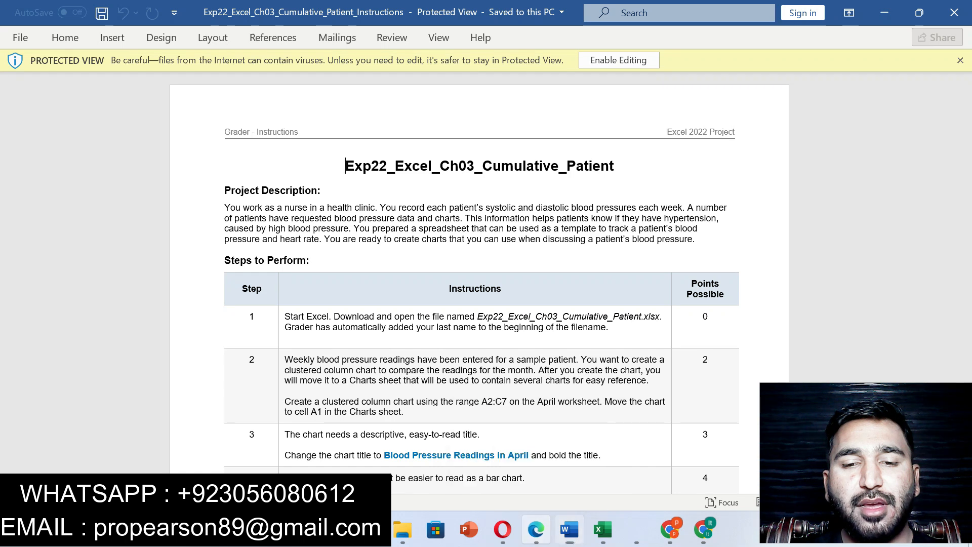
- Return to the Word instructions, enable editing, and highlight the document title and project description in yellow
{"action": "scroll", "coordinate": [585, 280], "scroll_direction": "up", "scroll_amount": 3}
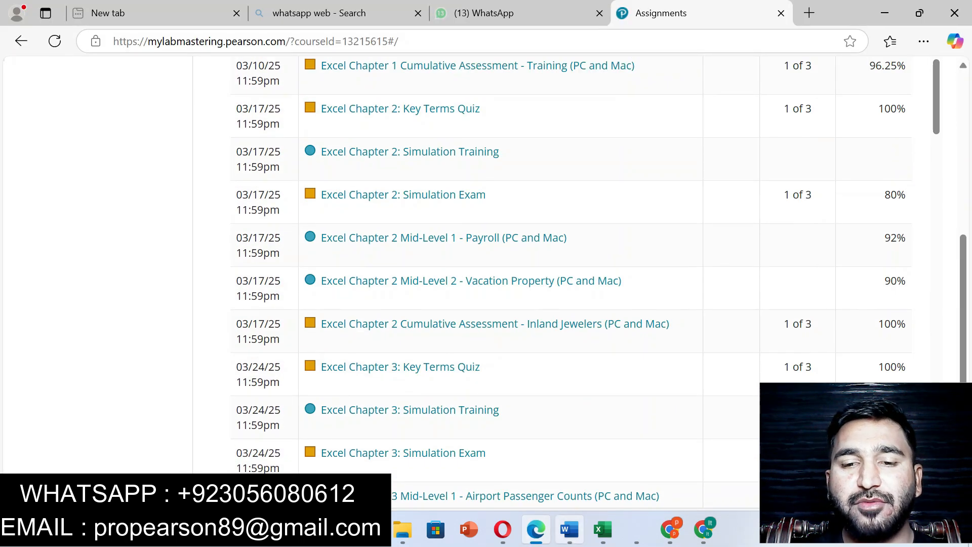
{"action": "key", "text": "alt+Tab"}
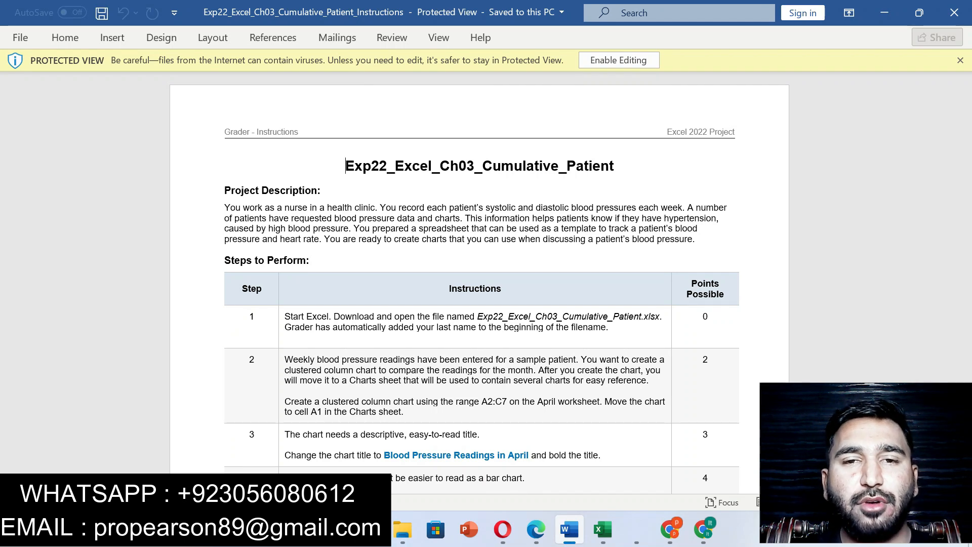
{"action": "left_click", "coordinate": [618, 60]}
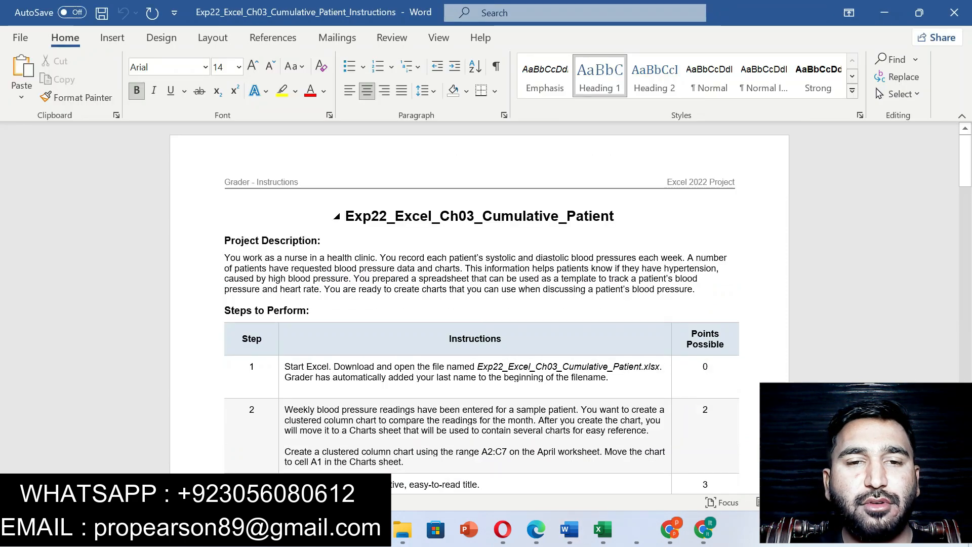
{"action": "left_click_drag", "start_coordinate": [346, 216], "coordinate": [617, 218]}
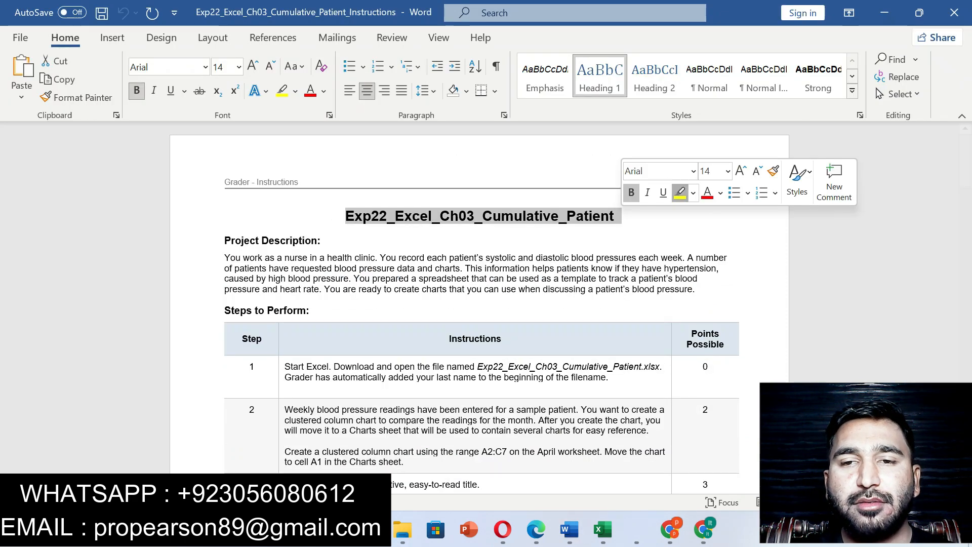
{"action": "left_click", "coordinate": [680, 192]}
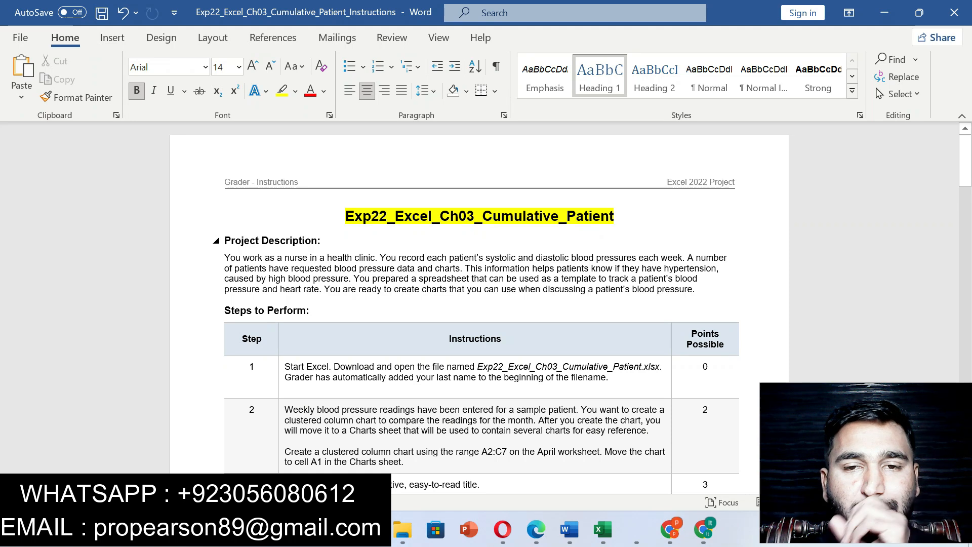
{"action": "left_click_drag", "start_coordinate": [224, 241], "coordinate": [700, 289]}
{"action": "left_click", "coordinate": [768, 260]}
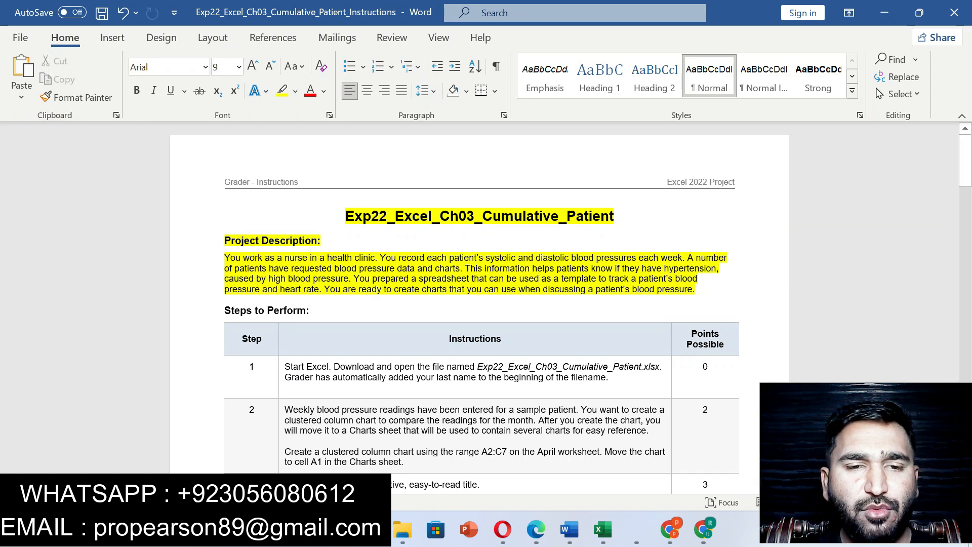
- Highlight the step 1 instruction in yellow and check the patient workbook in Excel before returning to the instructions
{"action": "left_click_drag", "start_coordinate": [284, 366], "coordinate": [633, 378]}
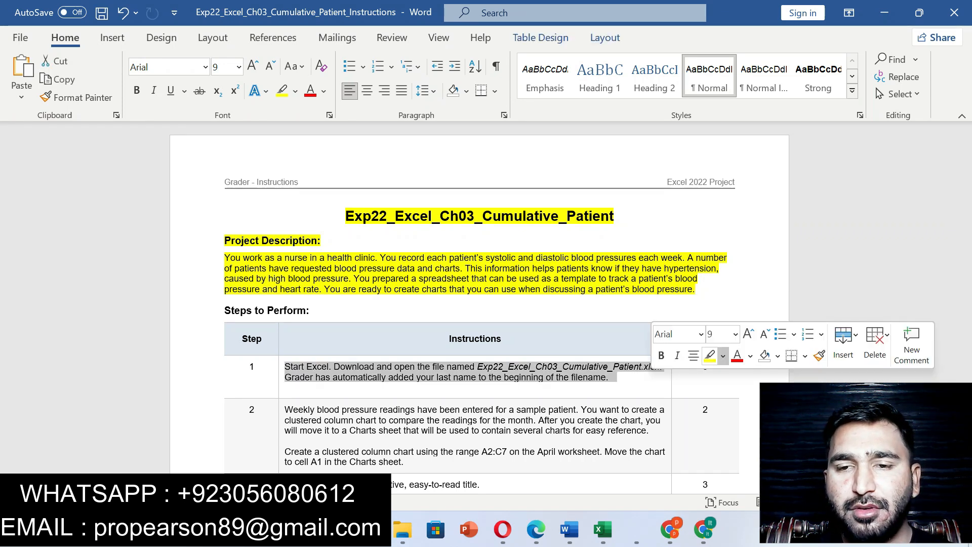
{"action": "left_click", "coordinate": [711, 356]}
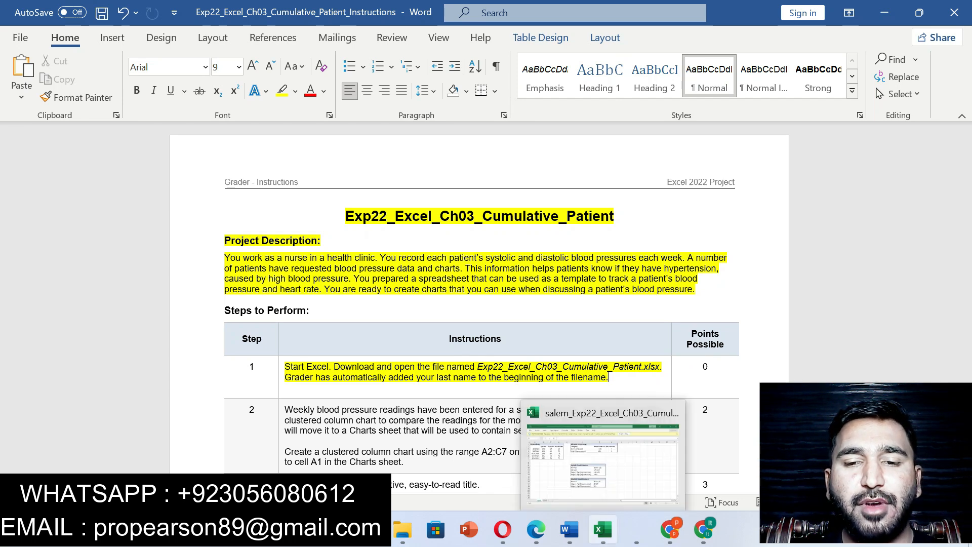
{"action": "left_click", "coordinate": [602, 529]}
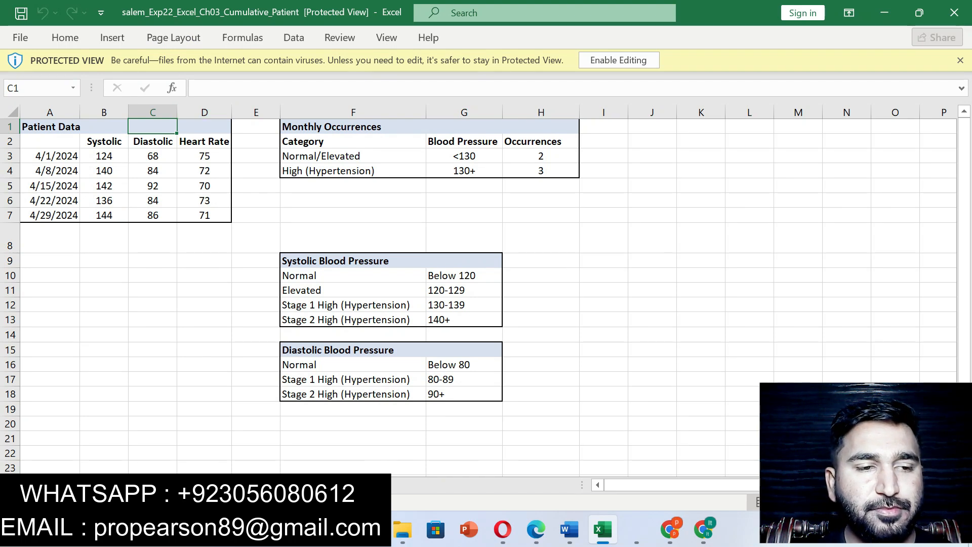
{"action": "left_click", "coordinate": [569, 529]}
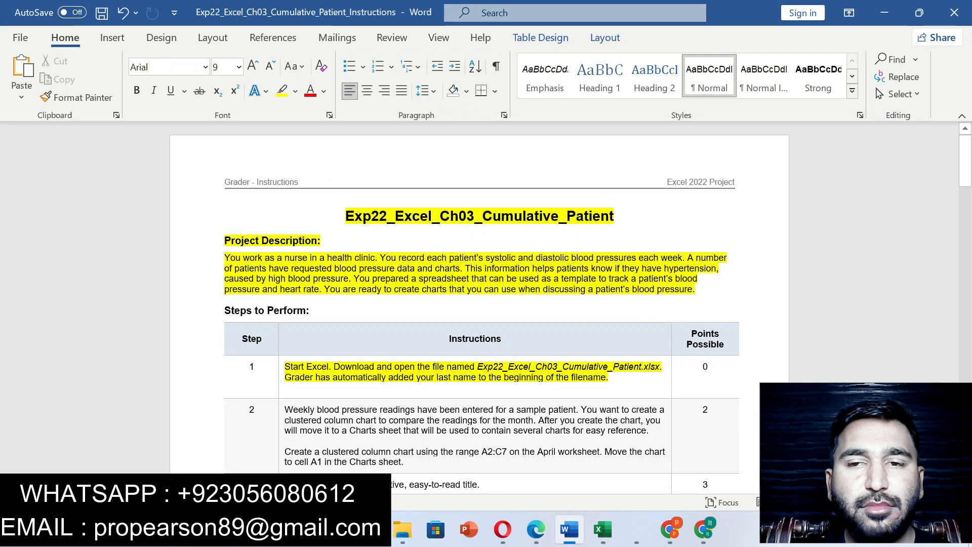
- Highlight the whole step 2 instruction about the clustered column chart in yellow
{"action": "left_click_drag", "start_coordinate": [965, 158], "coordinate": [965, 184]}
{"action": "left_click_drag", "start_coordinate": [284, 241], "coordinate": [404, 293]}
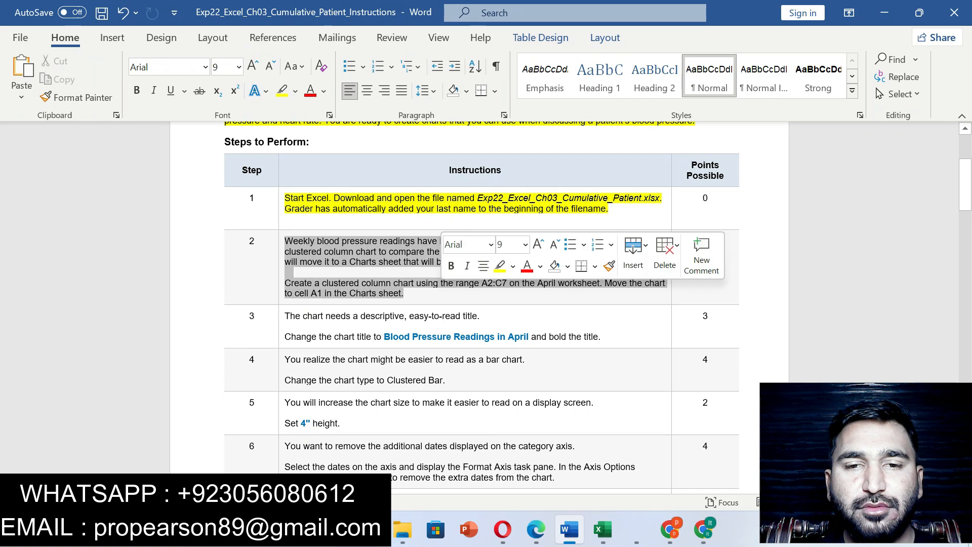
{"action": "left_click", "coordinate": [500, 266]}
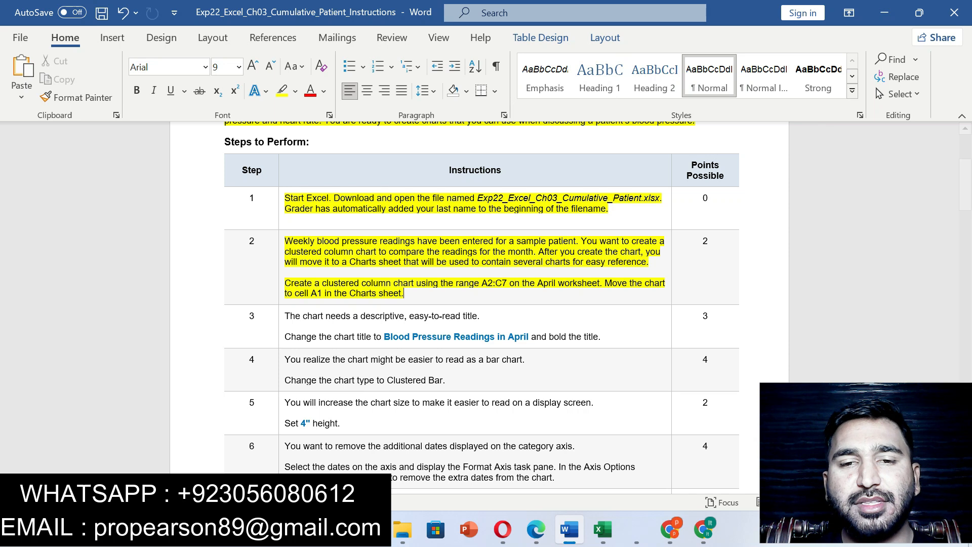
{"action": "double_click", "coordinate": [494, 283]}
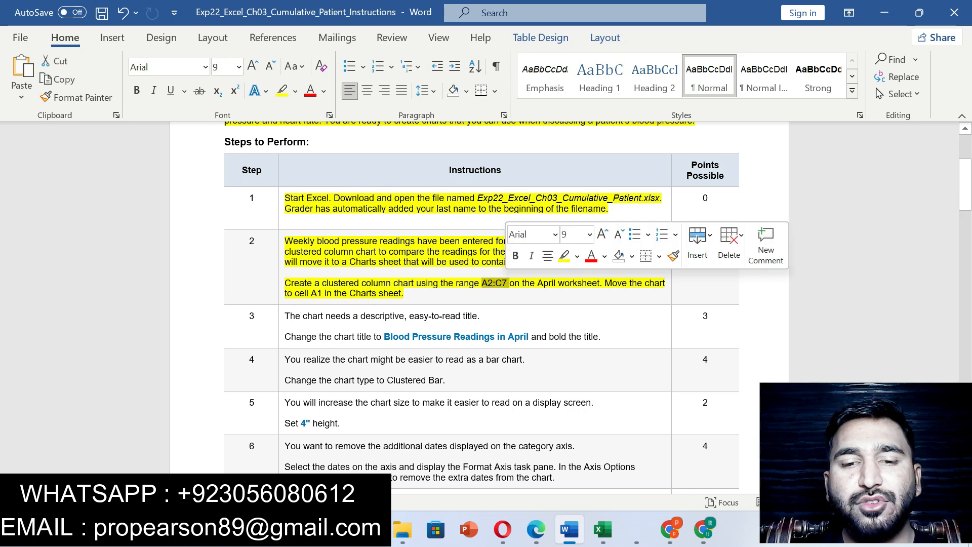
{"action": "type", "text": "Percentage of Attendance"}
{"action": "key", "text": "ctrl+z"}
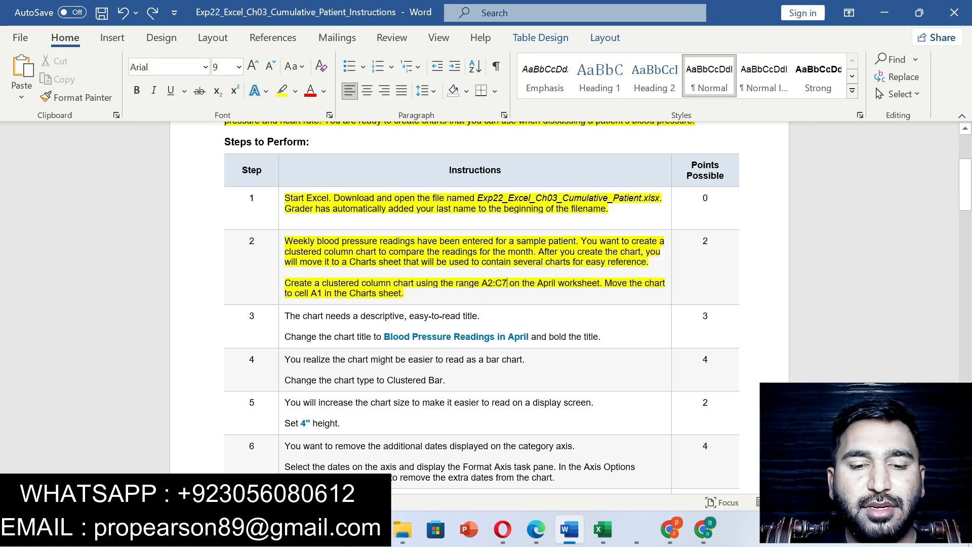
- Check the chart range and destination in step 2, switch to the patient workbook in Excel, and enable editing
{"action": "left_click_drag", "start_coordinate": [482, 283], "coordinate": [507, 283]}
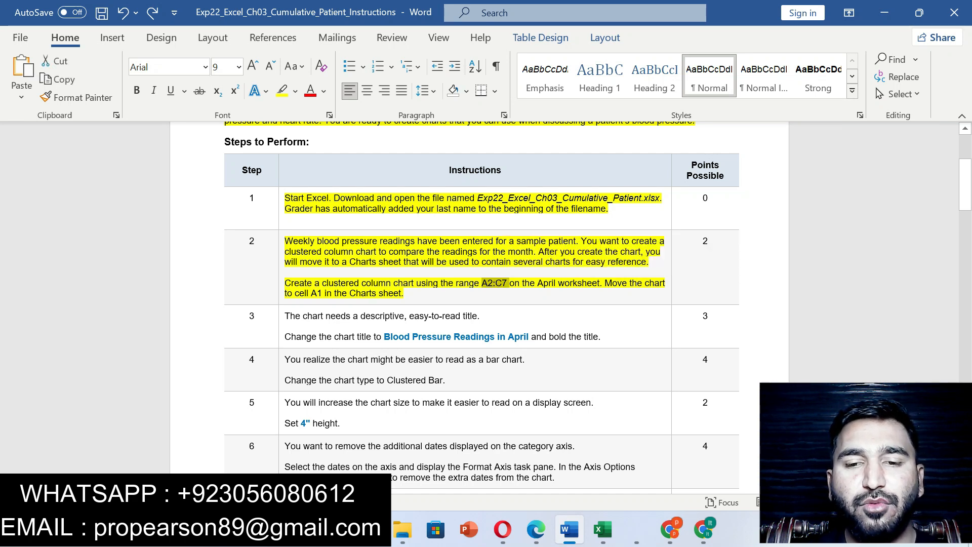
{"action": "left_click_drag", "start_coordinate": [311, 293], "coordinate": [522, 283]}
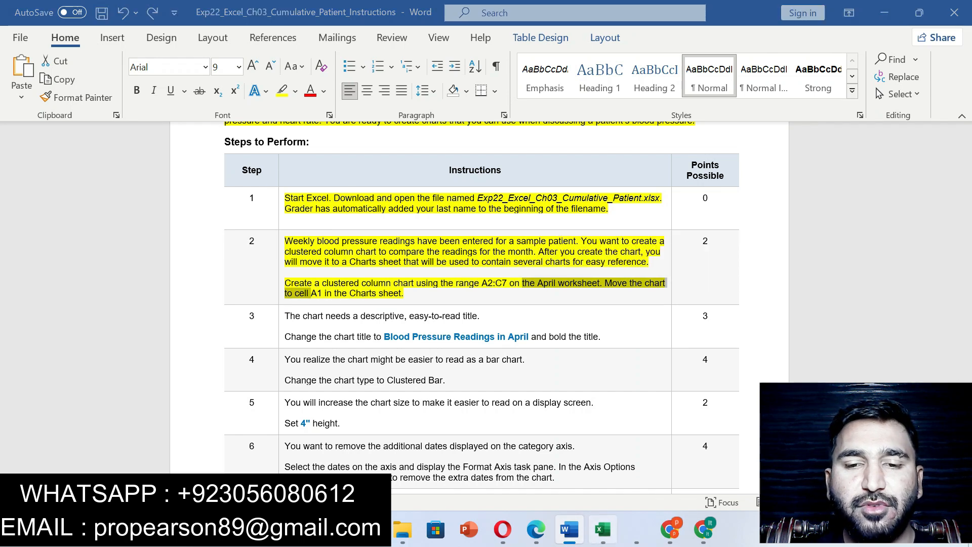
{"action": "key", "text": "alt+Tab"}
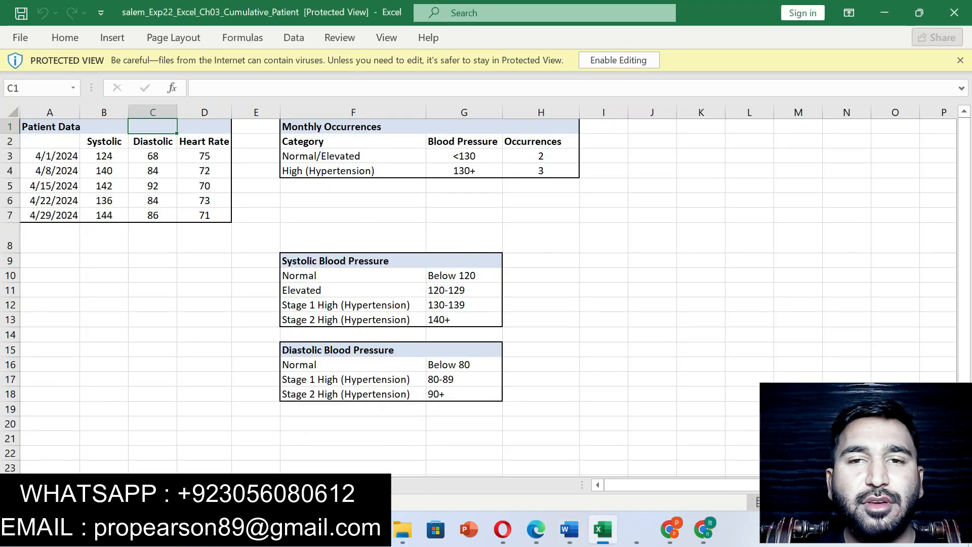
{"action": "left_click", "coordinate": [619, 60]}
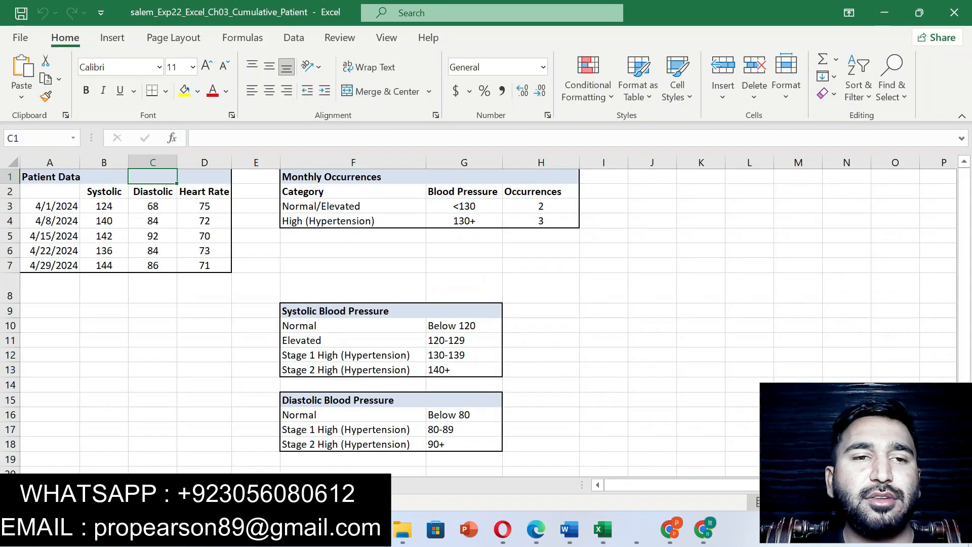
- Insert a clustered column chart from the range A2:C7 of the patient data
{"action": "left_click_drag", "start_coordinate": [49, 191], "coordinate": [152, 265]}
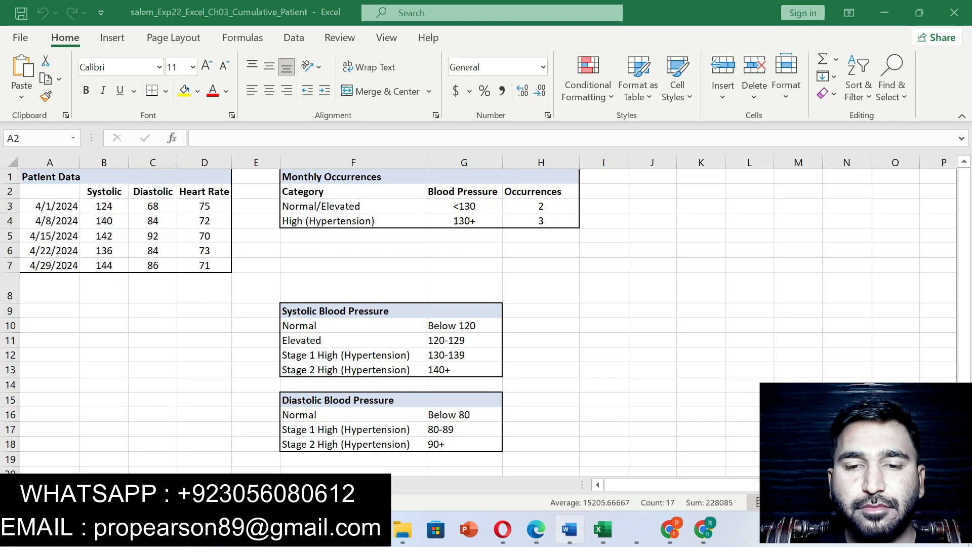
{"action": "left_click", "coordinate": [569, 529]}
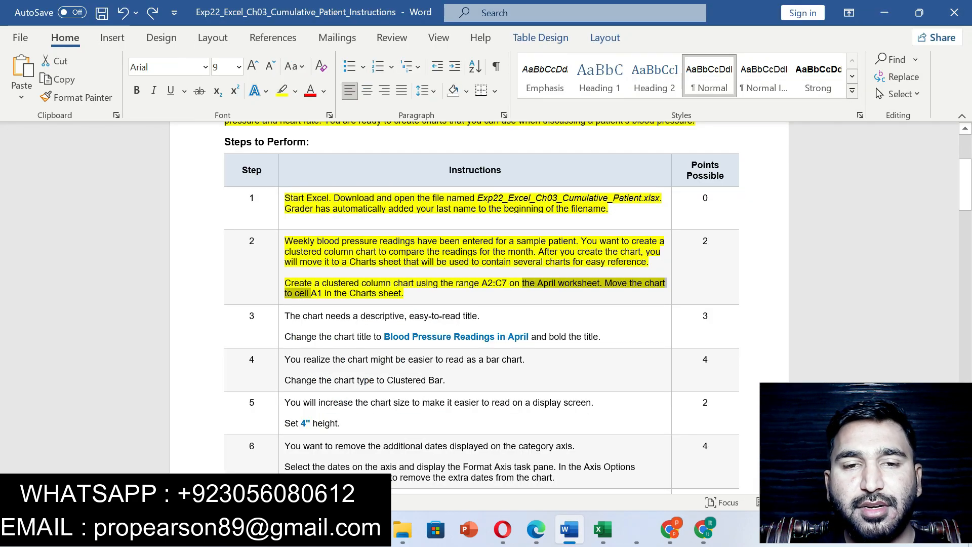
{"action": "left_click", "coordinate": [602, 529]}
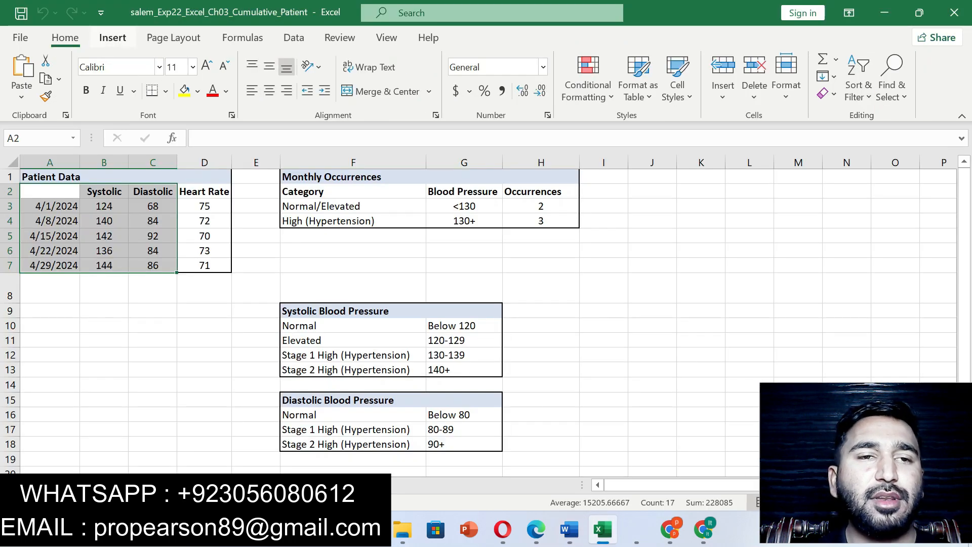
{"action": "left_click", "coordinate": [113, 37]}
{"action": "left_click", "coordinate": [357, 76]}
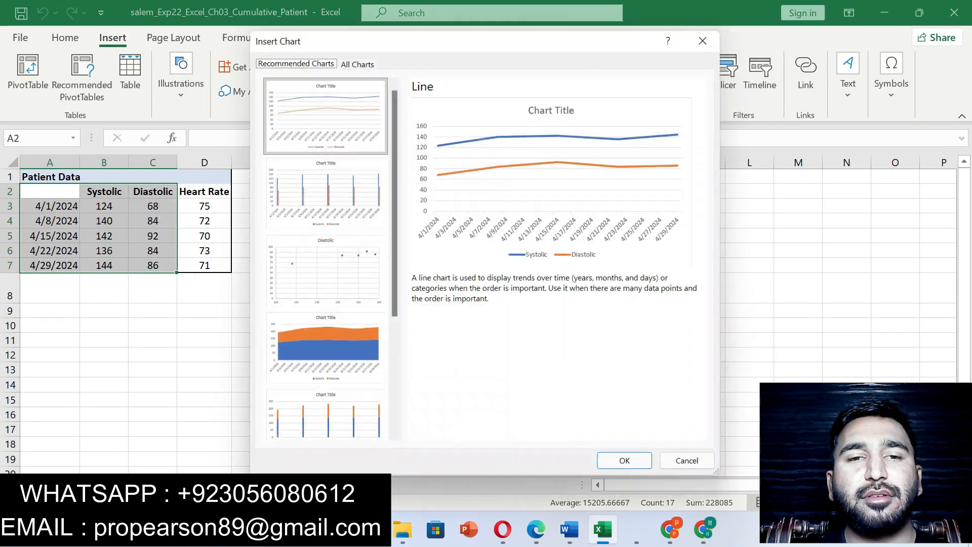
{"action": "left_click", "coordinate": [323, 193]}
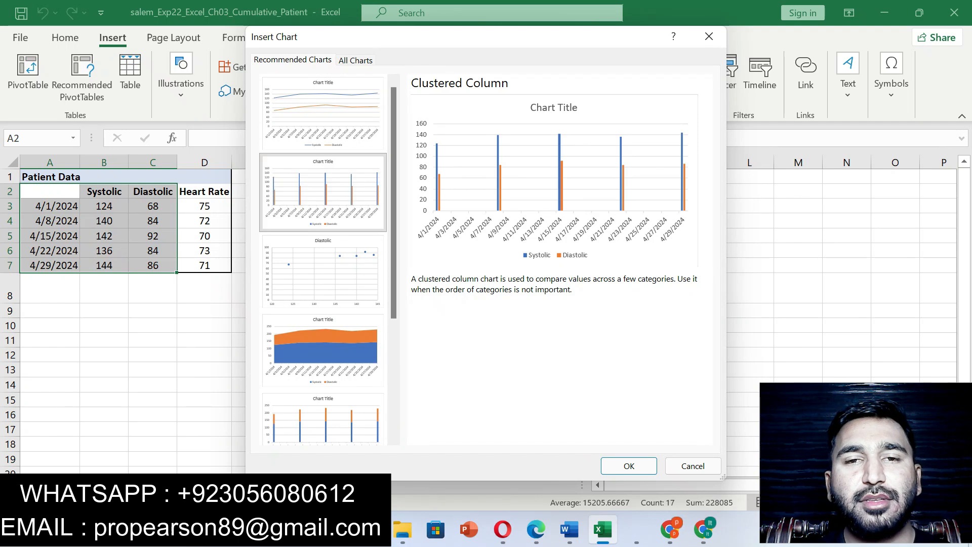
{"action": "key", "text": "Return"}
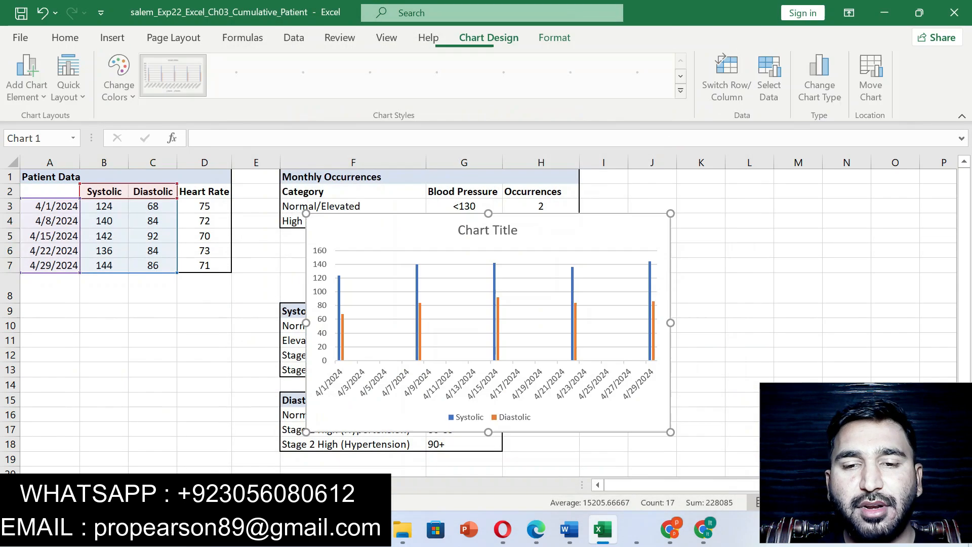
- Check the destination given in step 2 of the Word instructions and move the chart to the Charts worksheet as an object
{"action": "key", "text": "alt+Tab"}
{"action": "left_click_drag", "start_coordinate": [322, 283], "coordinate": [492, 283]}
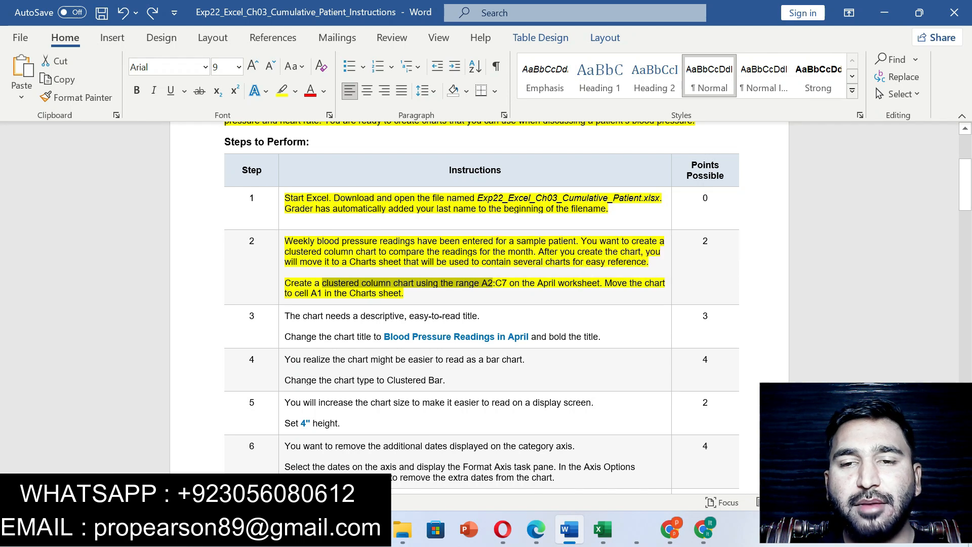
{"action": "left_click_drag", "start_coordinate": [605, 283], "coordinate": [404, 293]}
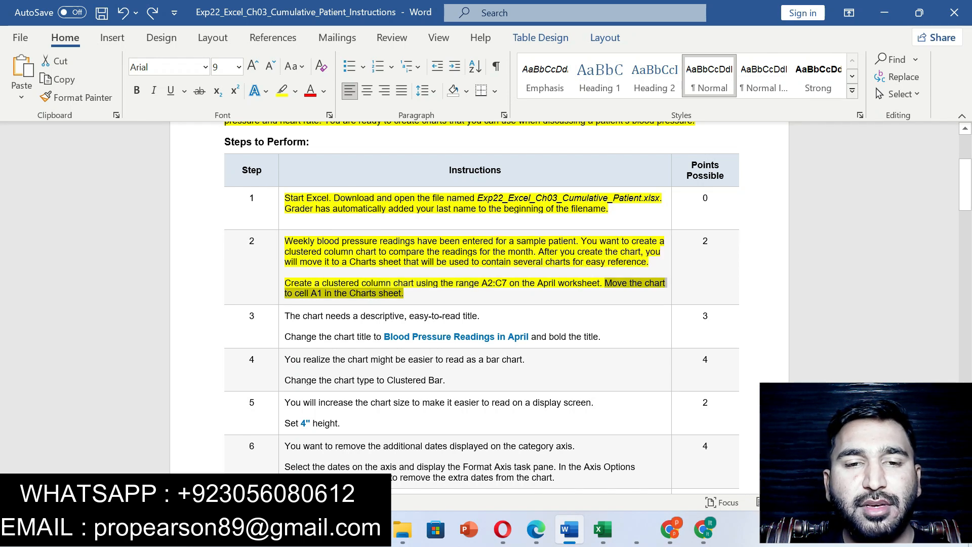
{"action": "key", "text": "alt+Tab"}
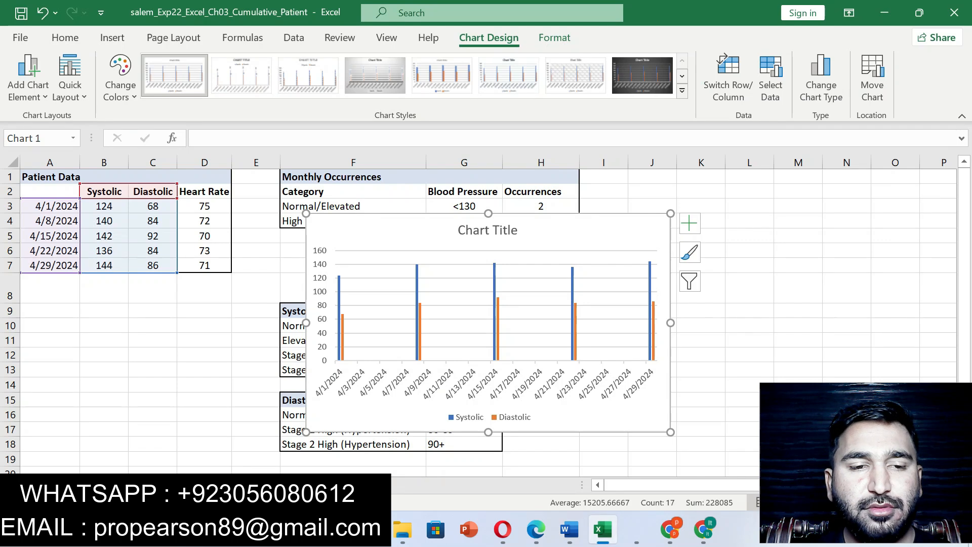
{"action": "left_click", "coordinate": [872, 76]}
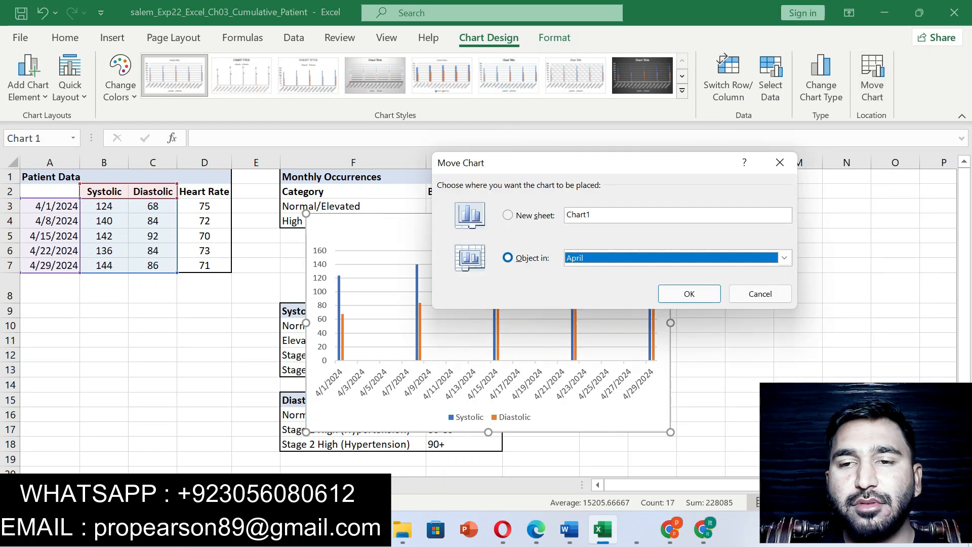
{"action": "left_click", "coordinate": [784, 258]}
{"action": "left_click", "coordinate": [577, 282]}
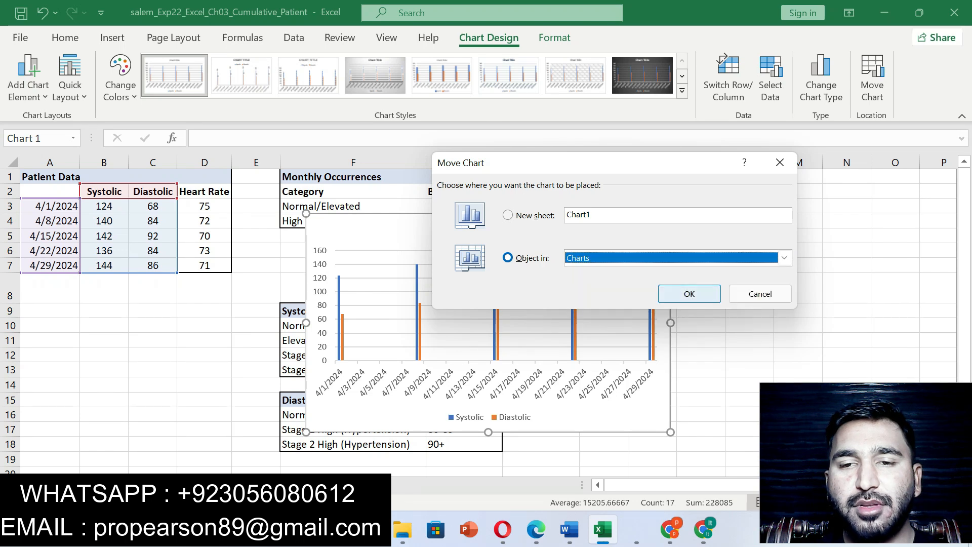
{"action": "left_click", "coordinate": [685, 293]}
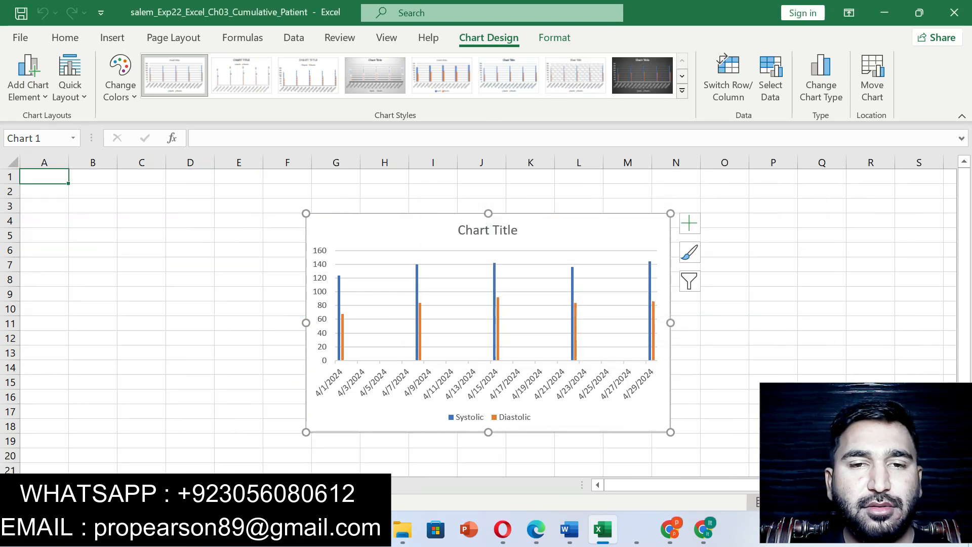
- Cut the chart and paste it at cell A1 of the Charts sheet
{"action": "right_click", "coordinate": [434, 230]}
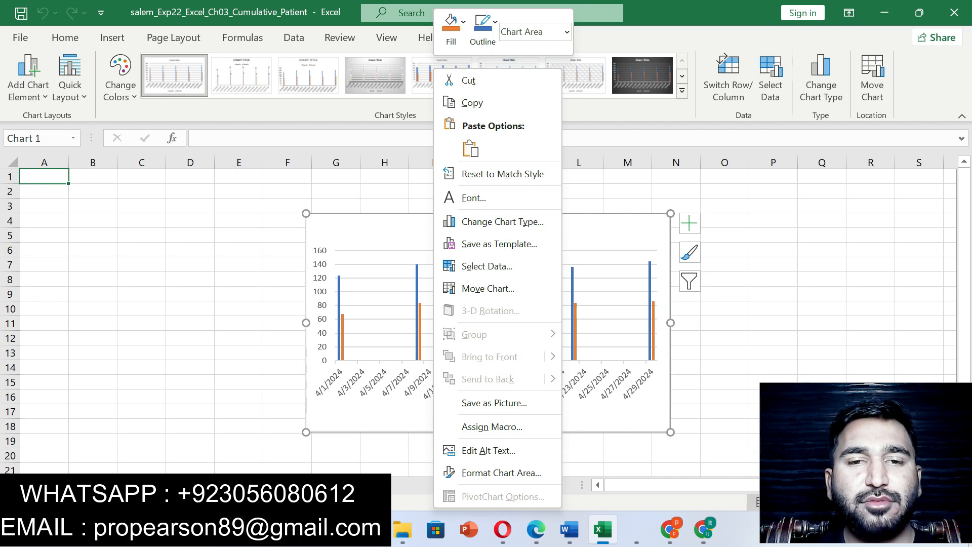
{"action": "left_click", "coordinate": [468, 80]}
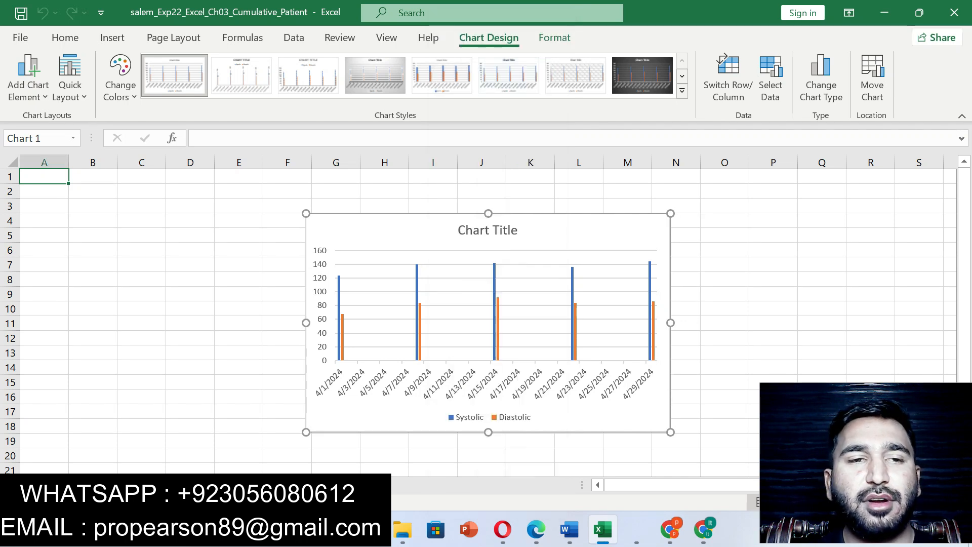
{"action": "key", "text": "ctrl+v"}
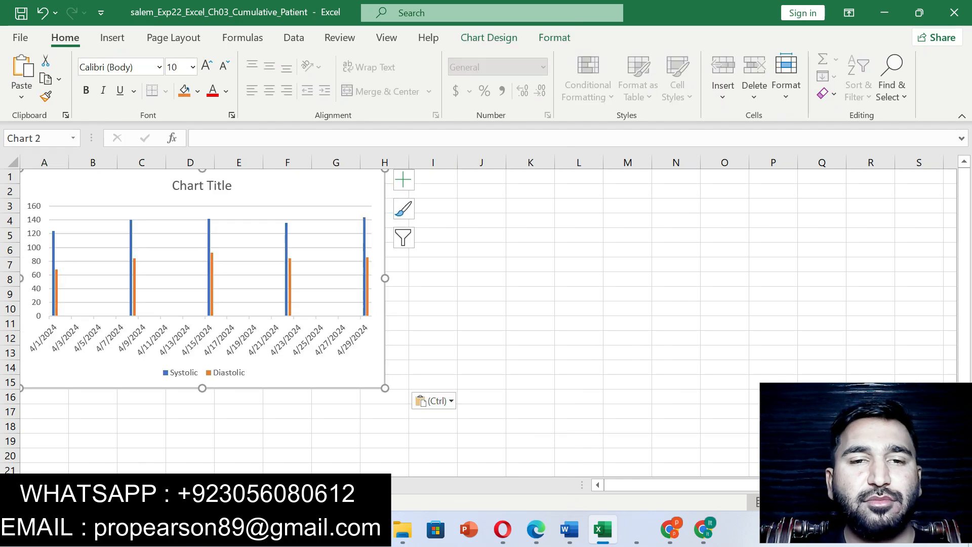
{"action": "left_click", "coordinate": [627, 206]}
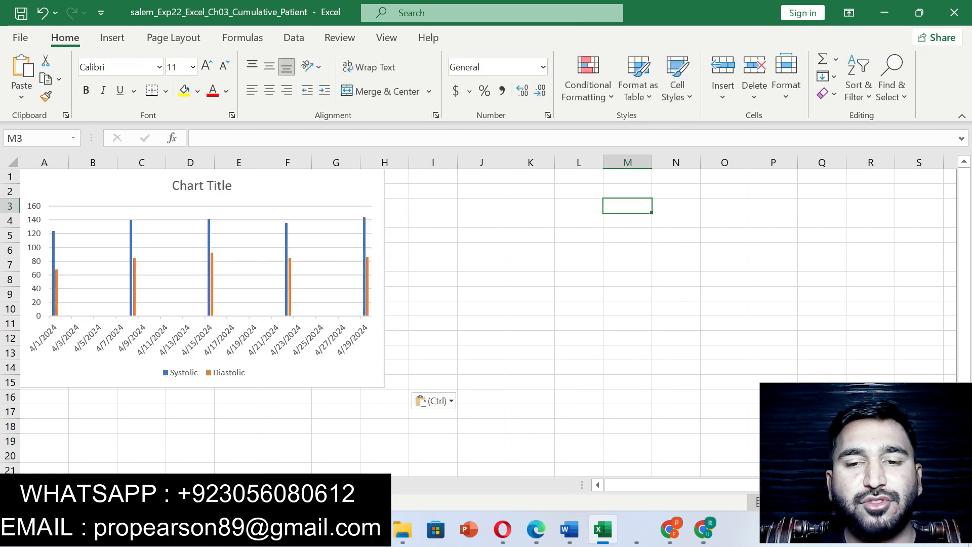
- Switch to the Word instructions and undo the highlights on the project title, description and first steps
{"action": "left_click", "coordinate": [569, 529]}
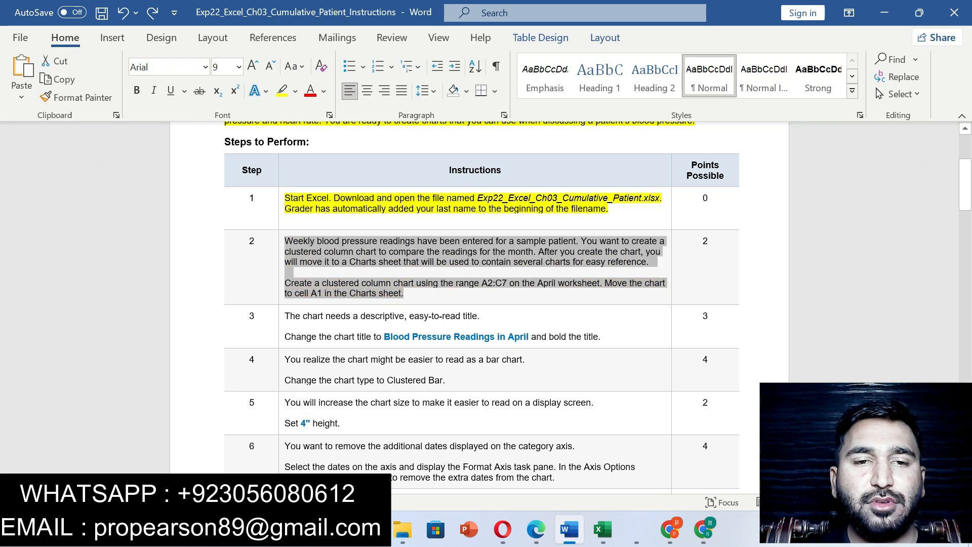
{"action": "key", "text": "ctrl+z"}
{"action": "key", "text": "ctrl+z"}
{"action": "key", "text": "ctrl+z"}
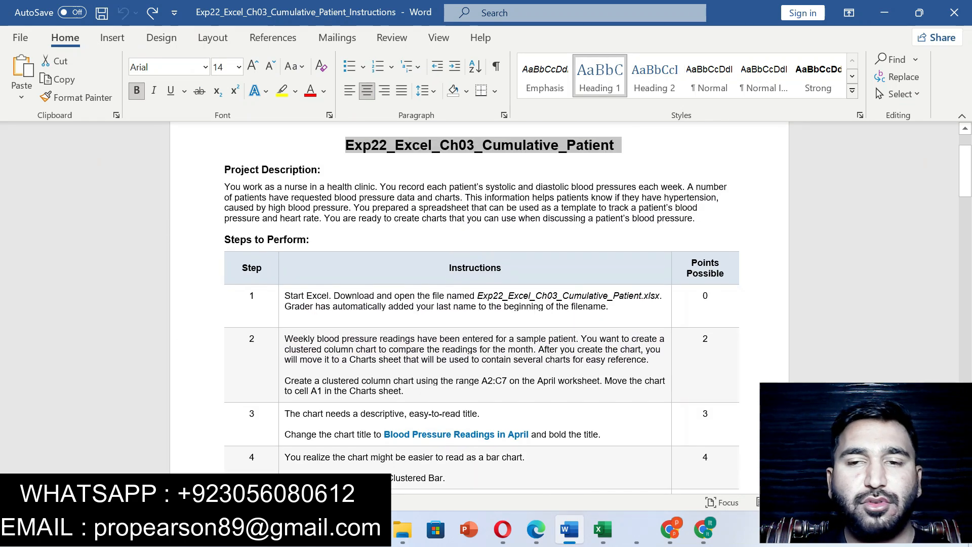
- Highlight the step 3 instruction about the chart title in yellow
{"action": "left_click_drag", "start_coordinate": [966, 171], "coordinate": [966, 210]}
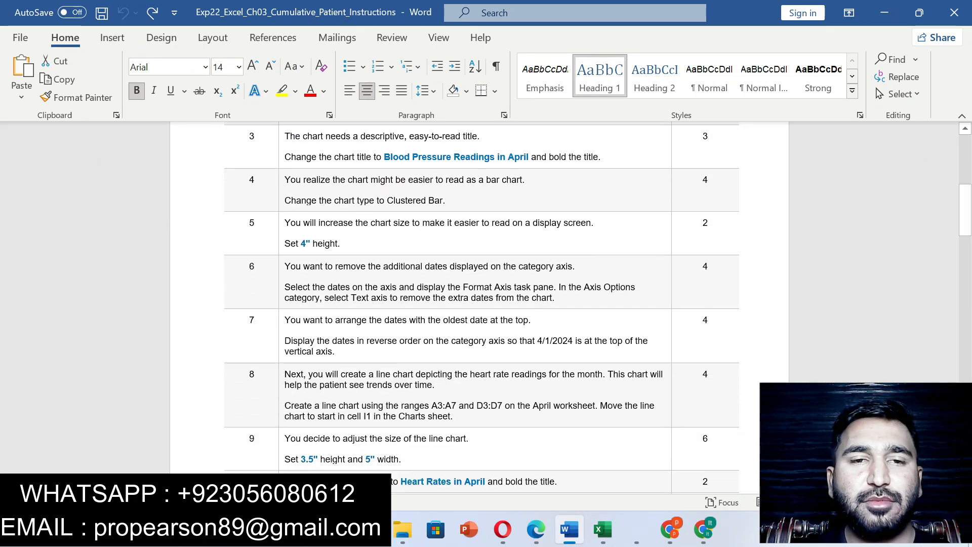
{"action": "left_click_drag", "start_coordinate": [284, 136], "coordinate": [600, 157]}
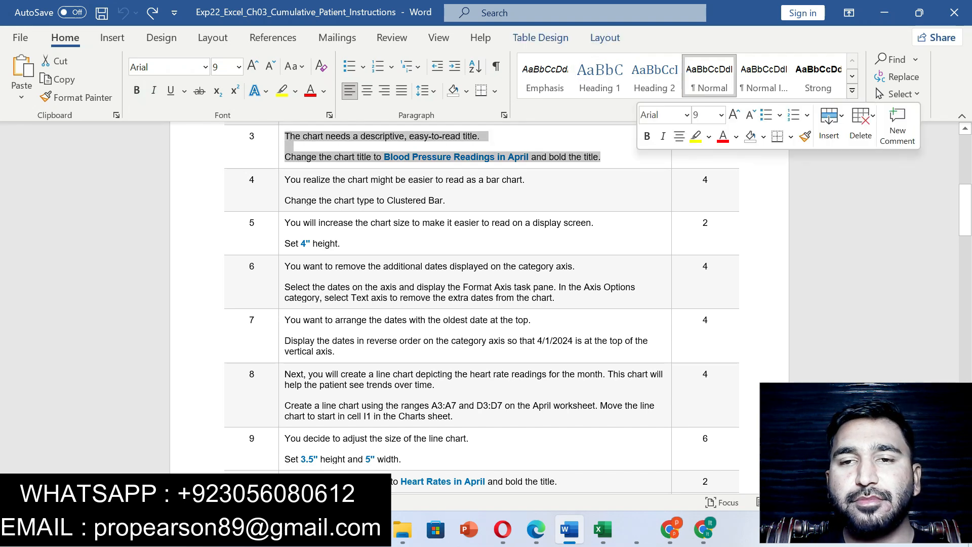
{"action": "left_click", "coordinate": [695, 135]}
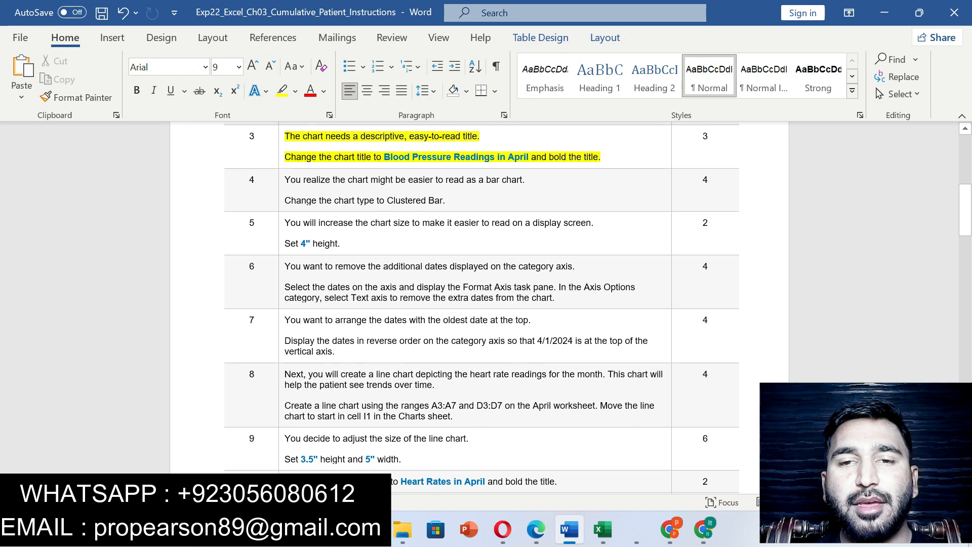
- Copy the title text from step 3 and set the Excel chart's title to "Blood Pressure Readings in April"
{"action": "left_click_drag", "start_coordinate": [384, 157], "coordinate": [530, 156]}
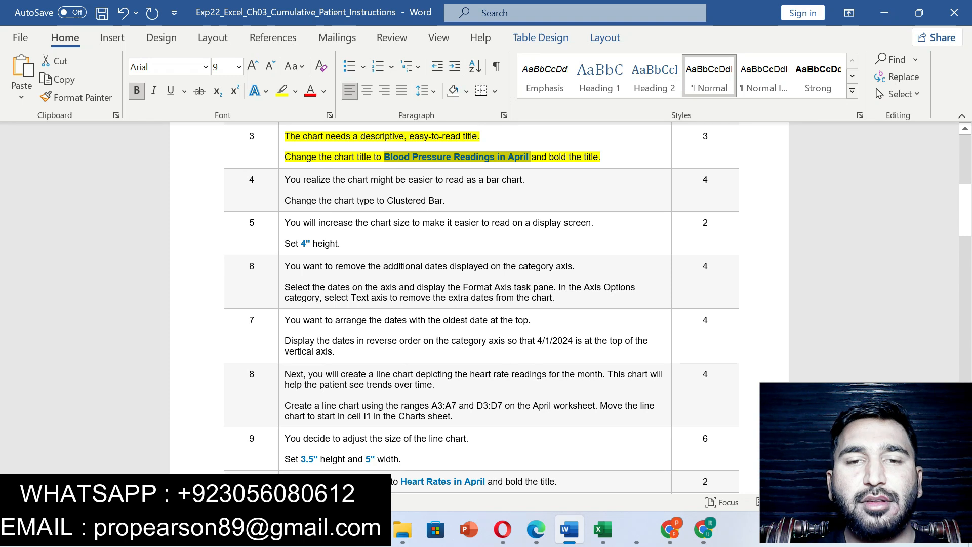
{"action": "left_click", "coordinate": [603, 529]}
{"action": "left_click", "coordinate": [201, 186]}
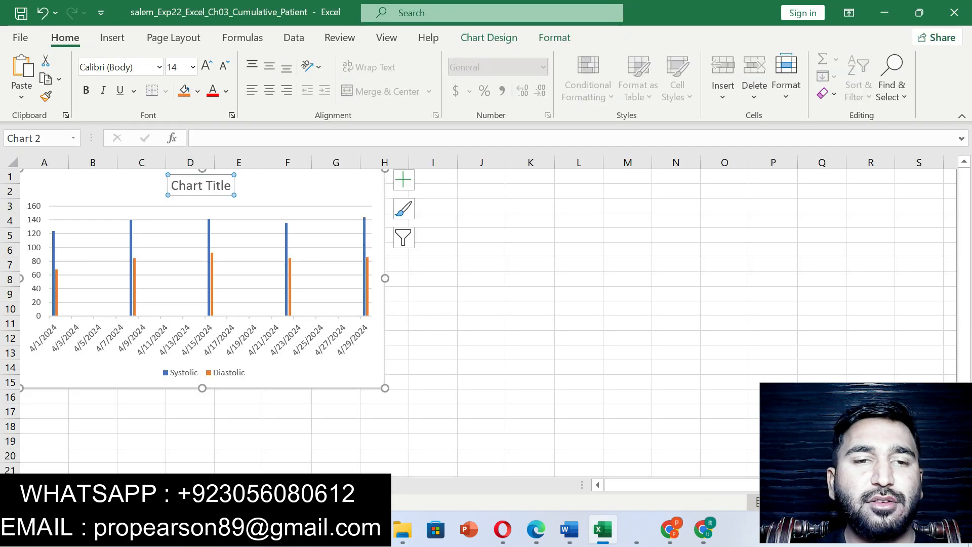
{"action": "left_click", "coordinate": [198, 138]}
{"action": "key", "text": "ctrl+v"}
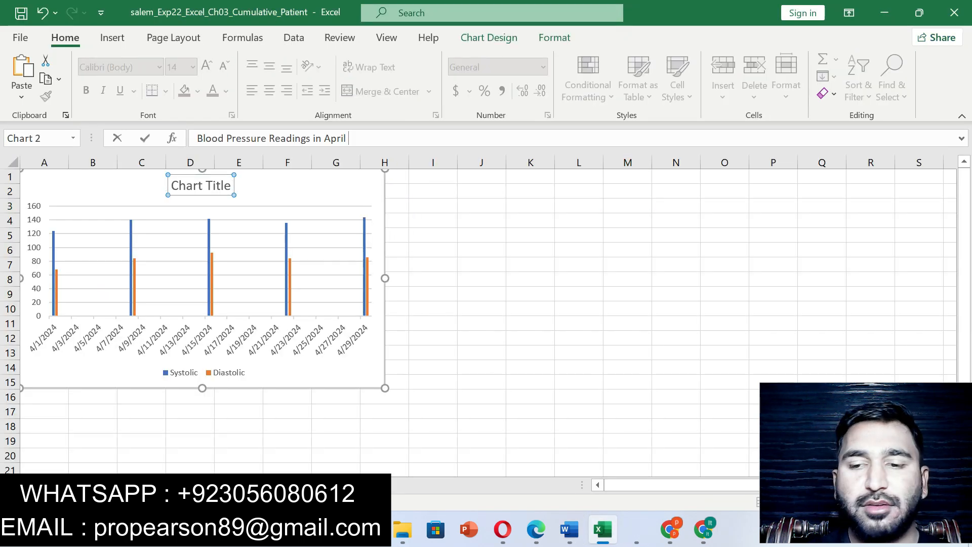
{"action": "key", "text": "Return"}
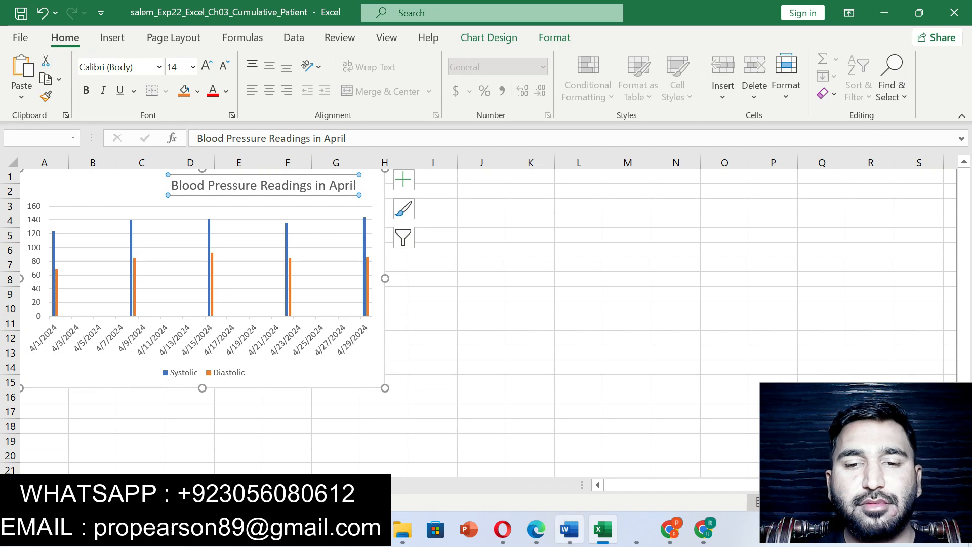
- Return to the Word instructions and highlight the step 4 line about the Clustered Bar chart type in yellow
{"action": "left_click", "coordinate": [569, 530]}
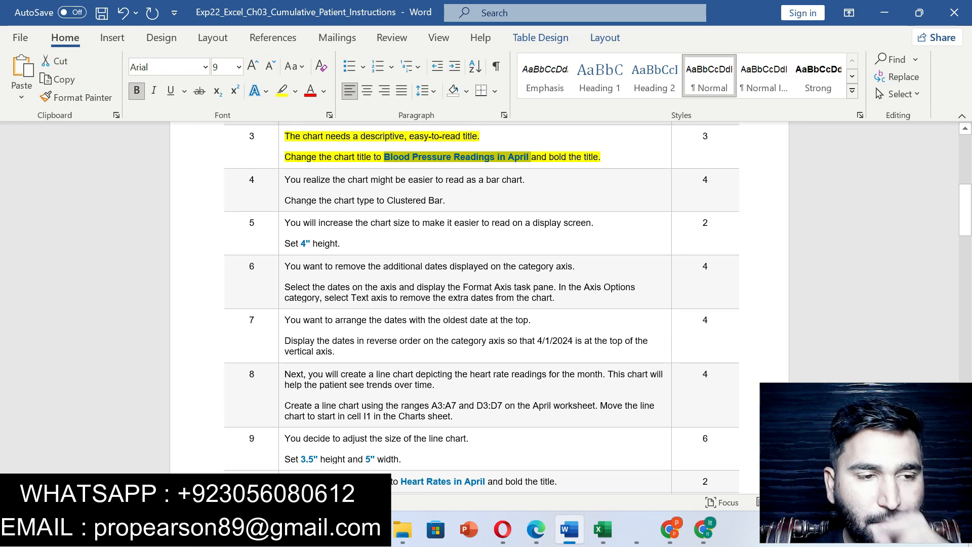
{"action": "left_click_drag", "start_coordinate": [285, 201], "coordinate": [445, 201]}
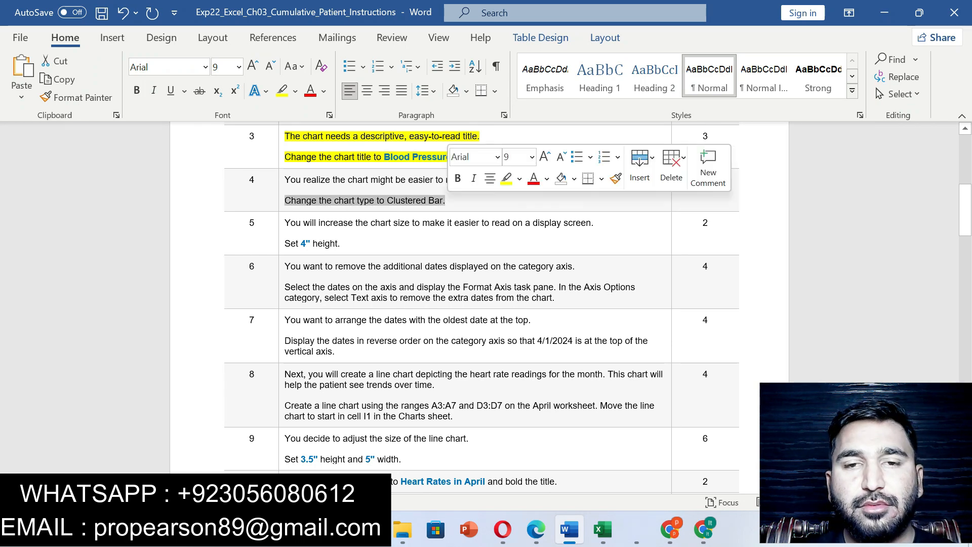
{"action": "left_click", "coordinate": [506, 178]}
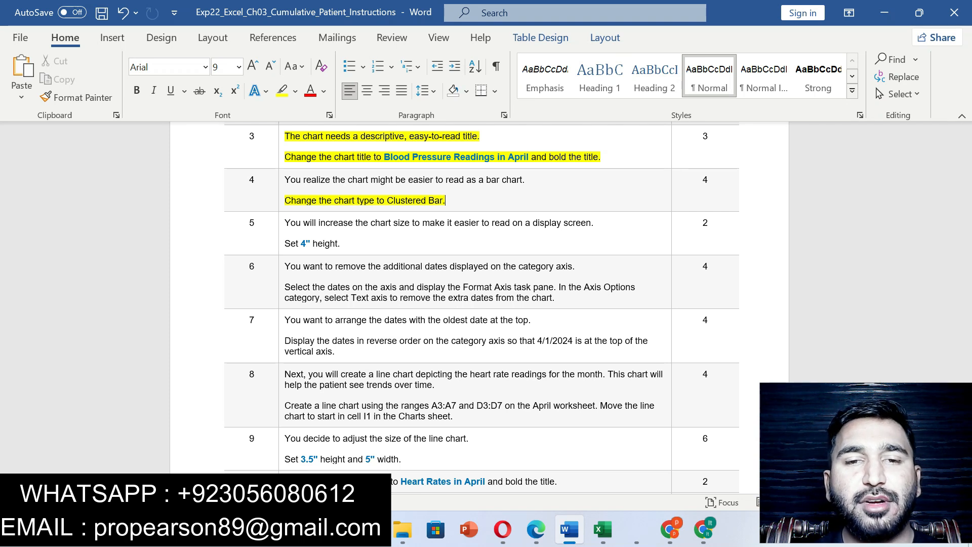
- Switch to Excel and change the blood pressure chart's type to Clustered Bar
{"action": "left_click", "coordinate": [602, 529]}
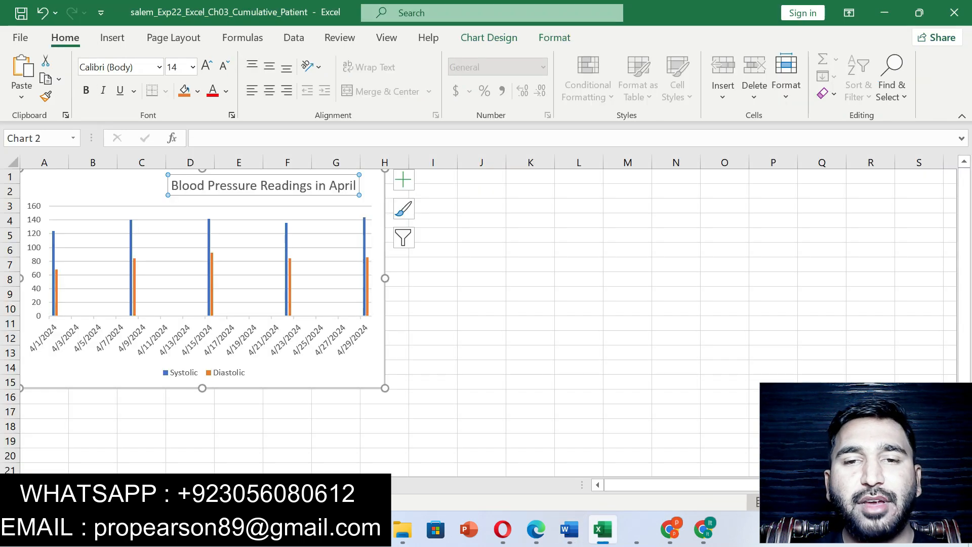
{"action": "left_click", "coordinate": [248, 240]}
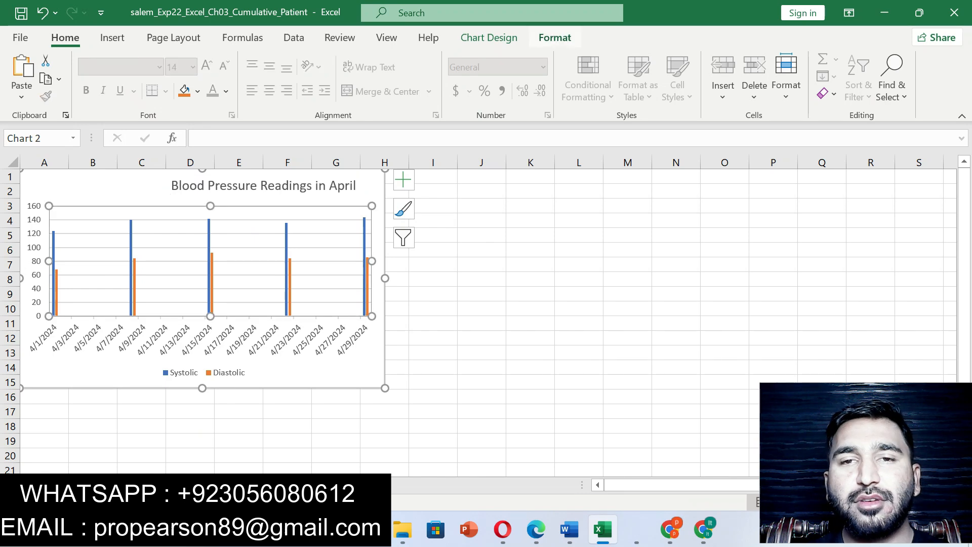
{"action": "left_click", "coordinate": [554, 38]}
{"action": "left_click", "coordinate": [489, 38]}
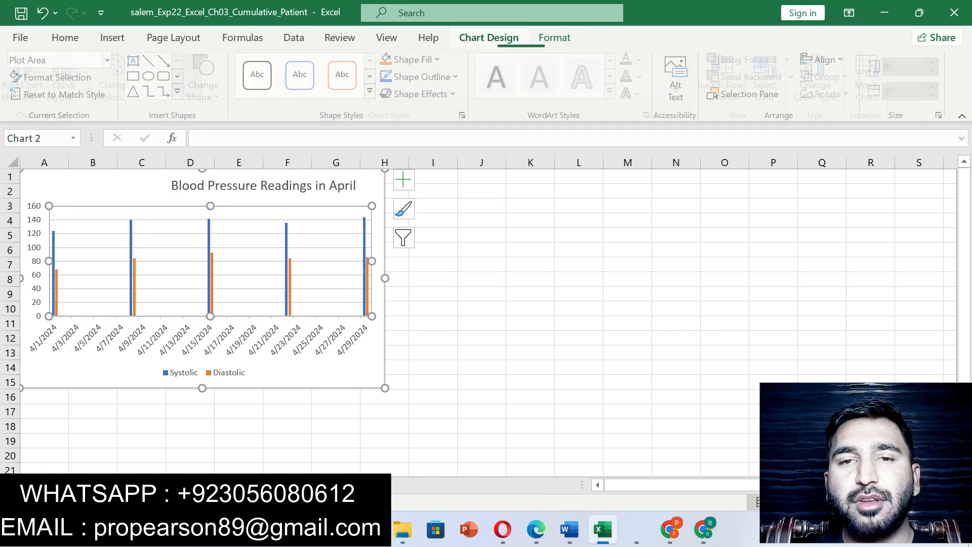
{"action": "left_click", "coordinate": [820, 79]}
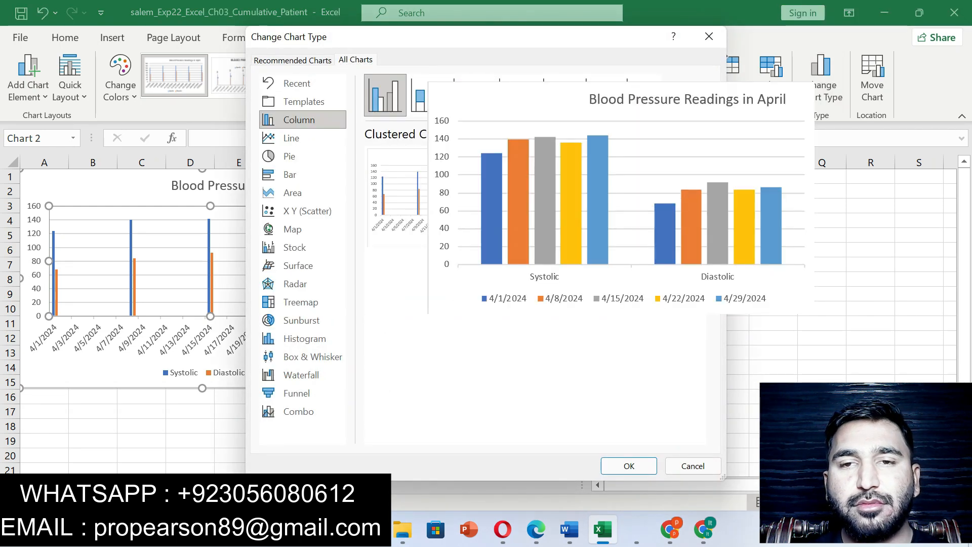
{"action": "left_click", "coordinate": [302, 174]}
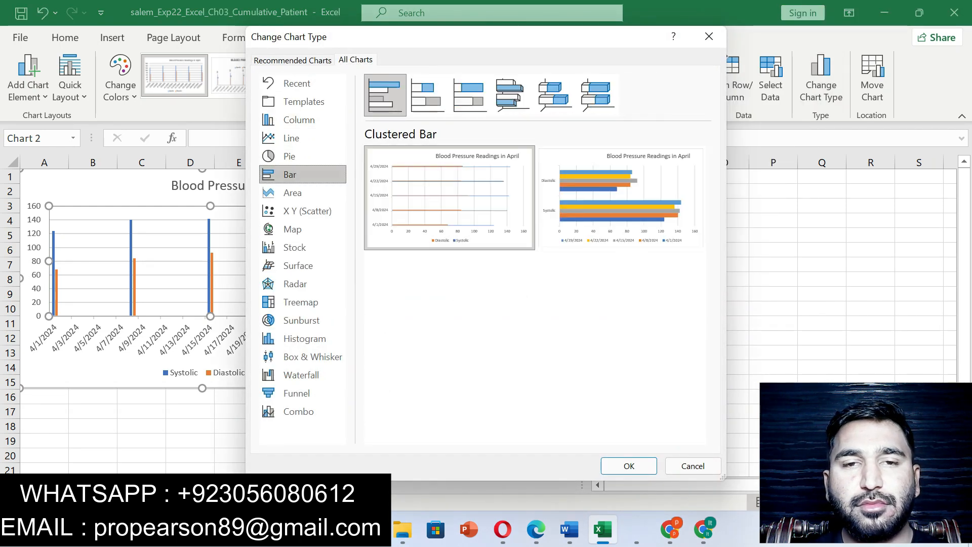
{"action": "left_click", "coordinate": [629, 466]}
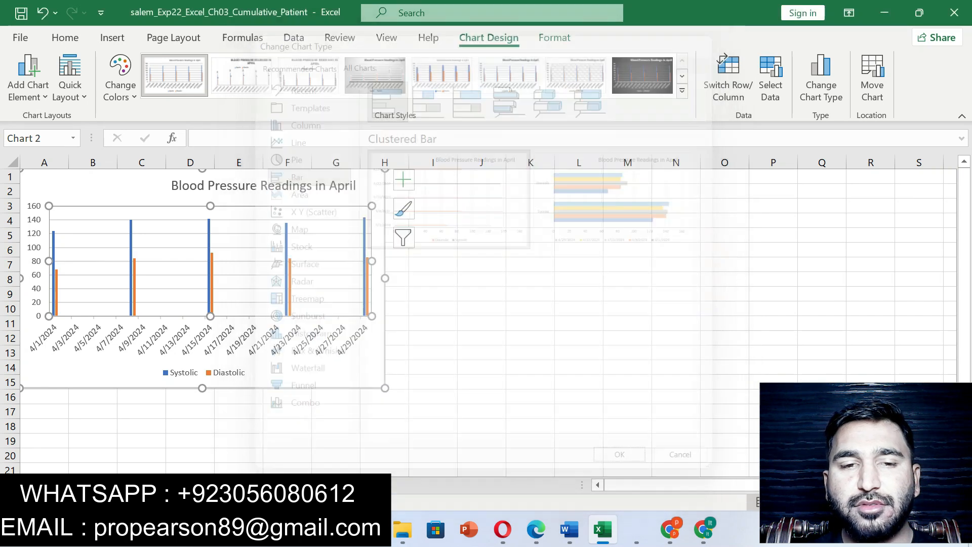
- Return to the Word instructions and undo the yellow highlights on steps 3 and 4
{"action": "key", "text": "alt+Tab"}
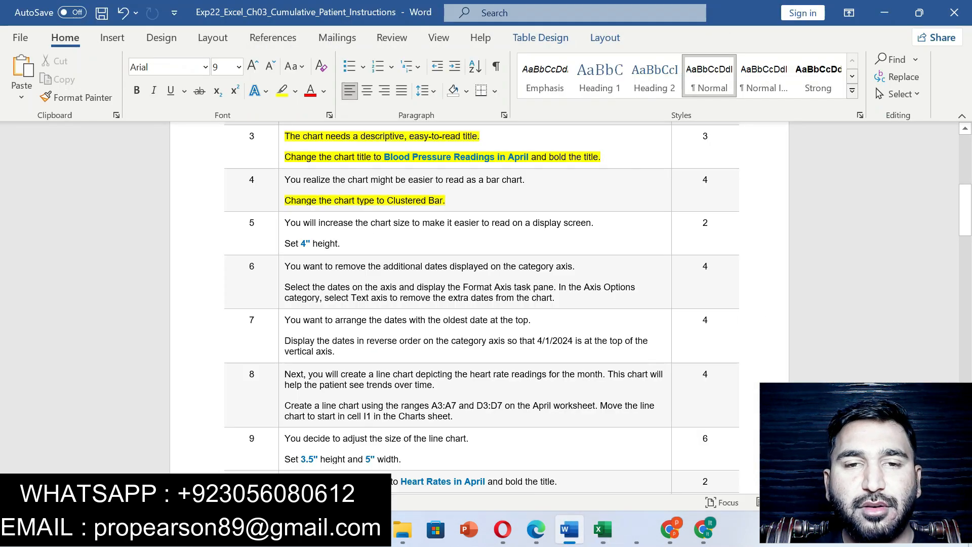
{"action": "key", "text": "ctrl+z"}
{"action": "key", "text": "ctrl+z"}
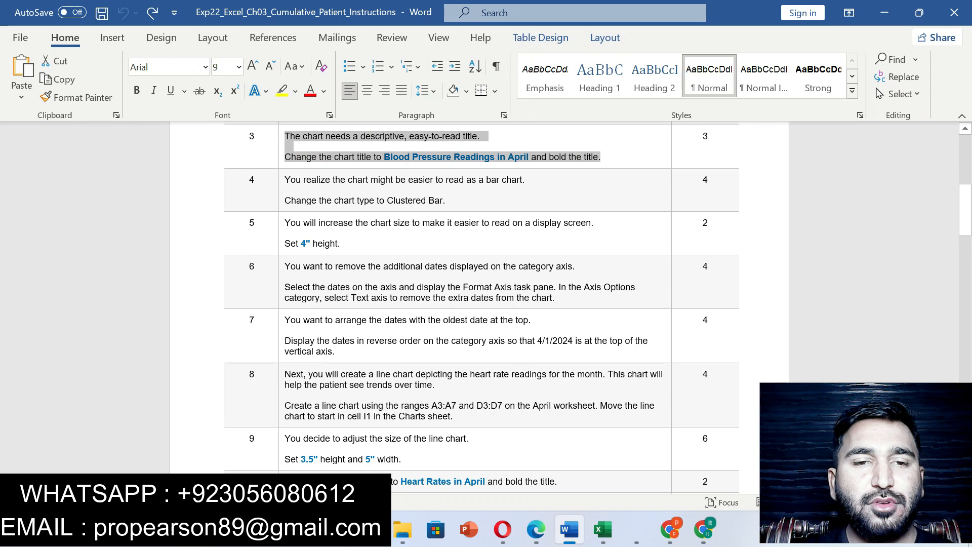
- Highlight the step 5 instruction about the chart size in yellow and select its 4" height value
{"action": "left_click_drag", "start_coordinate": [284, 222], "coordinate": [343, 244]}
{"action": "left_click", "coordinate": [424, 219]}
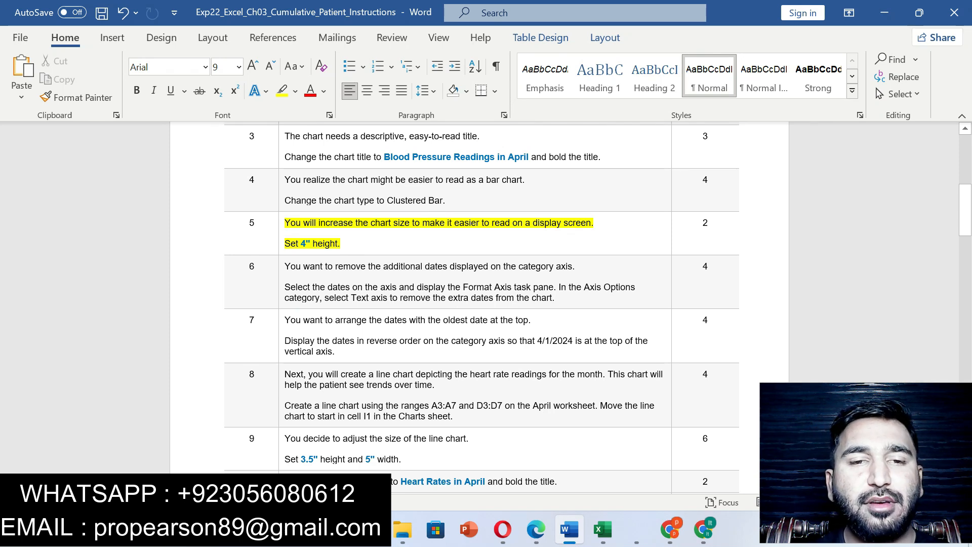
{"action": "left_click_drag", "start_coordinate": [310, 244], "coordinate": [301, 244]}
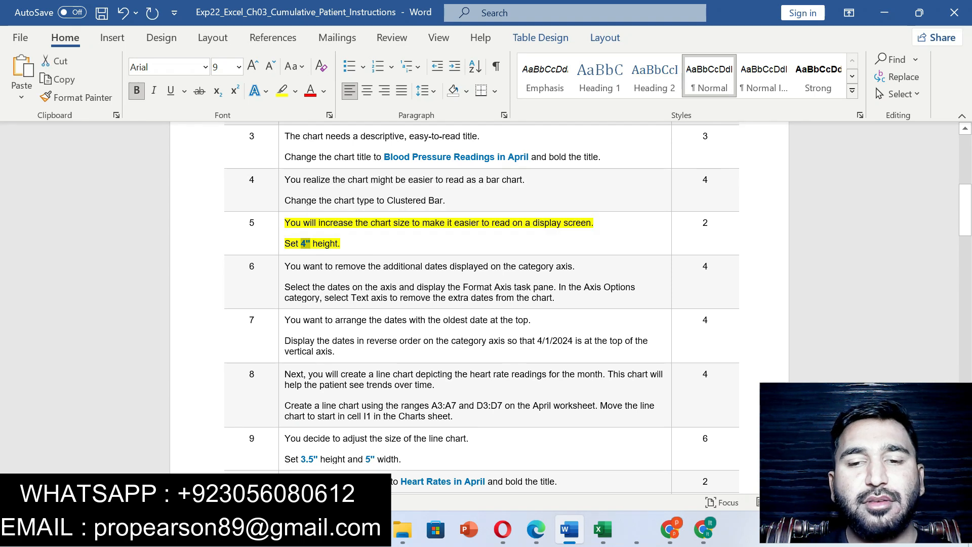
- Switch to Excel and set the blood pressure chart's height to 4"
{"action": "left_click", "coordinate": [603, 529]}
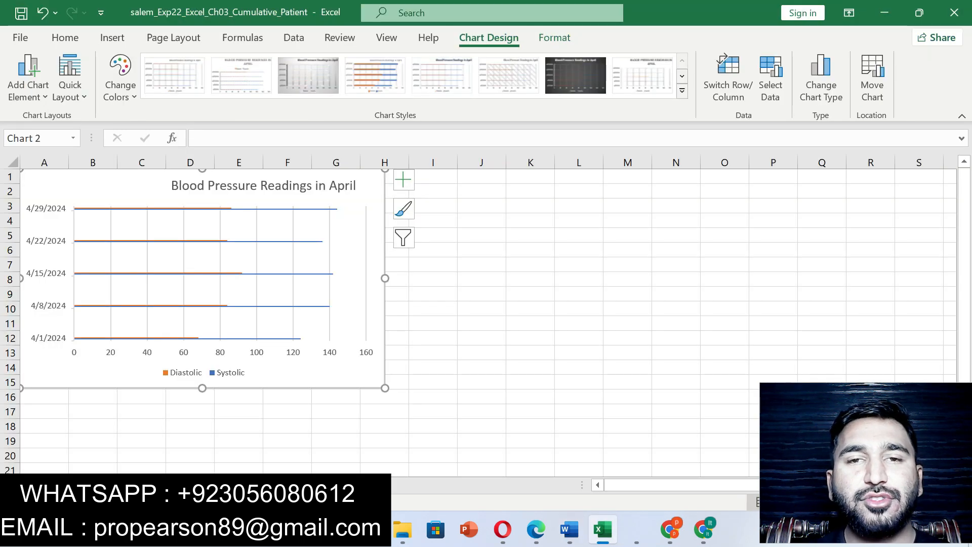
{"action": "left_click", "coordinate": [554, 38]}
{"action": "left_click", "coordinate": [903, 67]}
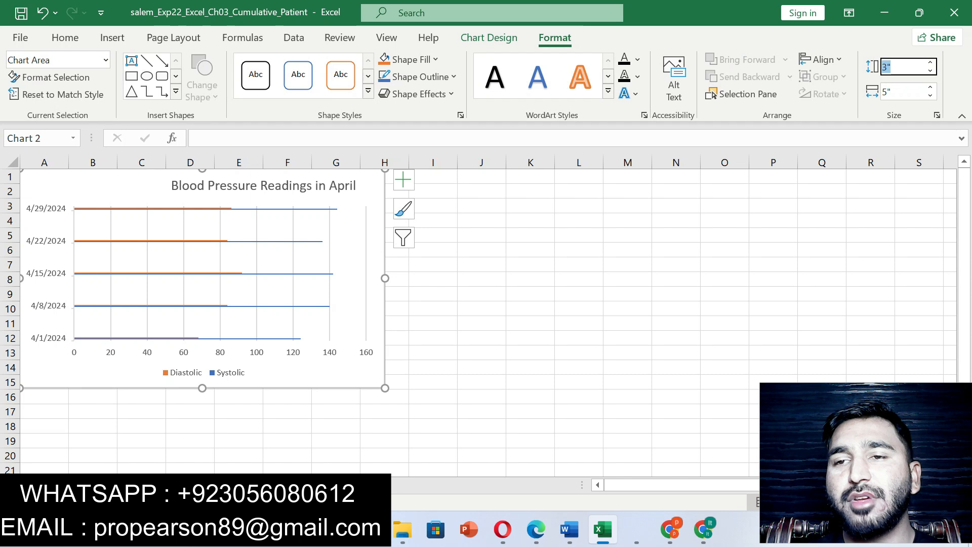
{"action": "type", "text": "4"}
{"action": "key", "text": "Return"}
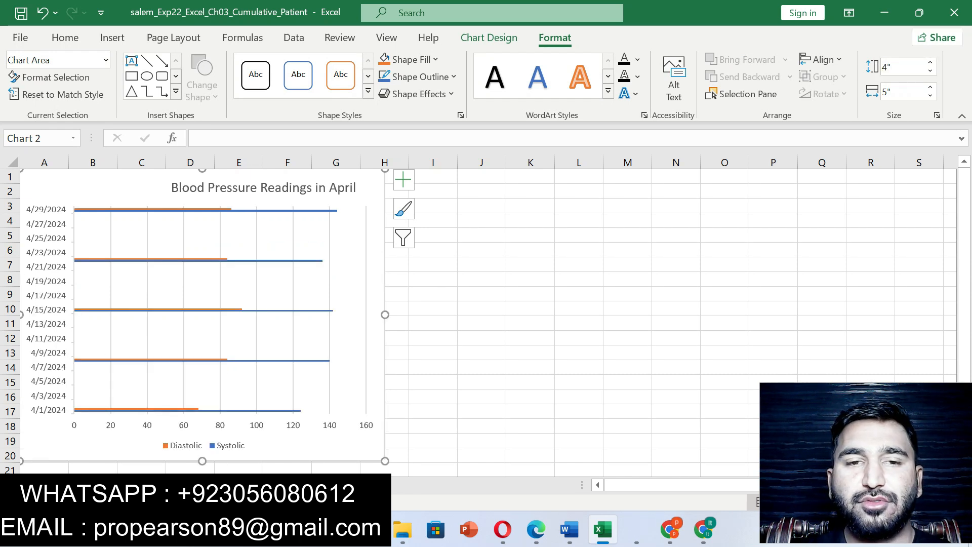
- Compare the chart height with step 5 of the Word instructions and undo that step's yellow highlight
{"action": "left_click", "coordinate": [570, 529]}
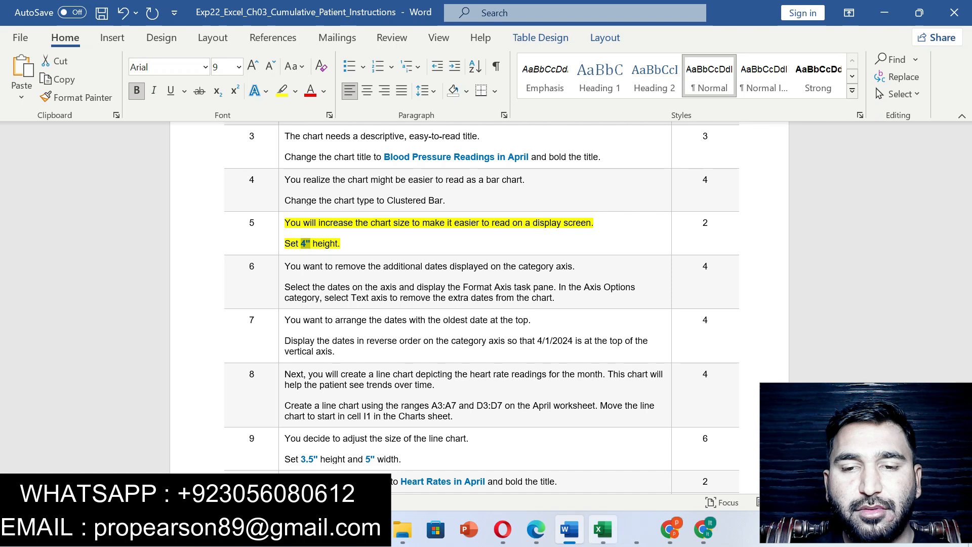
{"action": "left_click", "coordinate": [602, 529]}
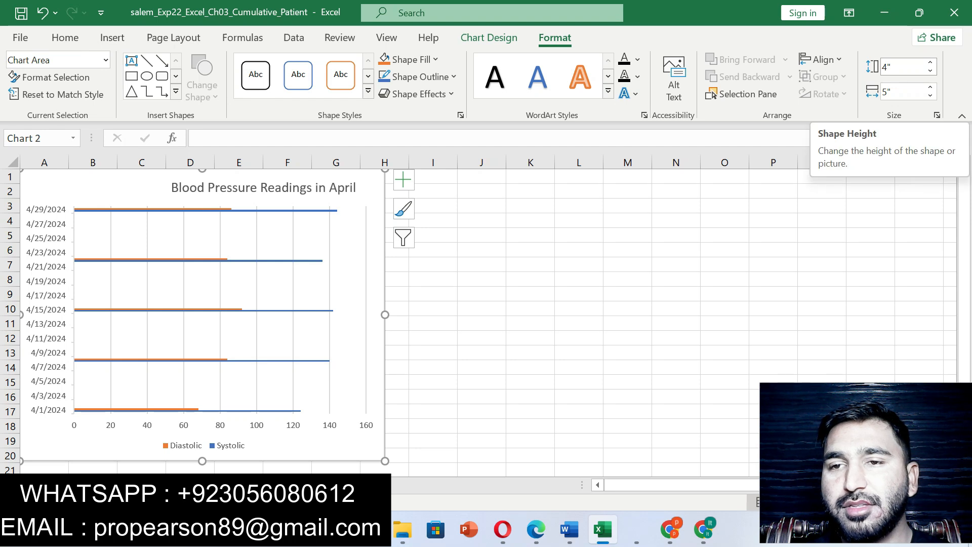
{"action": "key", "text": "alt+Tab"}
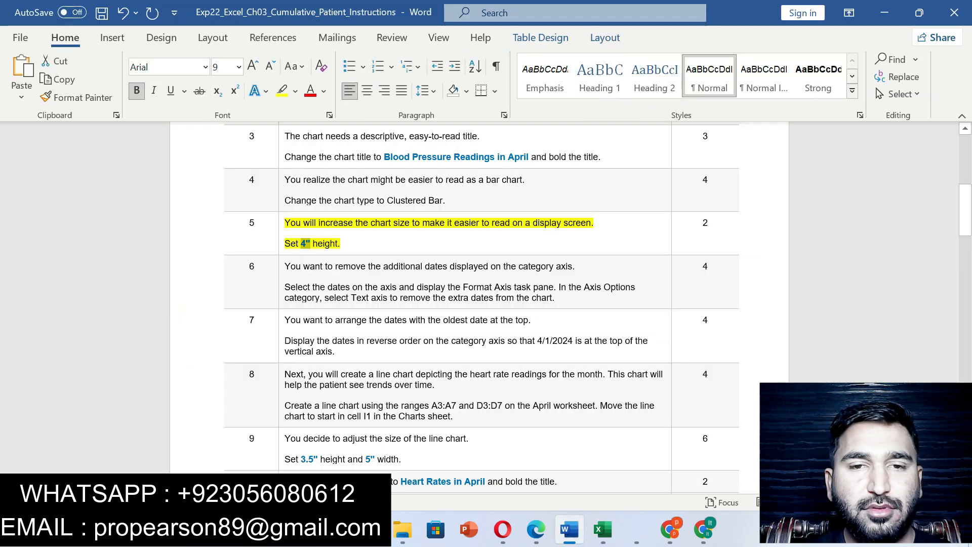
{"action": "key", "text": "ctrl+z"}
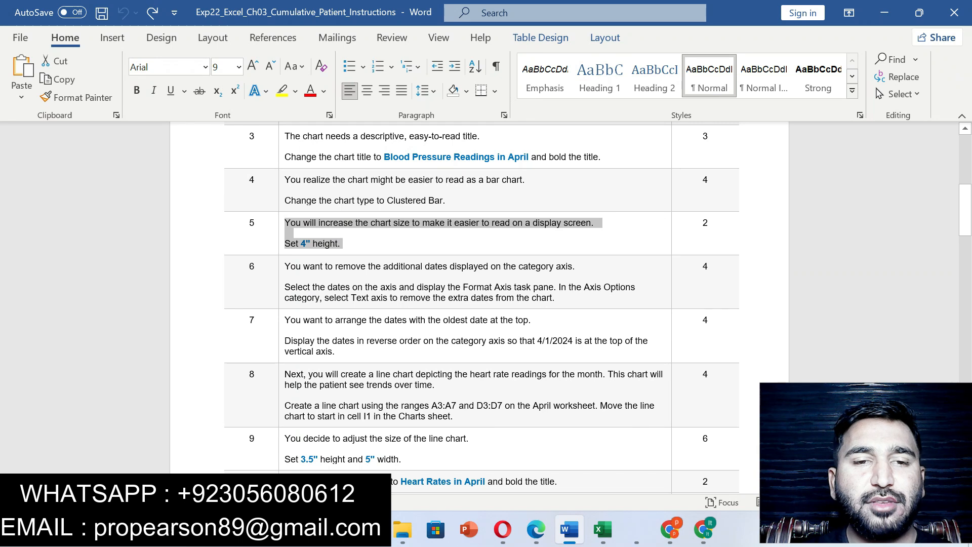
- Highlight the step 6 instruction about removing extra dates from the category axis in yellow and select its text
{"action": "left_click_drag", "start_coordinate": [285, 266], "coordinate": [557, 297]}
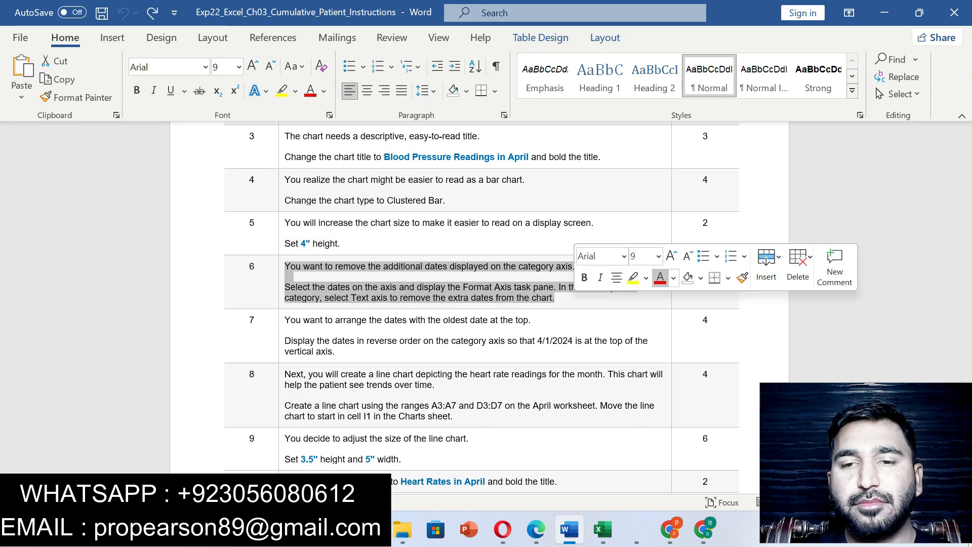
{"action": "left_click", "coordinate": [633, 277]}
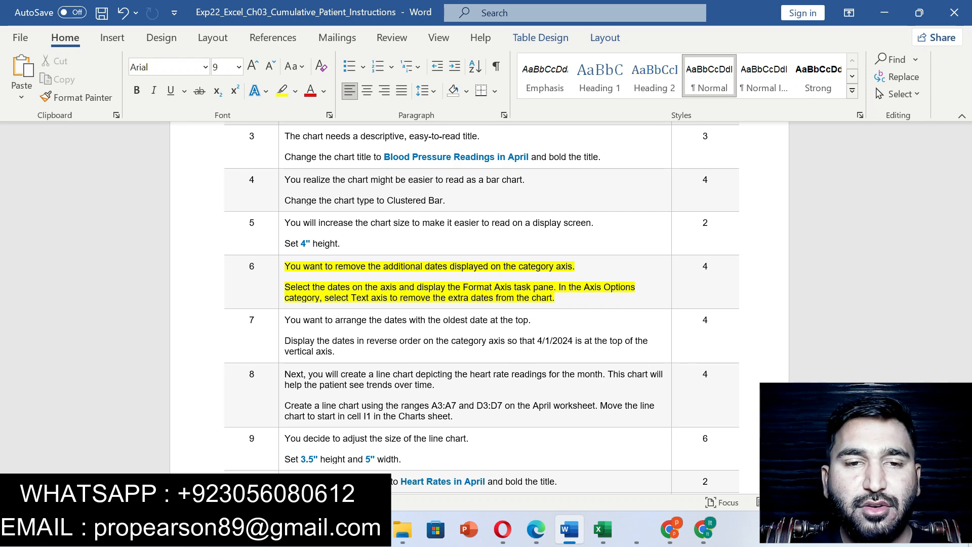
{"action": "left_click_drag", "start_coordinate": [285, 287], "coordinate": [561, 300]}
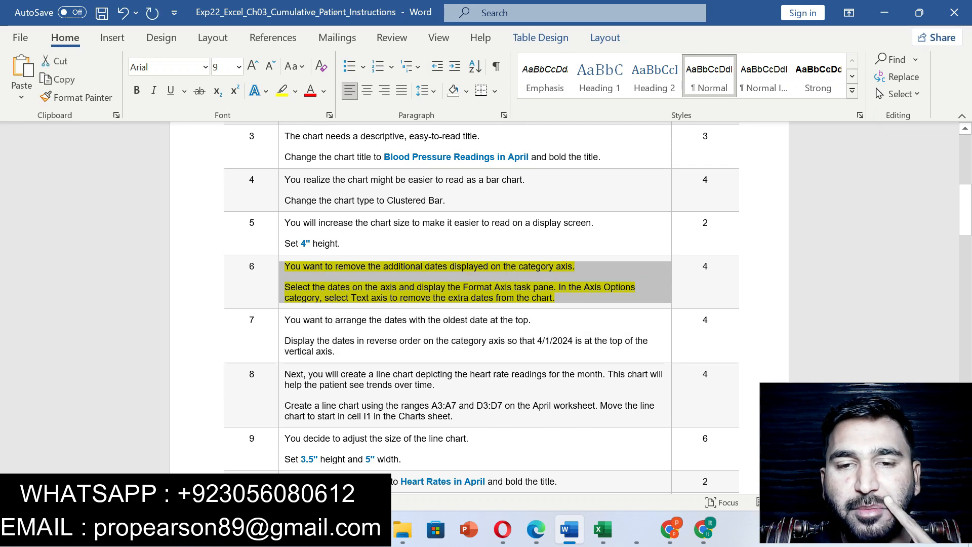
- Switch to Excel and set the blood pressure chart's category axis type to Text axis, checking step 6 of the Word instructions
{"action": "left_click", "coordinate": [602, 529]}
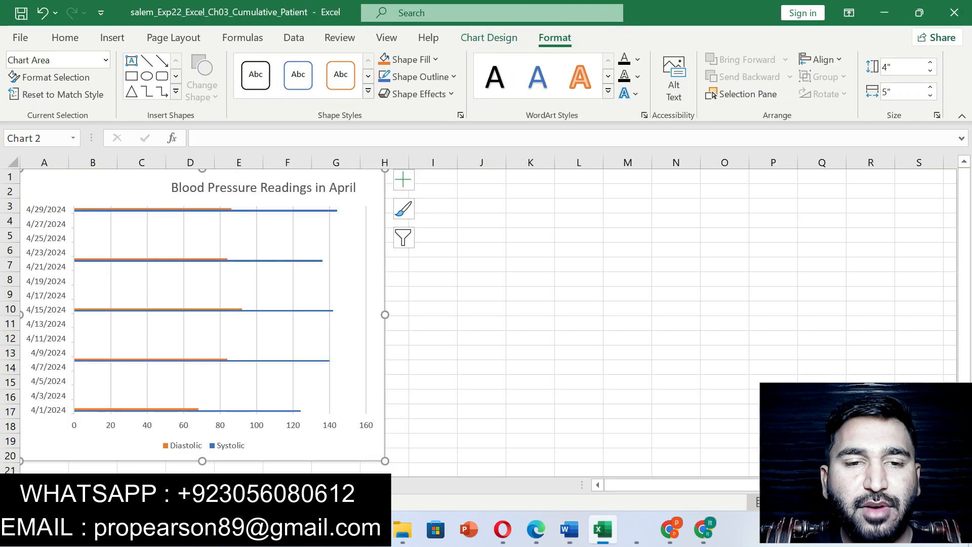
{"action": "right_click", "coordinate": [48, 302]}
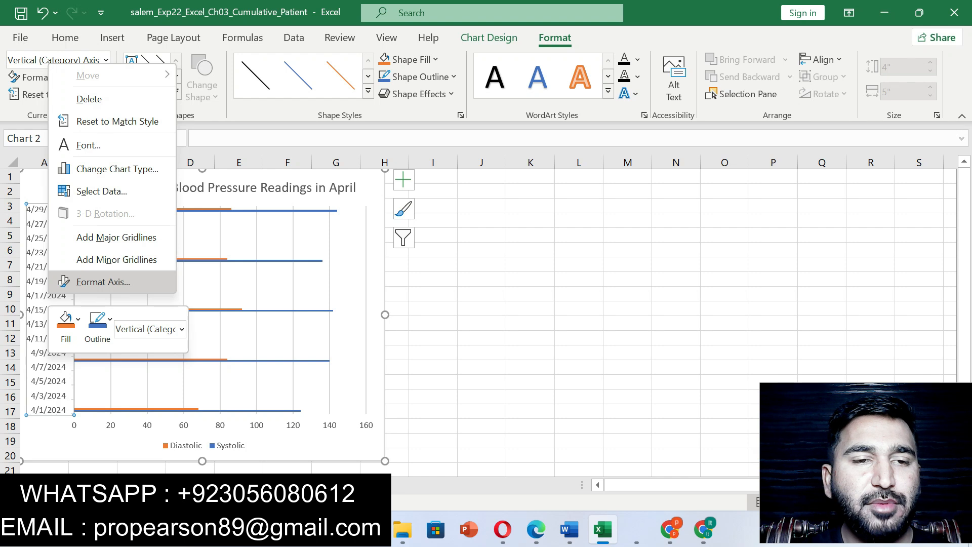
{"action": "left_click", "coordinate": [103, 282]}
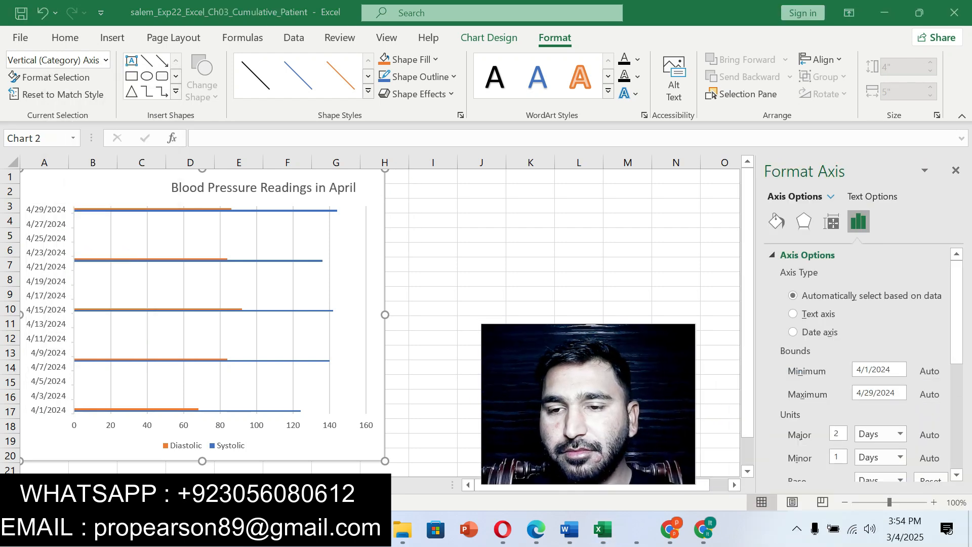
{"action": "left_click", "coordinate": [570, 528]}
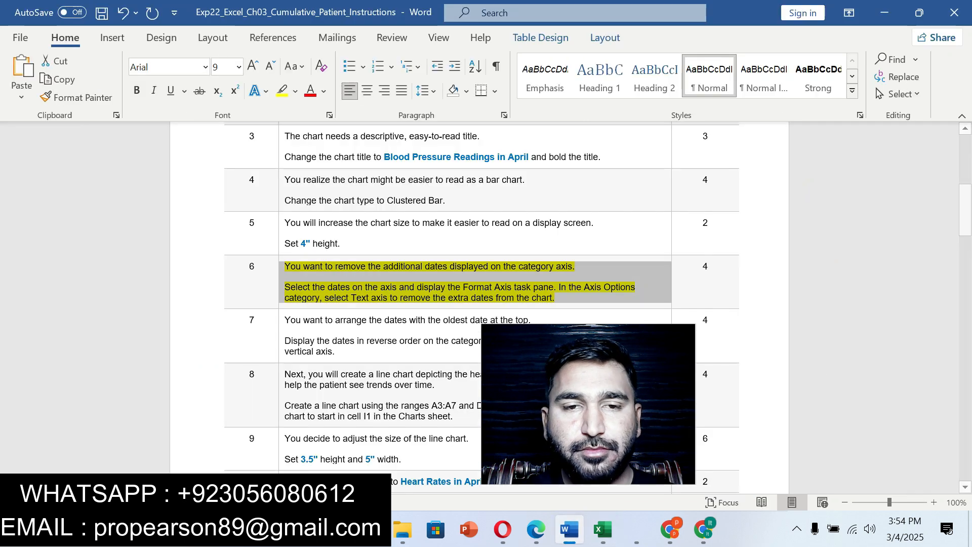
{"action": "left_click", "coordinate": [360, 288]}
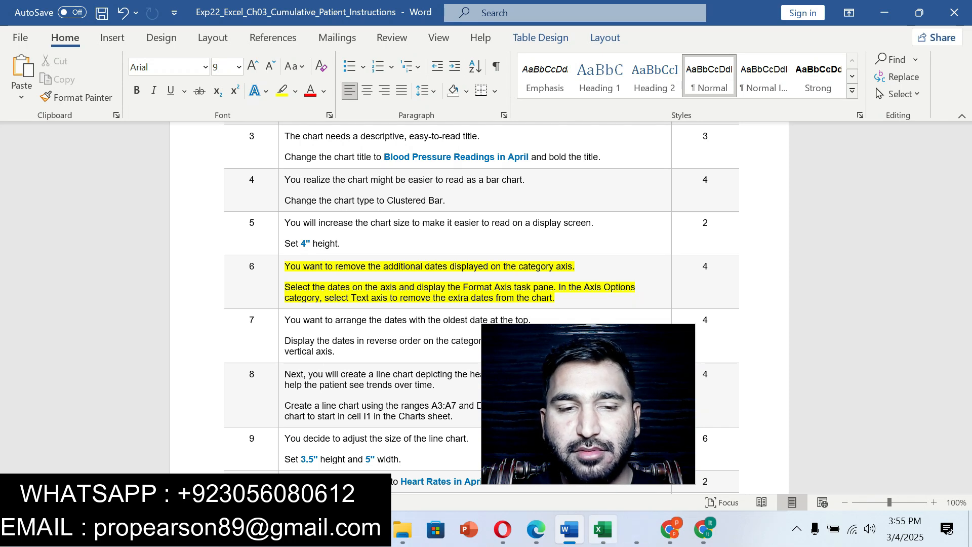
{"action": "left_click", "coordinate": [602, 529]}
{"action": "left_click", "coordinate": [792, 314]}
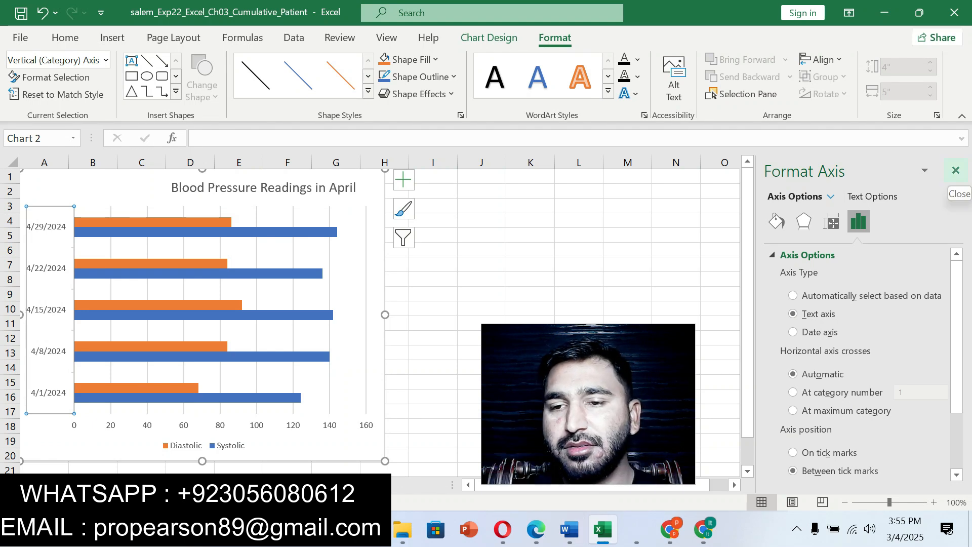
{"action": "left_click", "coordinate": [956, 170]}
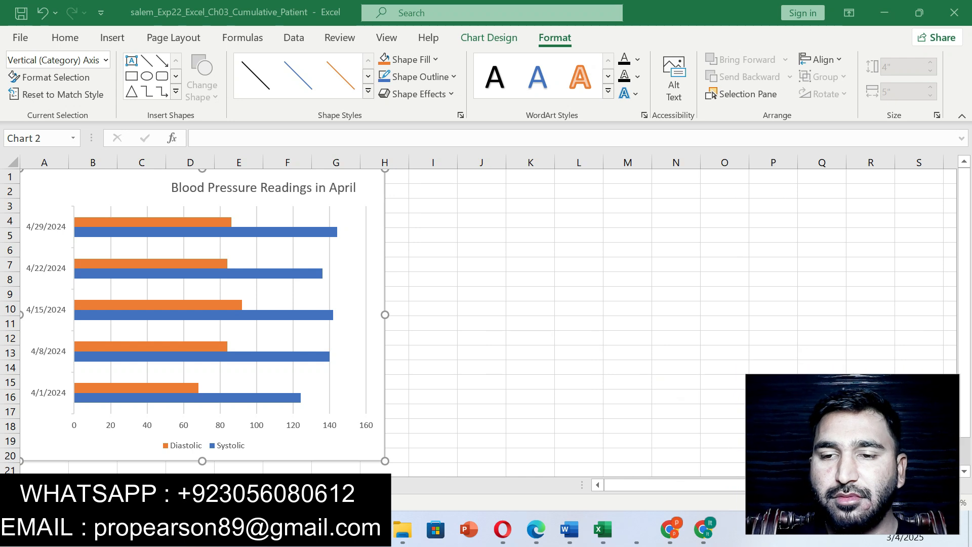
- Switch to Word, undo the step 6 highlight and highlight the step 7 instruction about reversing the date order in yellow
{"action": "left_click", "coordinate": [569, 529]}
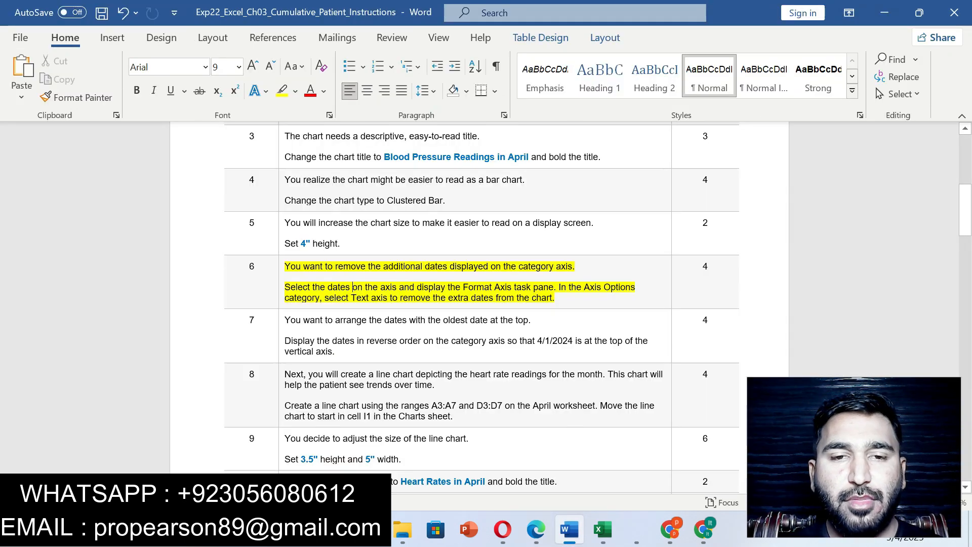
{"action": "key", "text": "ctrl+z"}
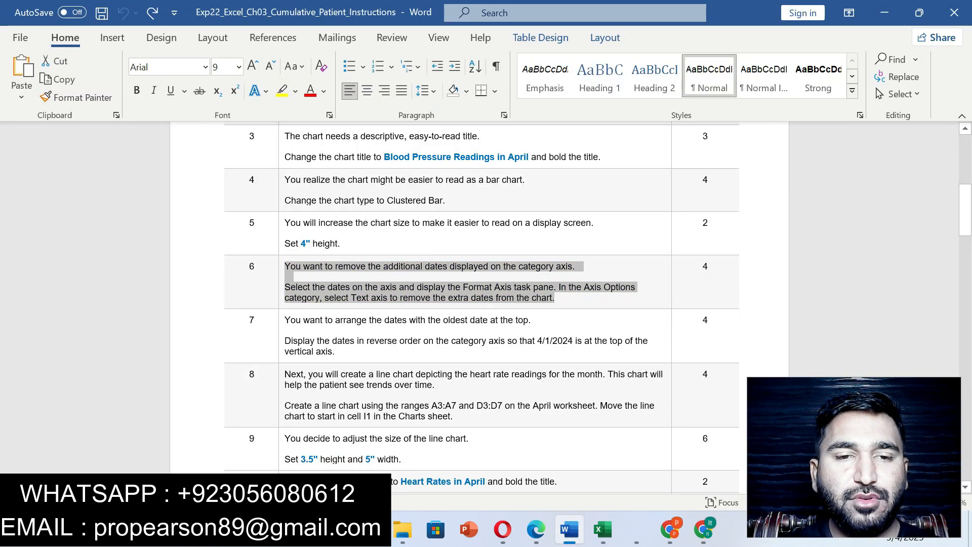
{"action": "left_click", "coordinate": [281, 332]}
{"action": "left_click", "coordinate": [368, 306]}
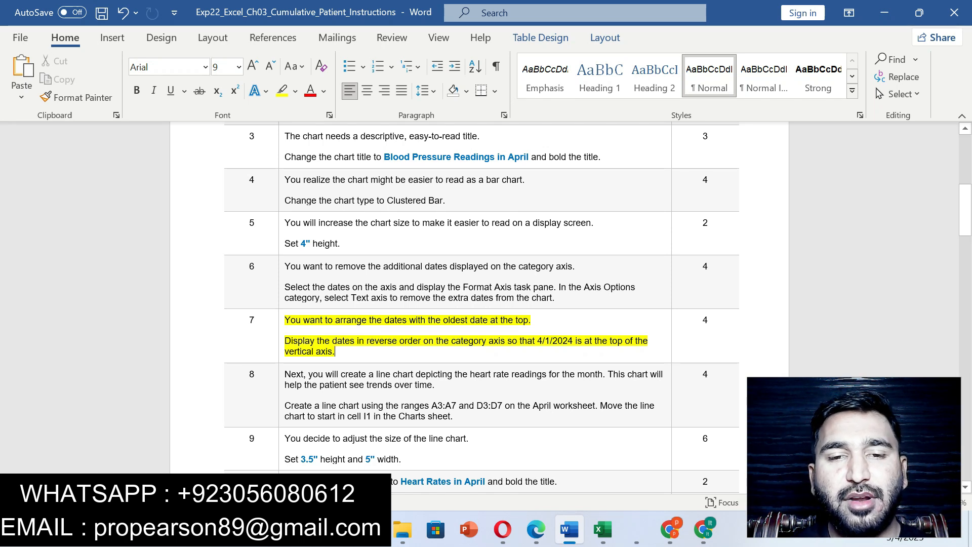
- Switch to Excel and display the blood pressure chart's category axis dates in reverse order
{"action": "left_click", "coordinate": [602, 529]}
{"action": "right_click", "coordinate": [30, 334]}
{"action": "left_click", "coordinate": [195, 436]}
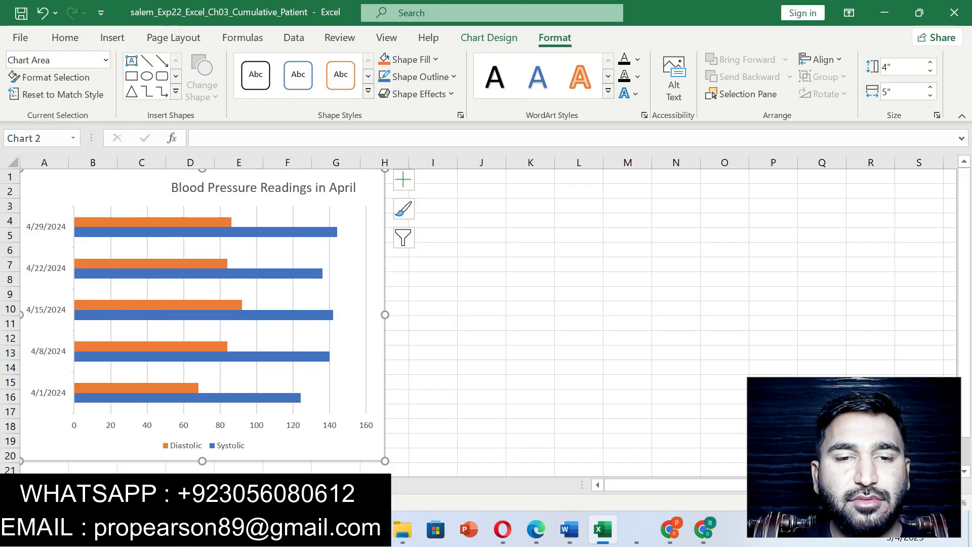
{"action": "left_click", "coordinate": [41, 269]}
{"action": "right_click", "coordinate": [38, 268]}
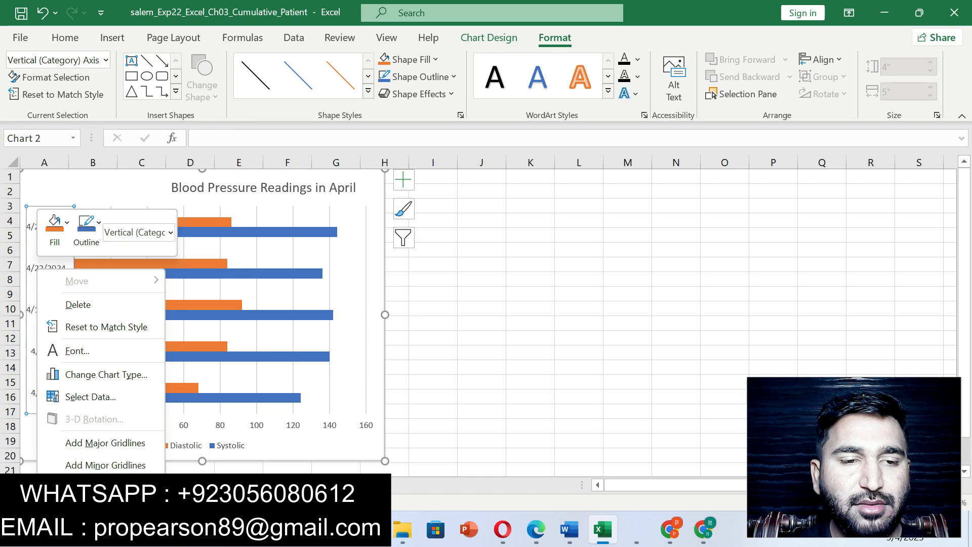
{"action": "left_click", "coordinate": [94, 487]}
{"action": "left_click_drag", "start_coordinate": [854, 457], "coordinate": [565, 369]}
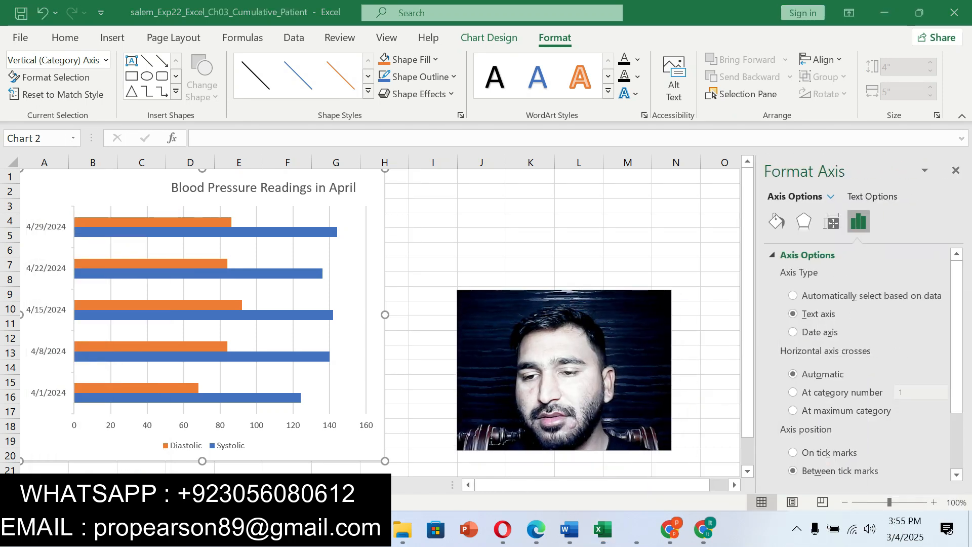
{"action": "left_click", "coordinate": [956, 334]}
{"action": "left_click_drag", "start_coordinate": [956, 334], "coordinate": [956, 392]}
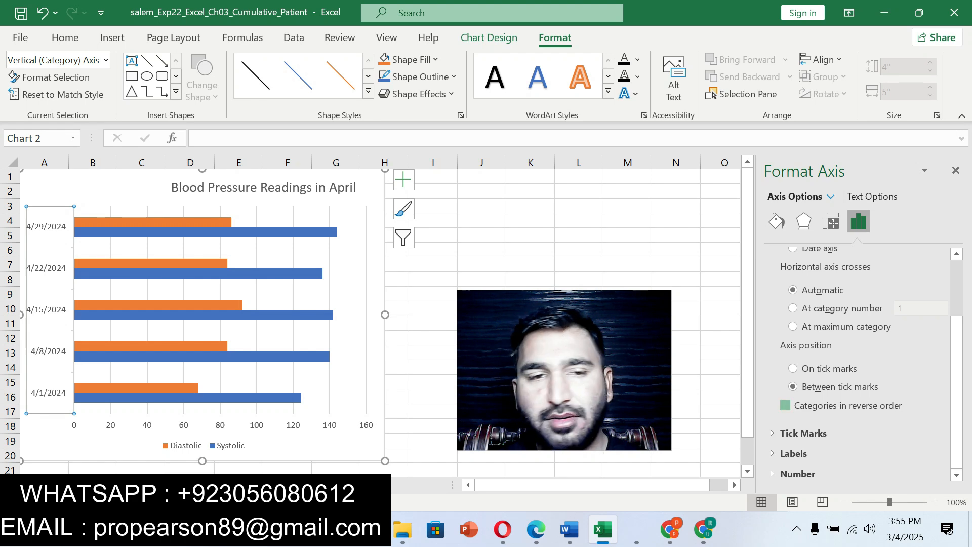
{"action": "left_click", "coordinate": [785, 405]}
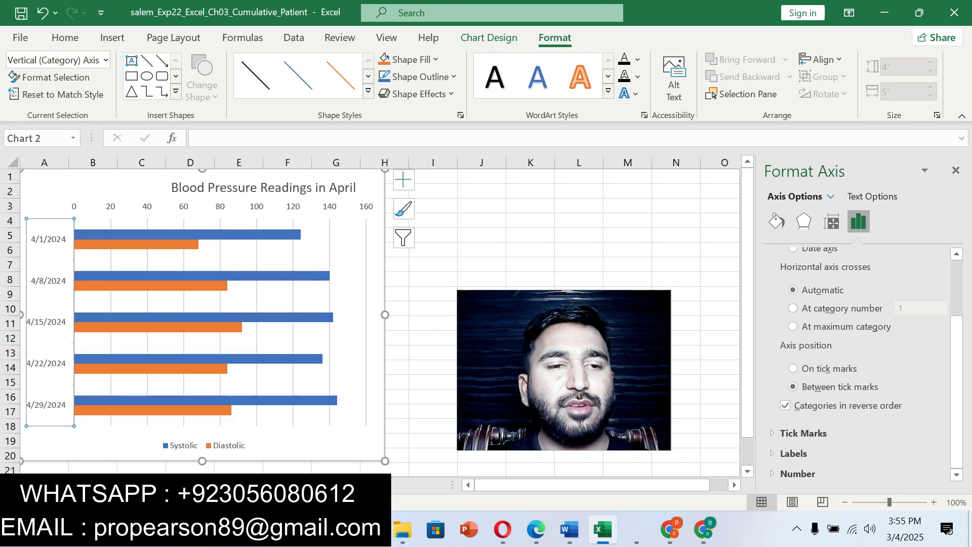
{"action": "left_click", "coordinate": [955, 170]}
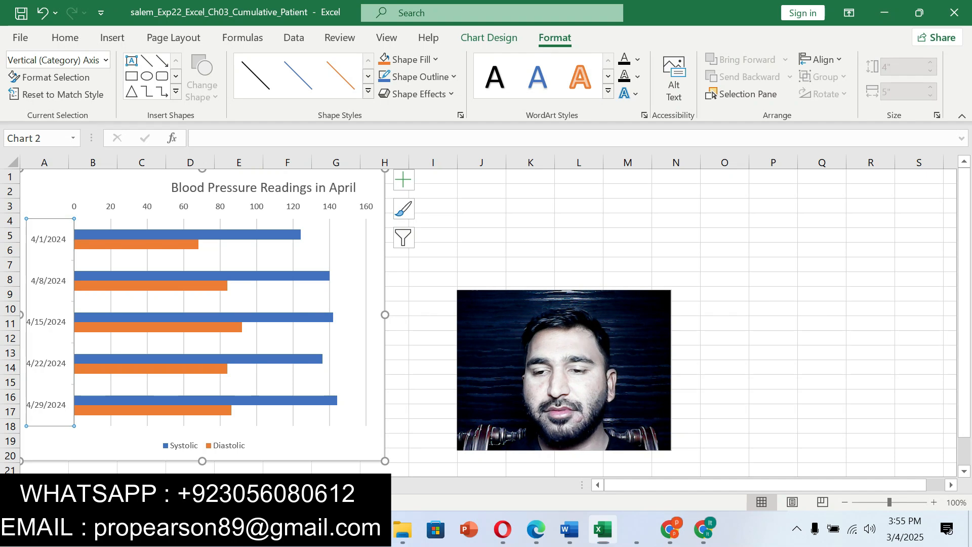
- Switch to Word, undo the step 7 highlight and highlight the step 8 instruction about the heart rate line chart in yellow
{"action": "left_click", "coordinate": [569, 529]}
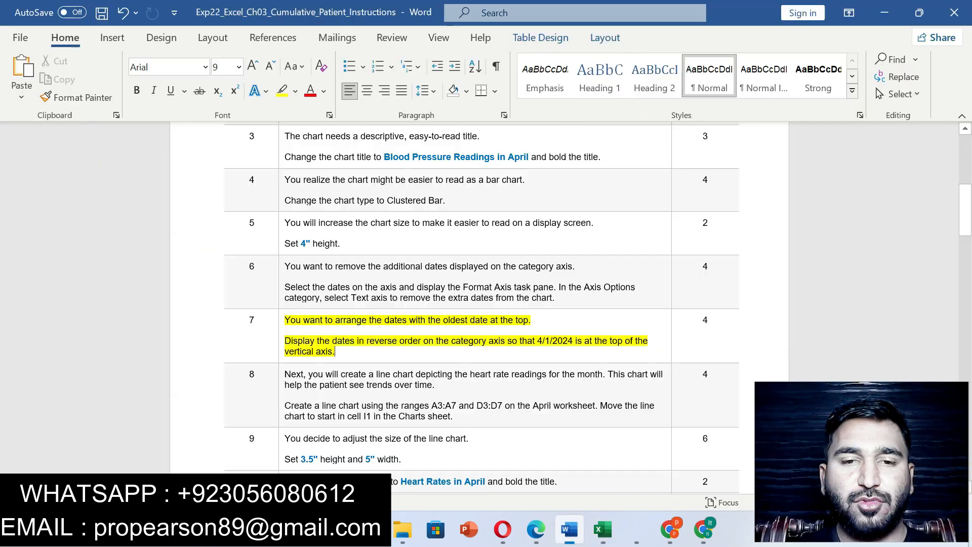
{"action": "key", "text": "ctrl+z"}
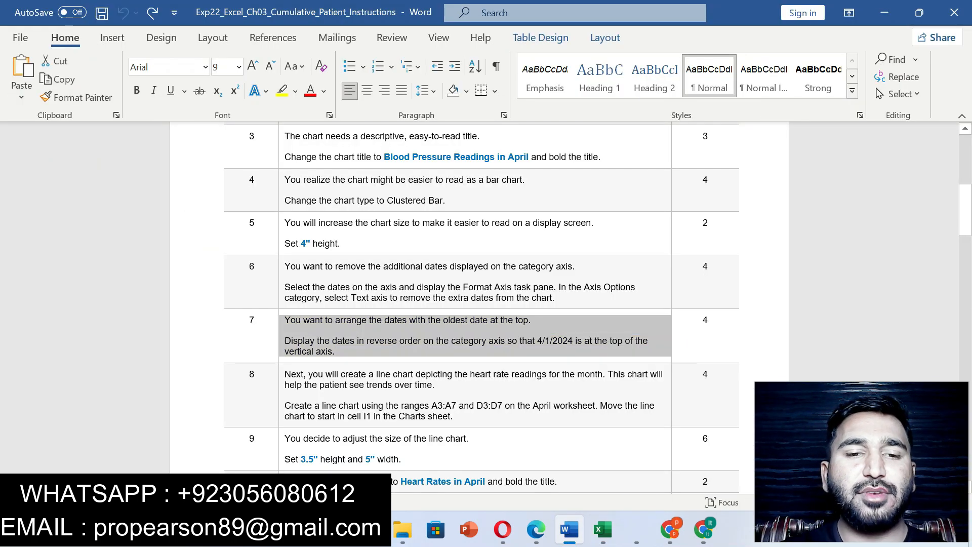
{"action": "left_click_drag", "start_coordinate": [284, 374], "coordinate": [450, 416]}
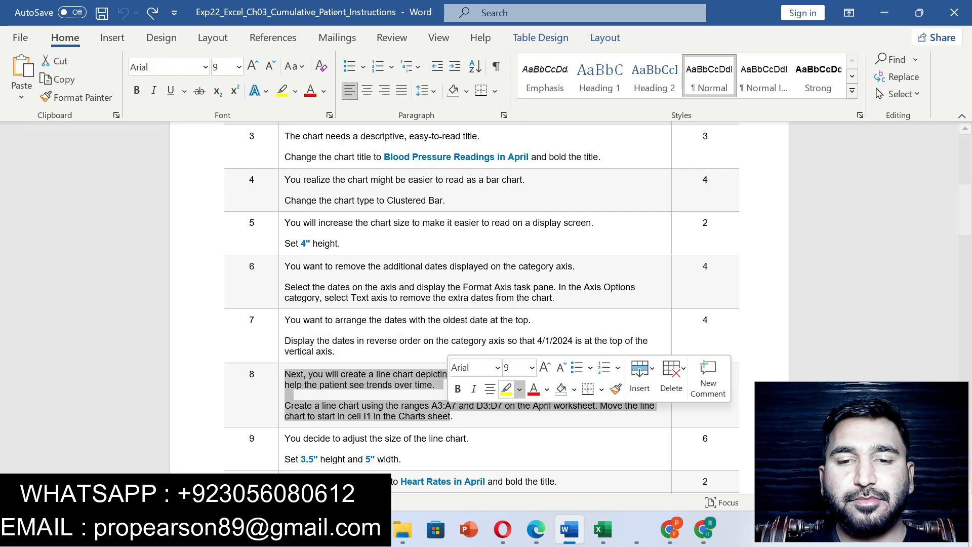
{"action": "left_click", "coordinate": [506, 389]}
{"action": "mouse_move", "coordinate": [965, 218]}
{"action": "left_mouse_down"}
{"action": "mouse_move", "coordinate": [965, 433]}
{"action": "mouse_move", "coordinate": [965, 230]}
{"action": "left_mouse_up"}
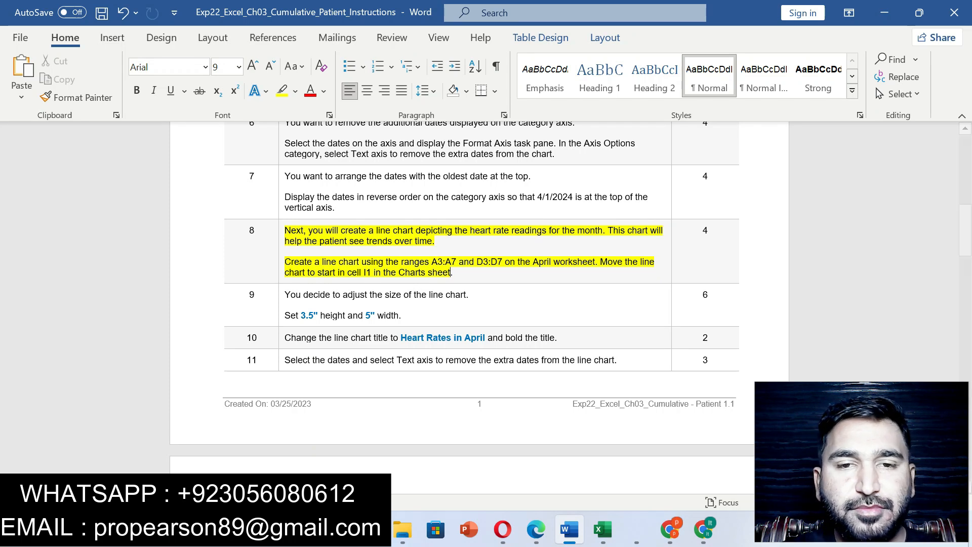
- Copy the range A3:A7 from step 8, then select A3:A7 together with D3:D7 on the April worksheet in Excel
{"action": "left_click_drag", "start_coordinate": [431, 262], "coordinate": [459, 261]}
{"action": "key", "text": "ctrl+c"}
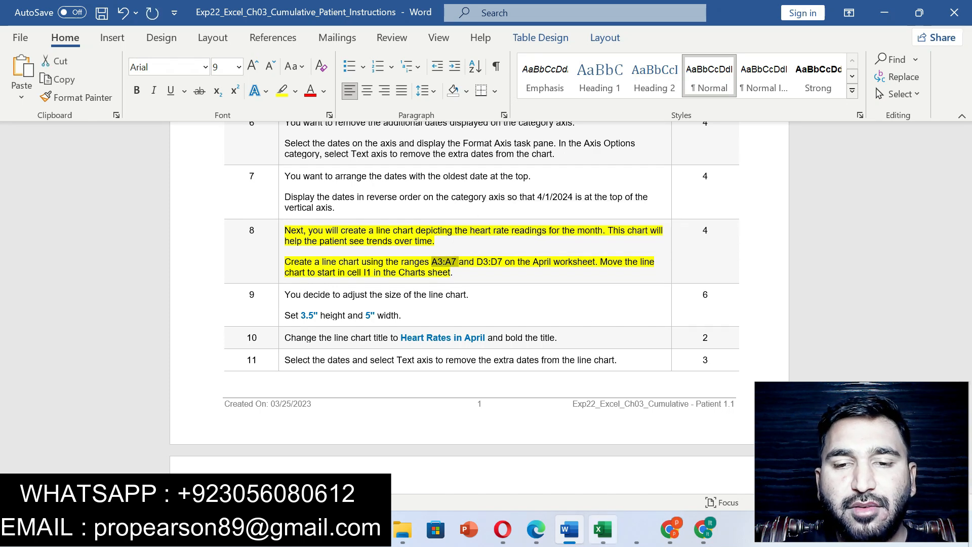
{"action": "key", "text": "alt+Tab"}
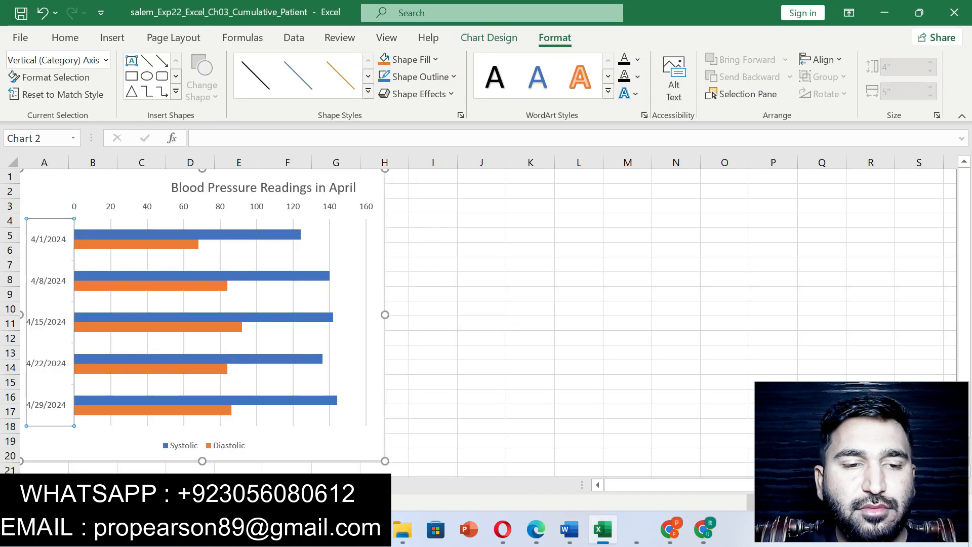
{"action": "key", "text": "ctrl+Page_Up"}
{"action": "left_click", "coordinate": [39, 138]}
{"action": "key", "text": "ctrl+v"}
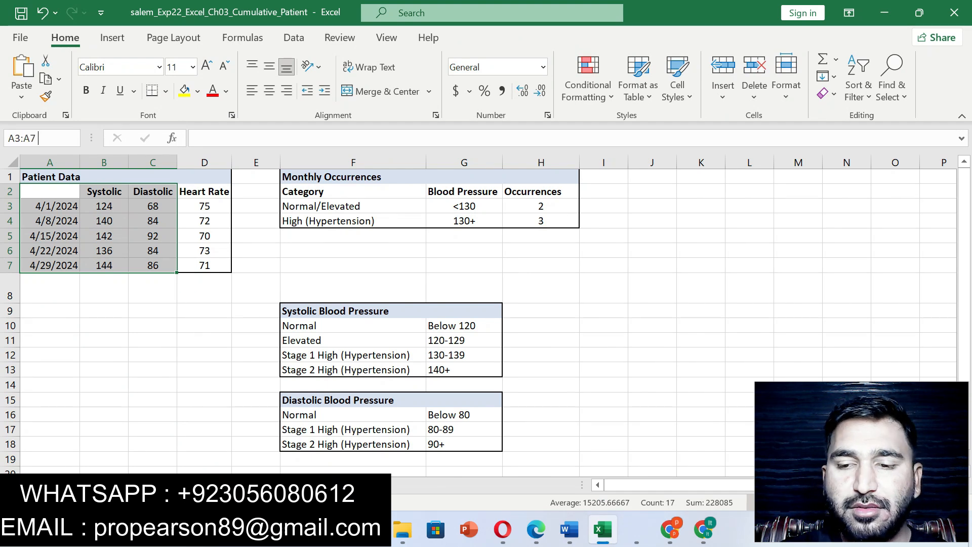
{"action": "key", "text": "Return"}
{"action": "key", "text": "alt+Tab"}
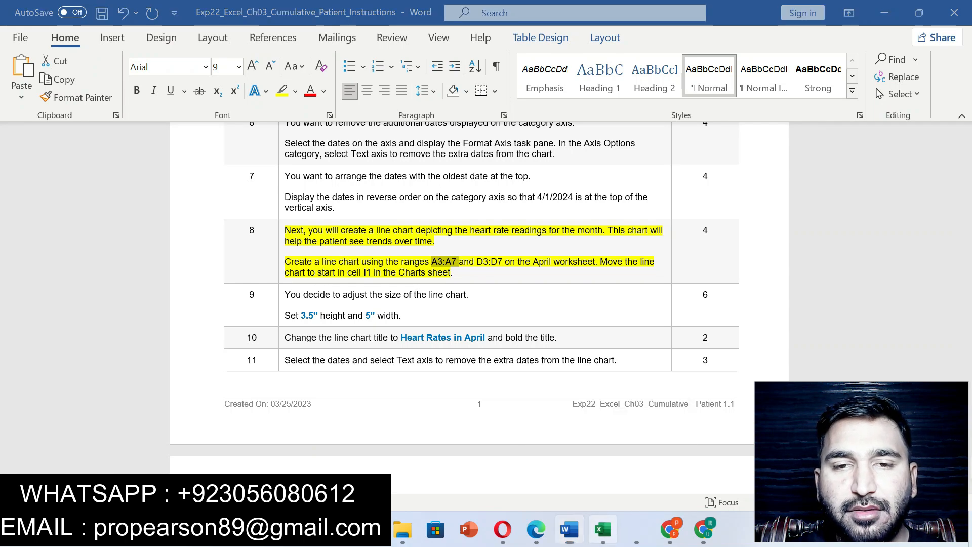
{"action": "key", "text": "alt+Tab"}
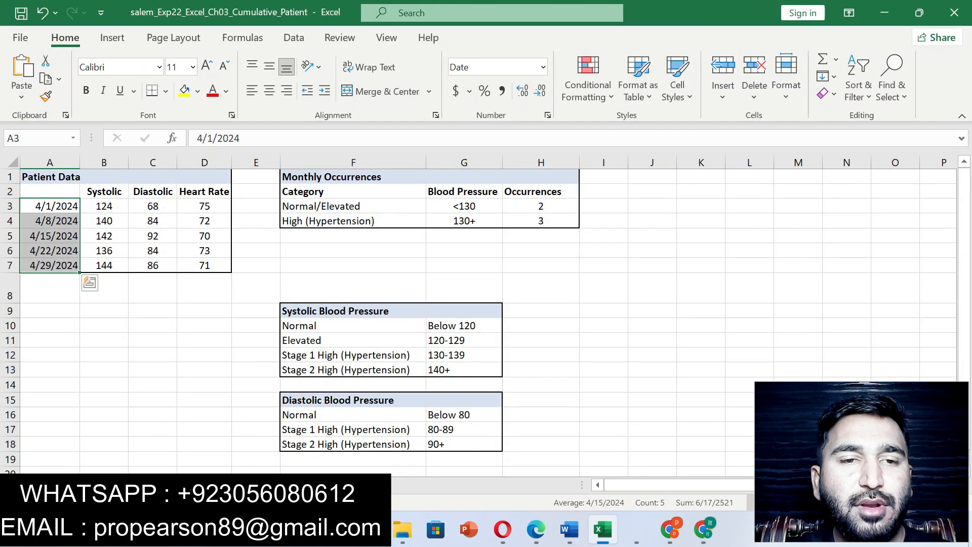
{"action": "left_click_drag", "start_coordinate": [204, 206], "coordinate": [204, 265]}
{"action": "left_click", "coordinate": [569, 528]}
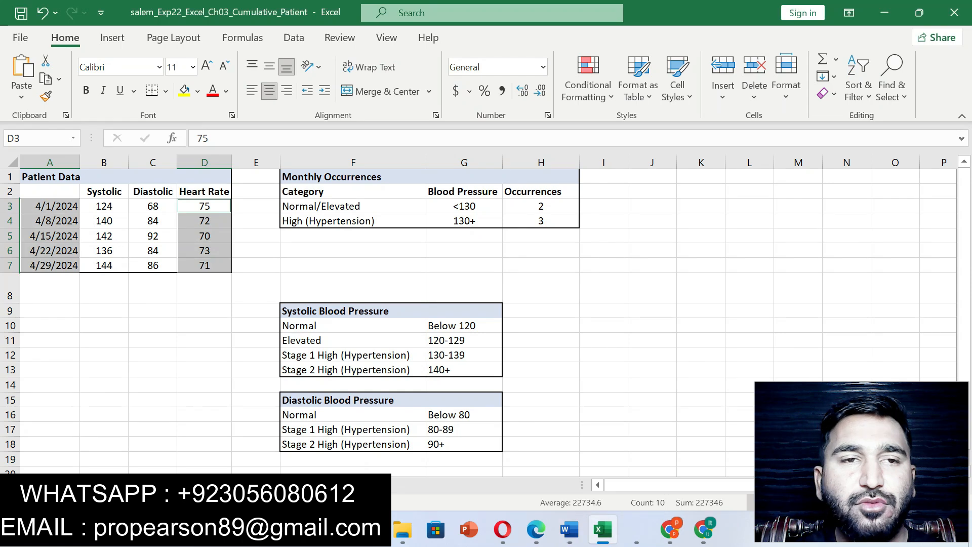
- Insert the recommended line chart from the selected dates and heart rates
{"action": "left_click", "coordinate": [113, 38]}
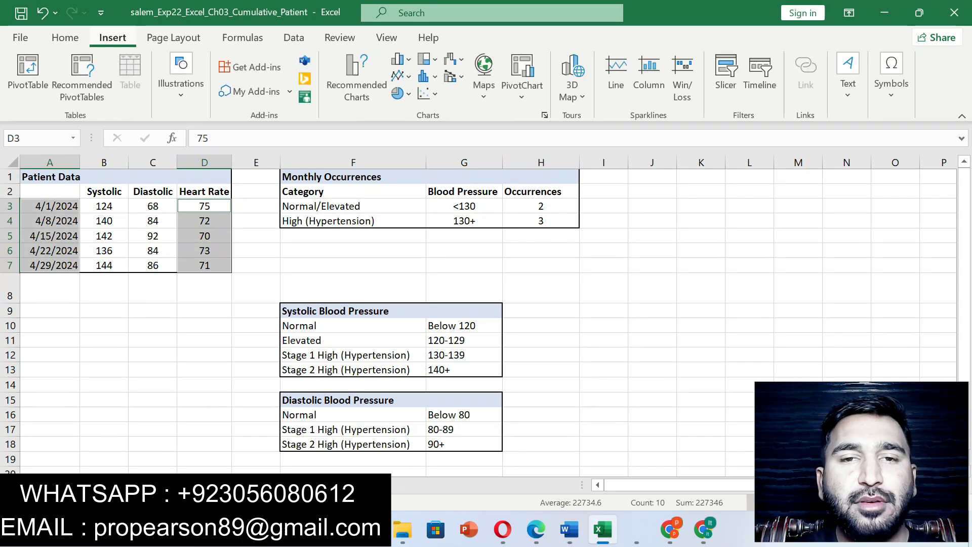
{"action": "left_click", "coordinate": [357, 81]}
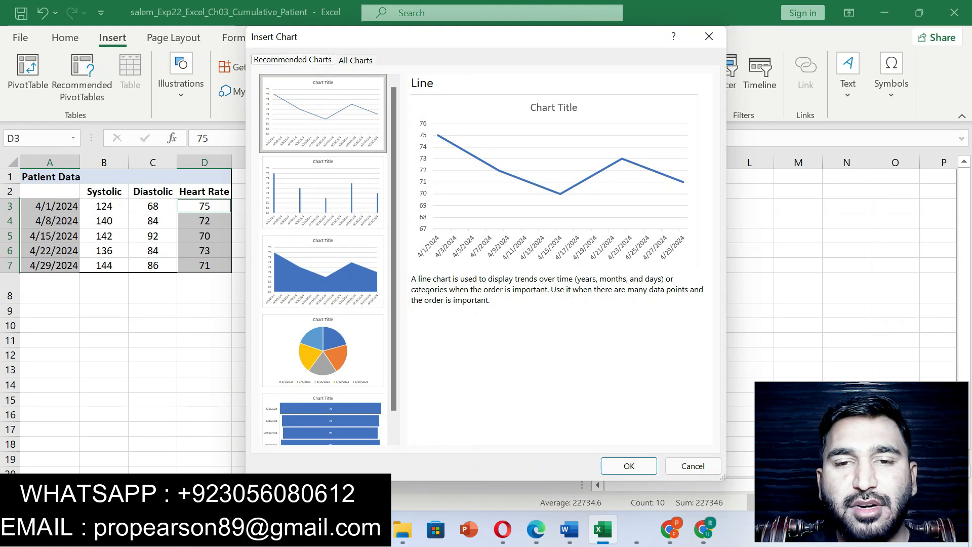
{"action": "left_click", "coordinate": [628, 465]}
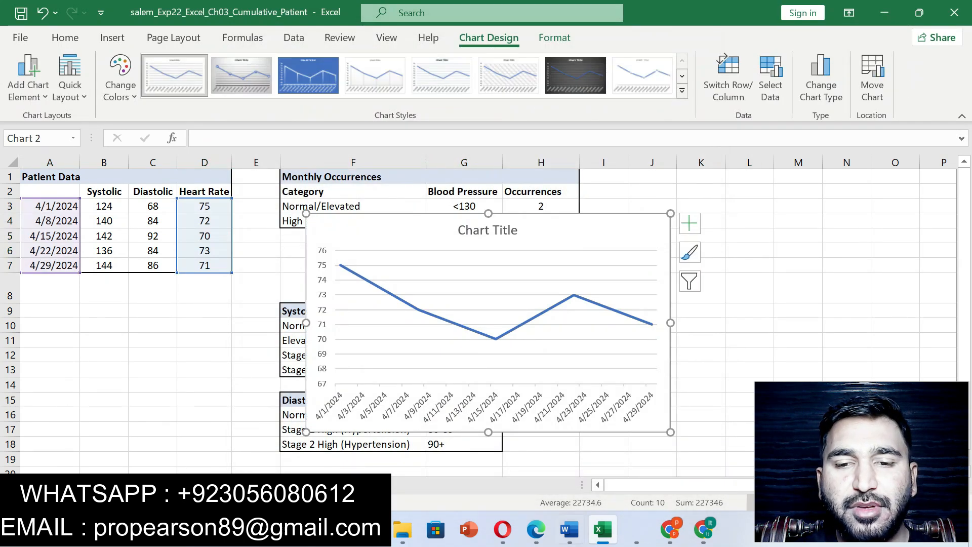
- Check the destination in step 8 of the Word instructions and move the line chart to the Charts sheet in Excel
{"action": "left_click", "coordinate": [569, 528]}
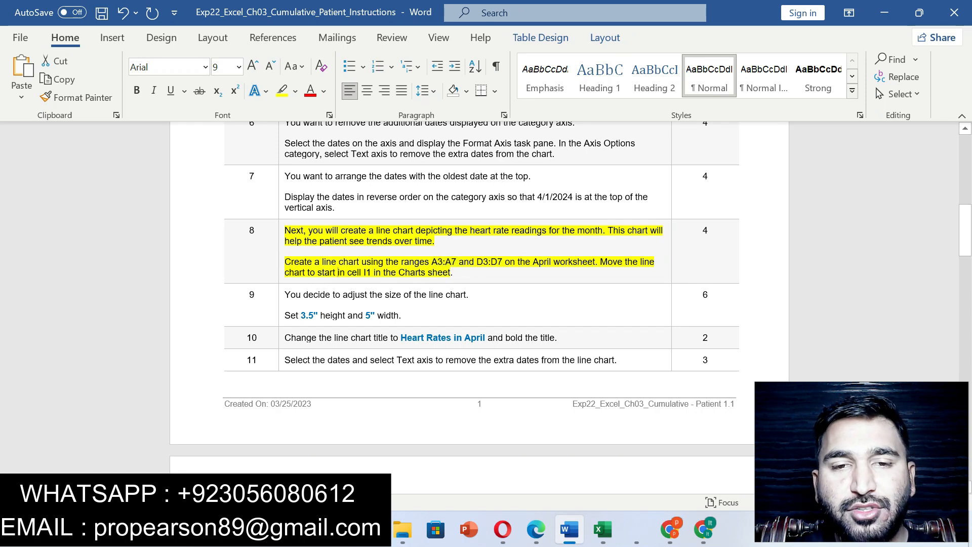
{"action": "left_click_drag", "start_coordinate": [338, 272], "coordinate": [450, 271]}
{"action": "left_click", "coordinate": [602, 529]}
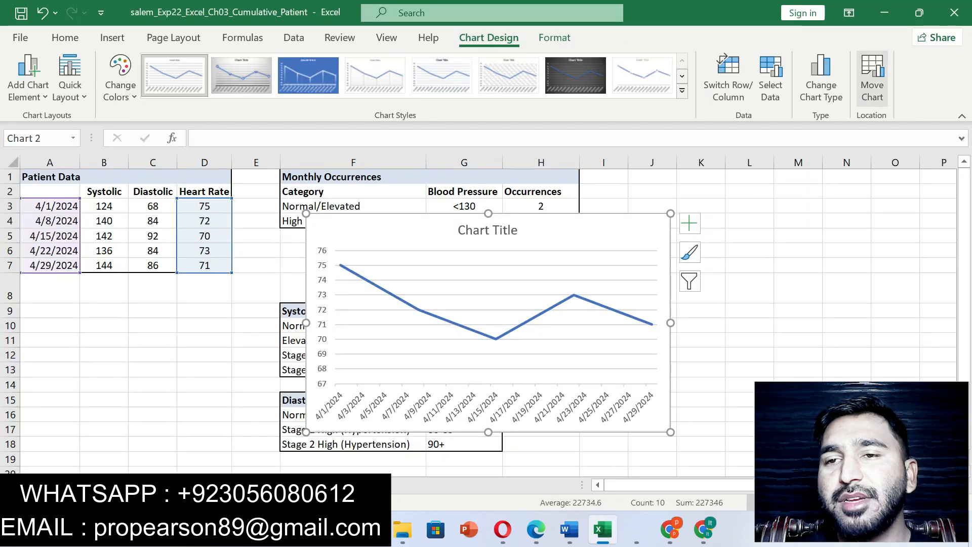
{"action": "left_click", "coordinate": [871, 81]}
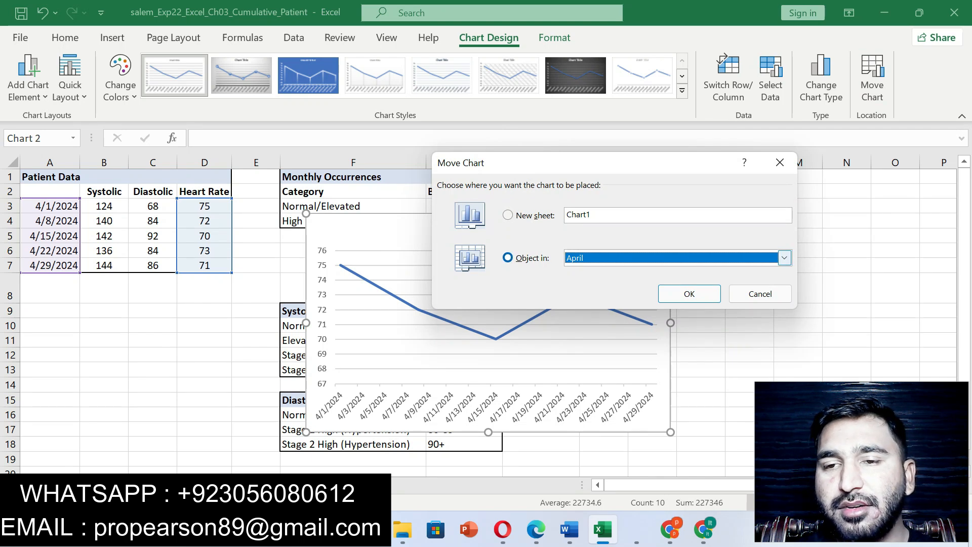
{"action": "left_click", "coordinate": [784, 257]}
{"action": "left_click", "coordinate": [673, 284]}
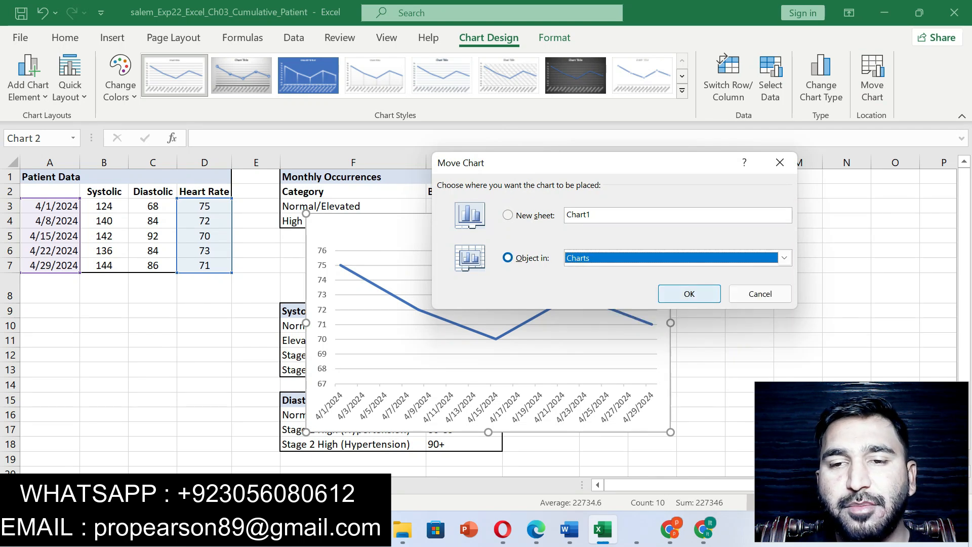
{"action": "left_click", "coordinate": [689, 294]}
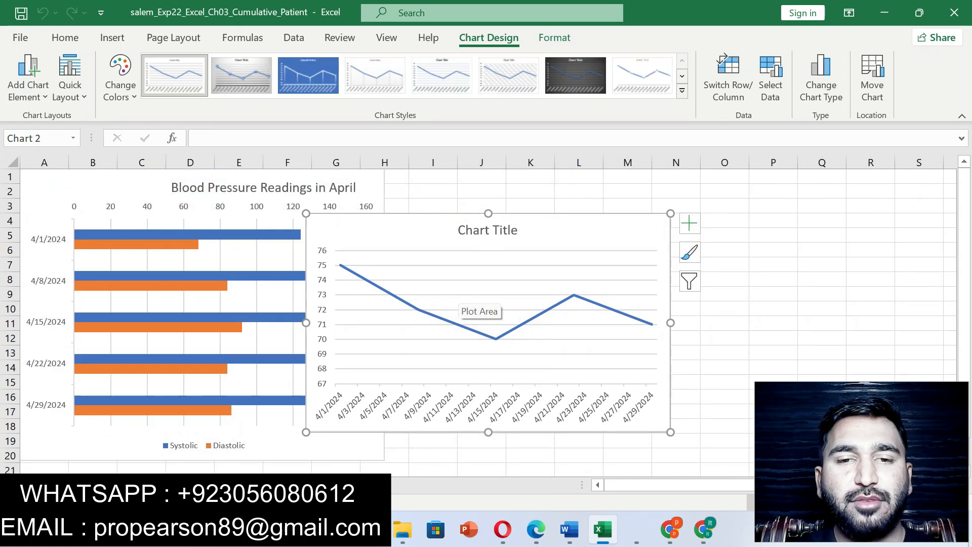
- Cut the heart rate line chart and paste it at cell I1 on the Charts sheet
{"action": "right_click", "coordinate": [458, 237]}
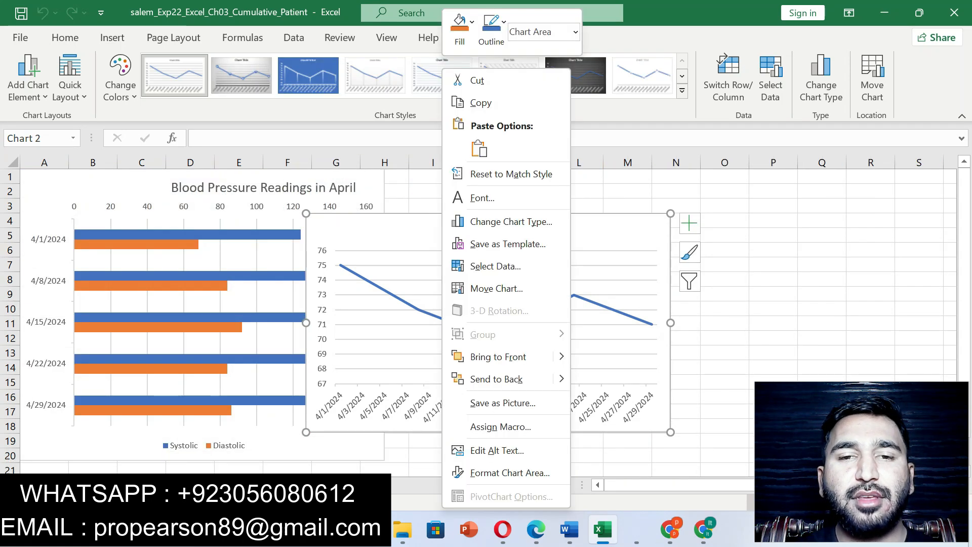
{"action": "left_click", "coordinate": [476, 81]}
{"action": "left_click", "coordinate": [433, 177]}
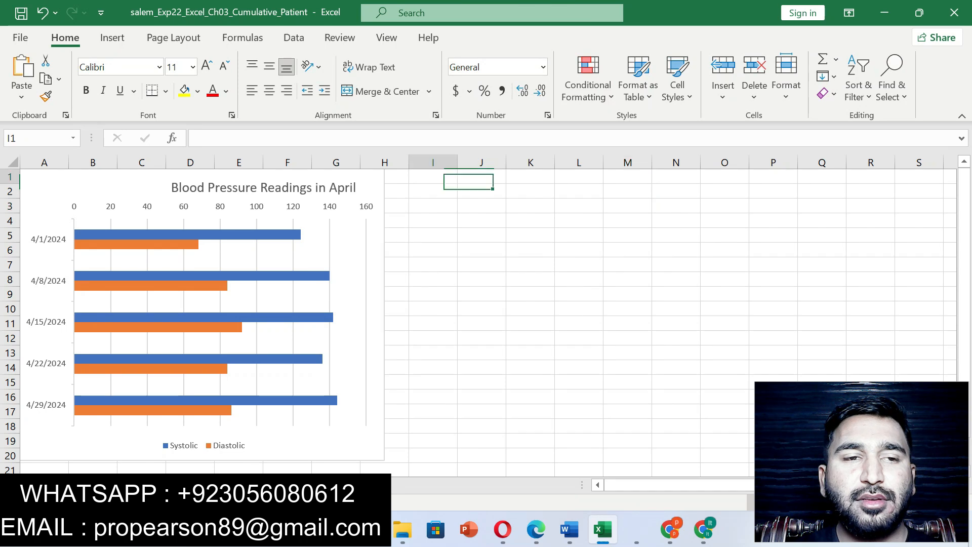
{"action": "key", "text": "ctrl+v"}
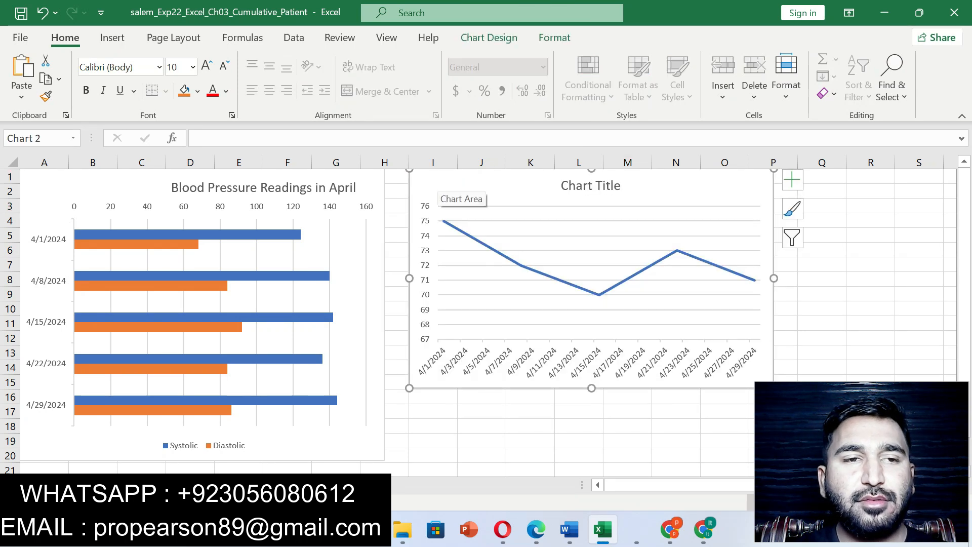
- Switch to Word, undo the step 8 highlight and highlight the step 9 instruction about the line chart's size in yellow
{"action": "left_click", "coordinate": [569, 529]}
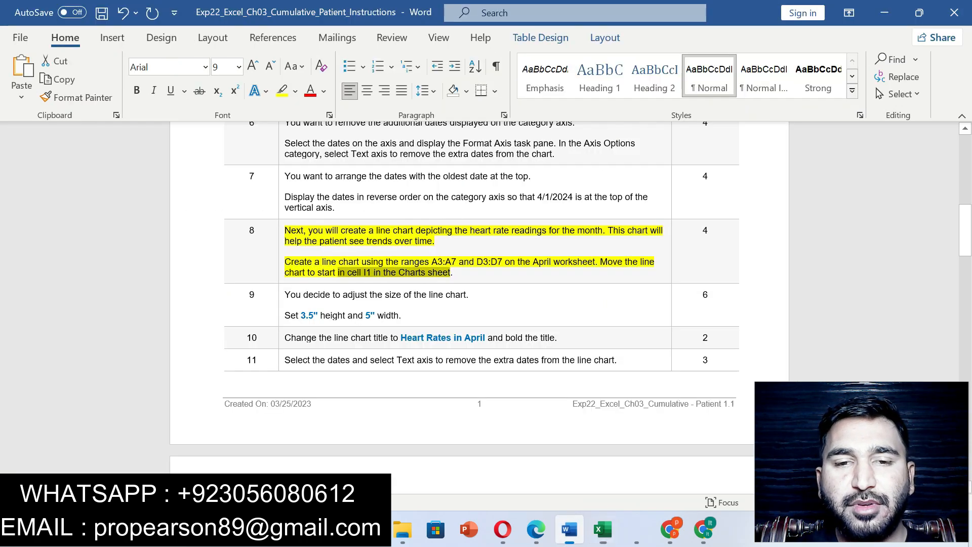
{"action": "key", "text": "ctrl+z"}
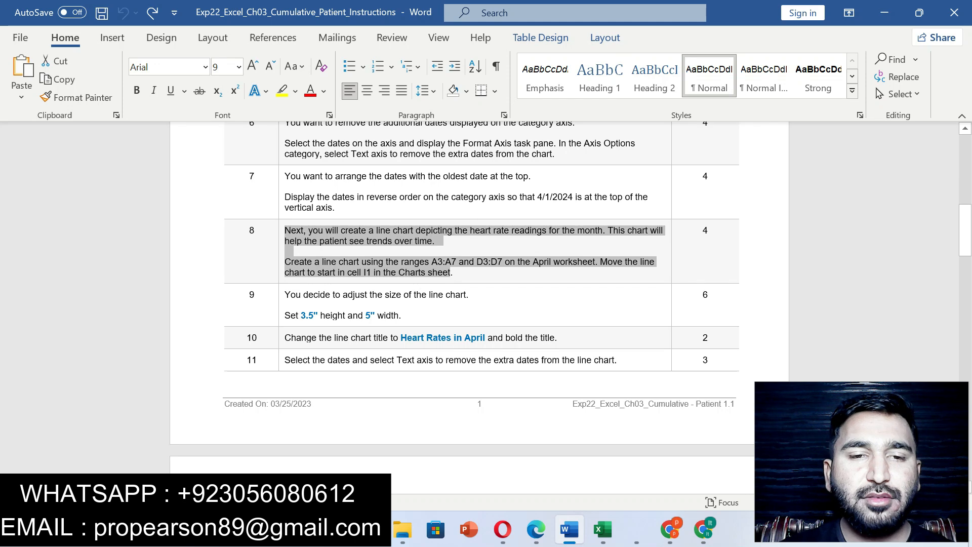
{"action": "left_click_drag", "start_coordinate": [285, 294], "coordinate": [411, 316]}
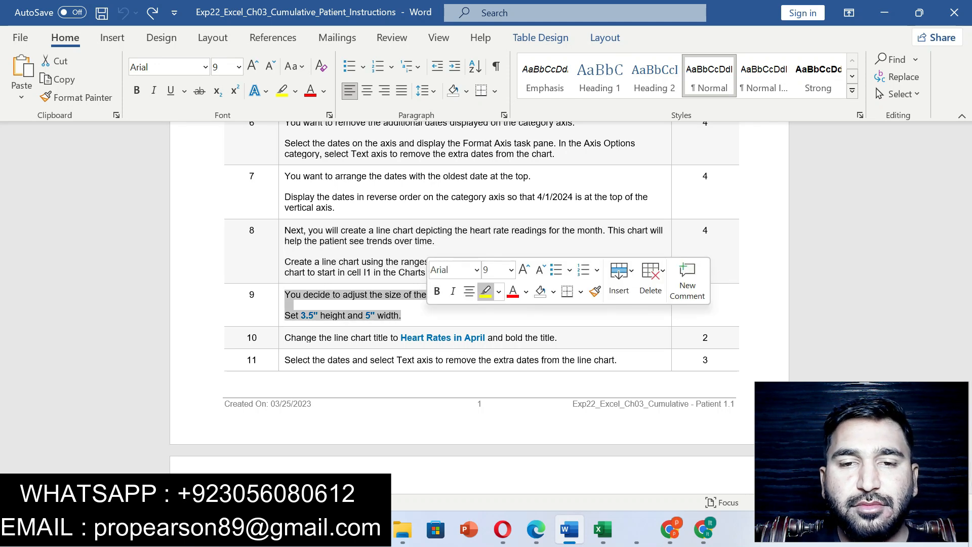
{"action": "left_click", "coordinate": [486, 291]}
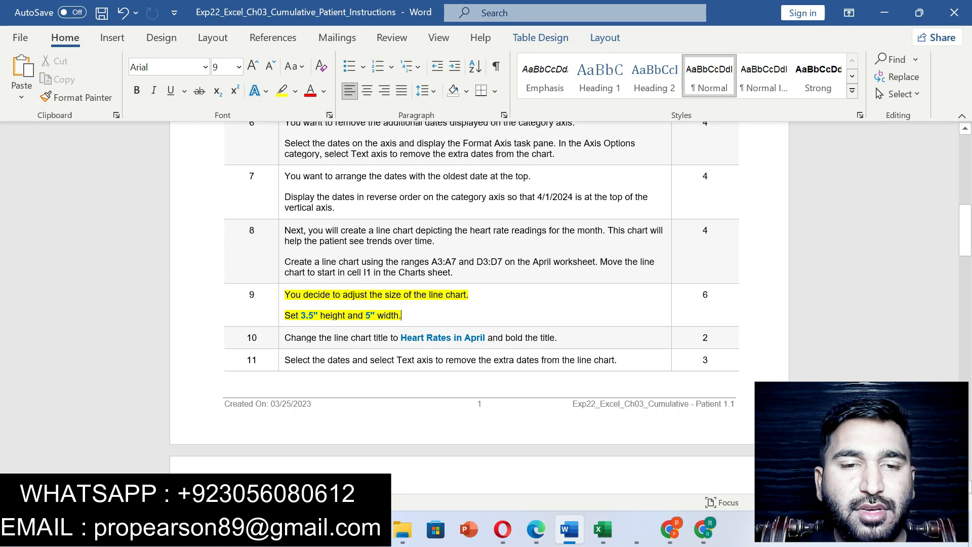
- Copy the 3.5" height from step 9 and set it as the line chart's height in Excel
{"action": "left_click_drag", "start_coordinate": [301, 315], "coordinate": [319, 315]}
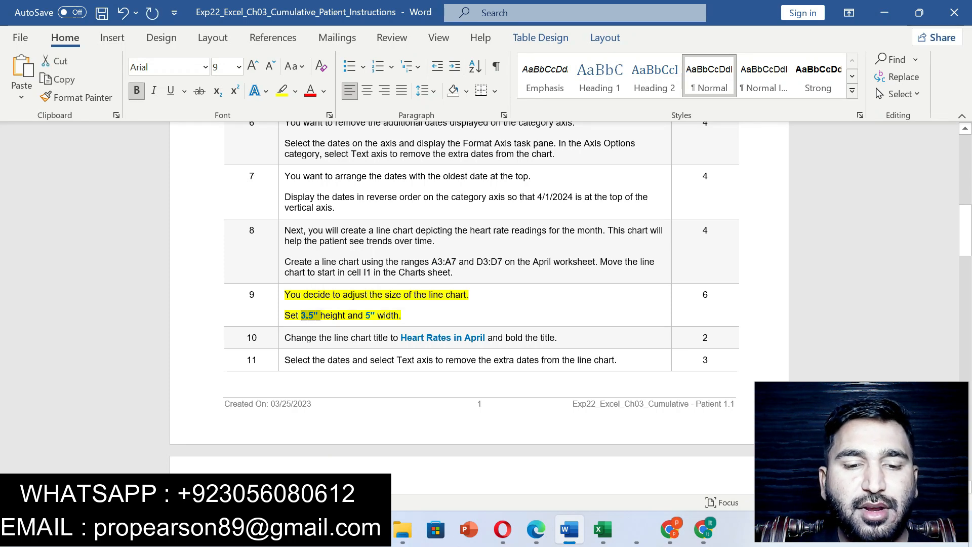
{"action": "left_click", "coordinate": [603, 529]}
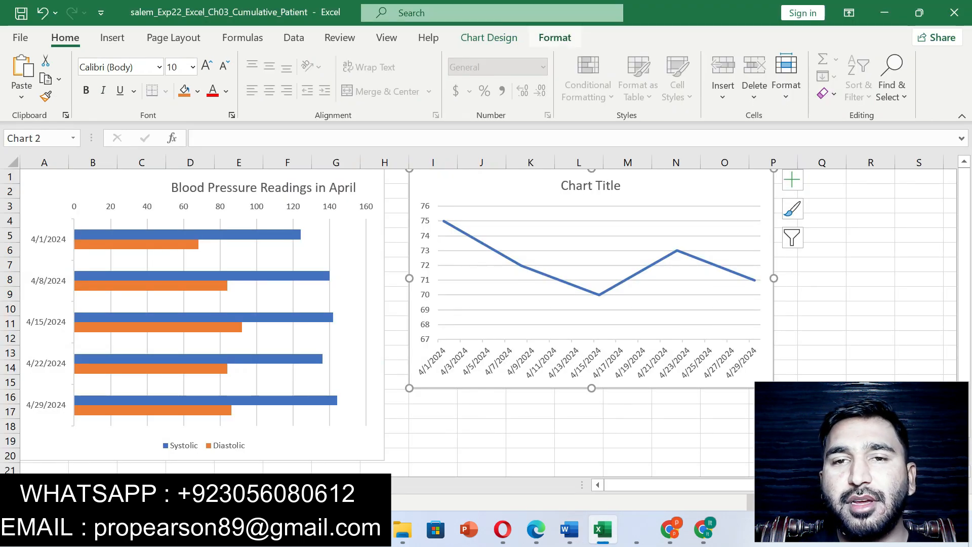
{"action": "left_click", "coordinate": [554, 38]}
{"action": "left_click", "coordinate": [901, 67]}
{"action": "key", "text": "ctrl+v"}
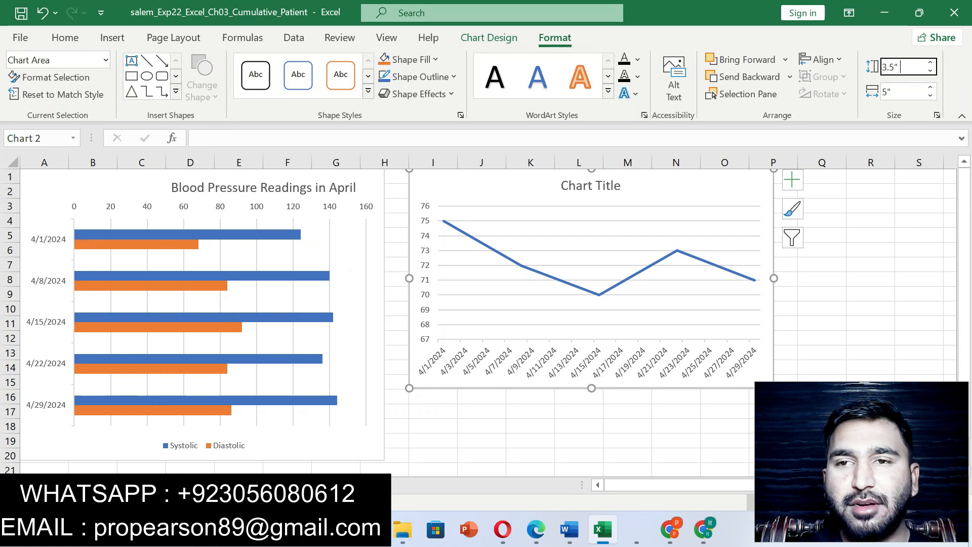
{"action": "key", "text": "Return"}
- Copy the 5" width from step 9 in Word and set it as the line chart's width in Excel
{"action": "left_click", "coordinate": [569, 529]}
{"action": "left_click_drag", "start_coordinate": [365, 315], "coordinate": [375, 316]}
{"action": "key", "text": "ctrl+c"}
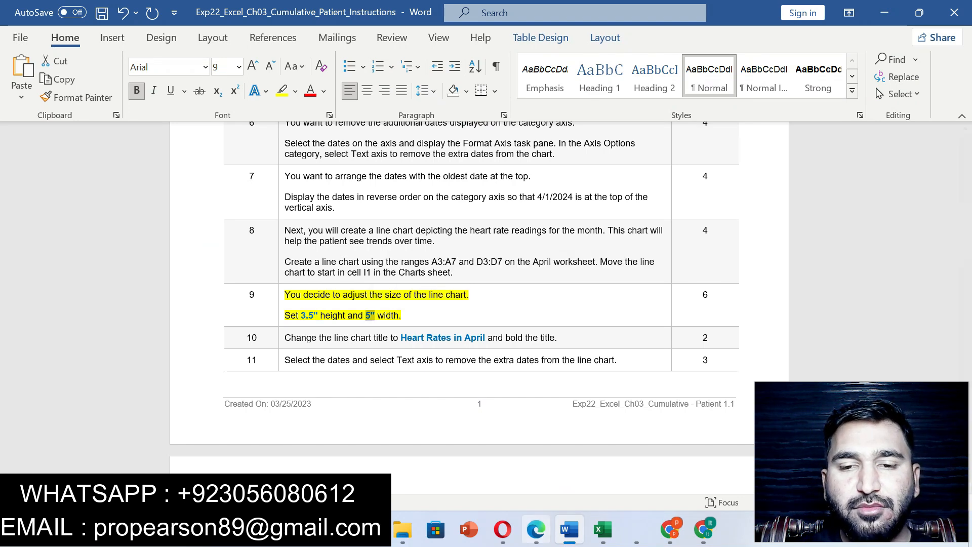
{"action": "left_click", "coordinate": [602, 529]}
{"action": "left_click", "coordinate": [902, 92]}
{"action": "key", "text": "ctrl+v"}
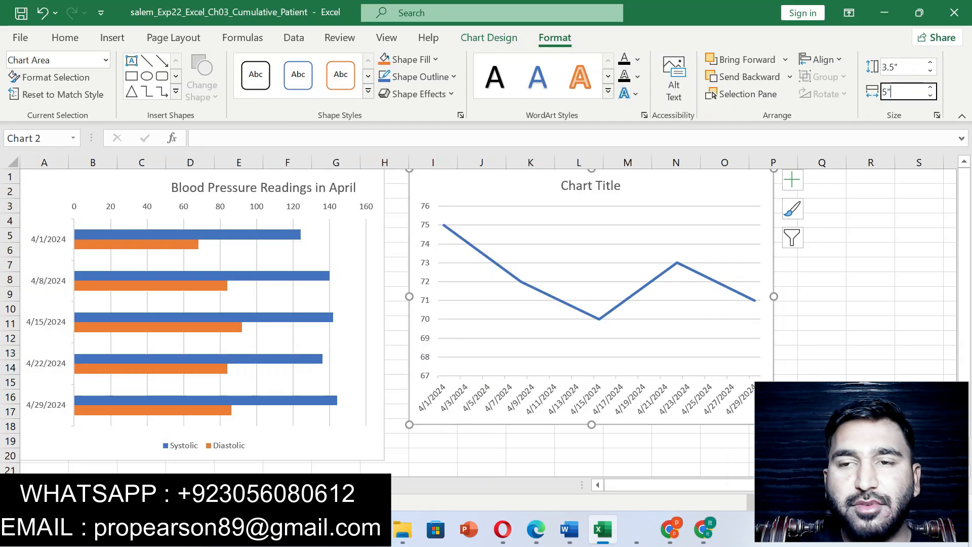
{"action": "key", "text": "Return"}
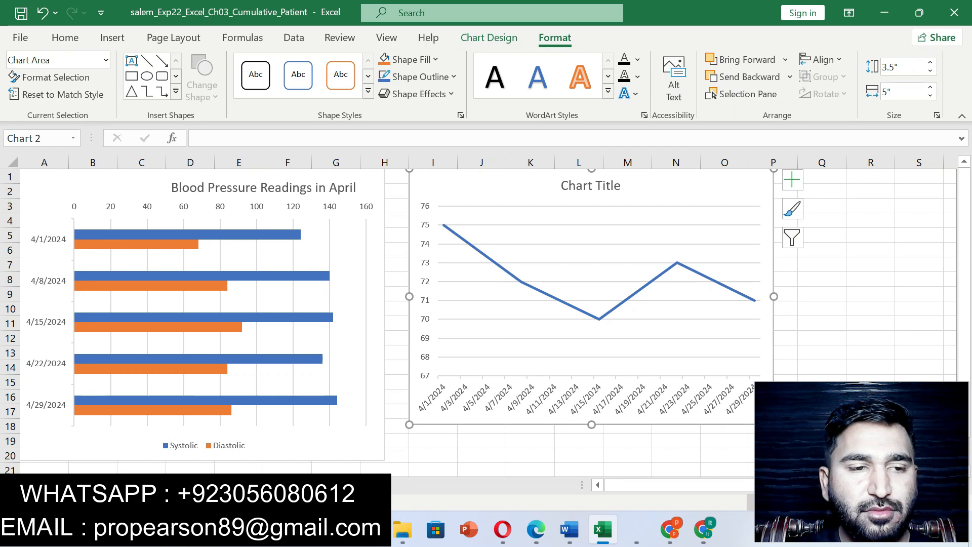
- Switch to Word, undo the step 9 highlight and highlight the step 10 instruction about the line chart title in yellow
{"action": "left_click", "coordinate": [569, 529]}
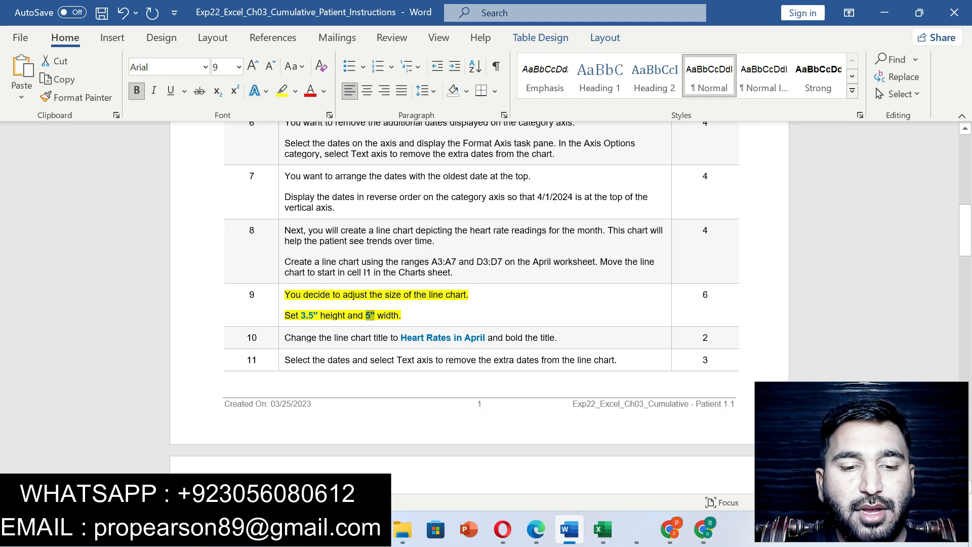
{"action": "key", "text": "ctrl+z"}
{"action": "left_click_drag", "start_coordinate": [284, 337], "coordinate": [556, 338]}
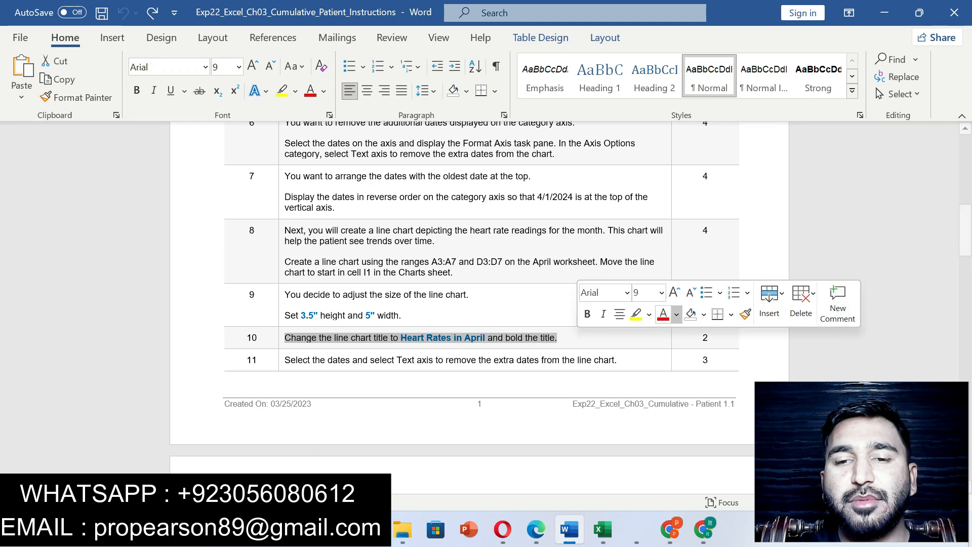
{"action": "left_click", "coordinate": [636, 315]}
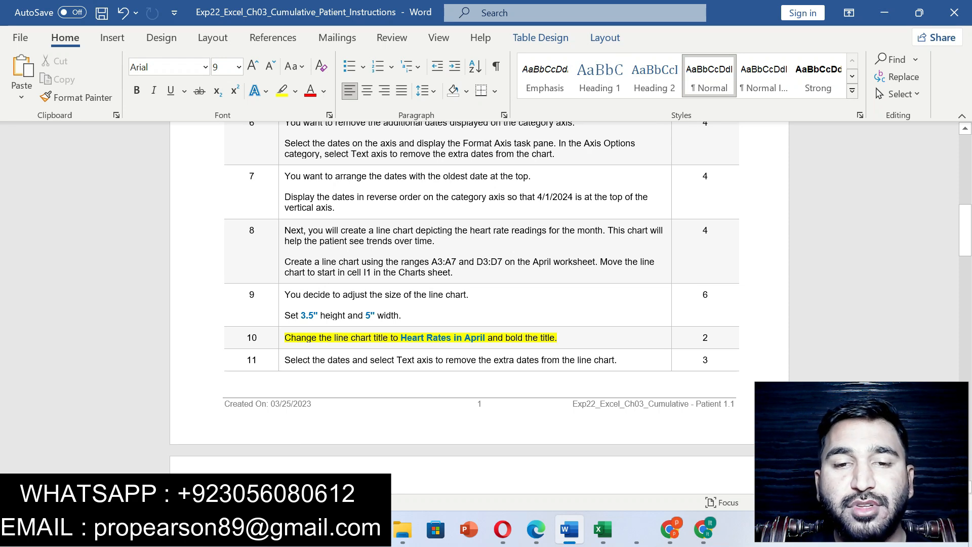
- Copy the title from step 10, set the line chart's title in Excel to Heart Rates in April and make it bold
{"action": "left_click_drag", "start_coordinate": [401, 337], "coordinate": [487, 337]}
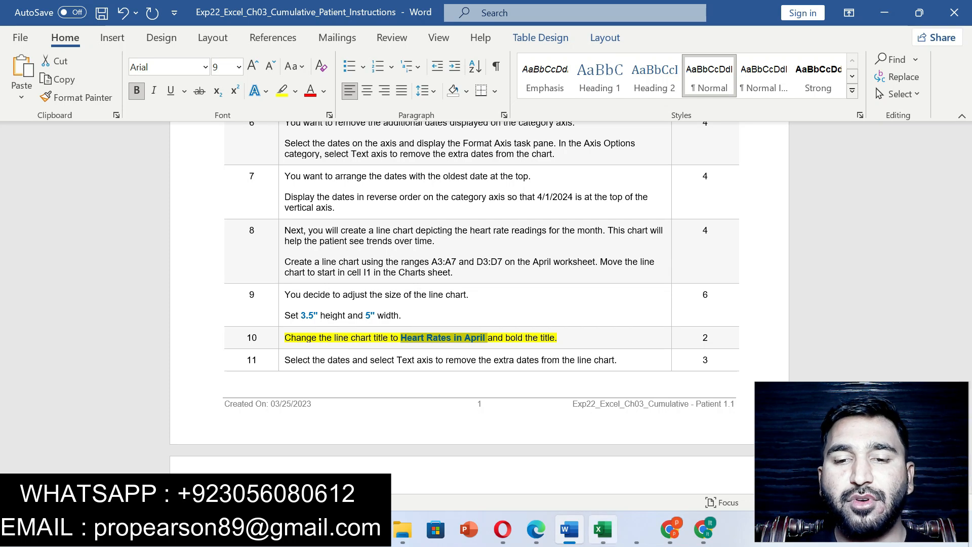
{"action": "key", "text": "alt+Tab"}
{"action": "left_click", "coordinate": [590, 186]}
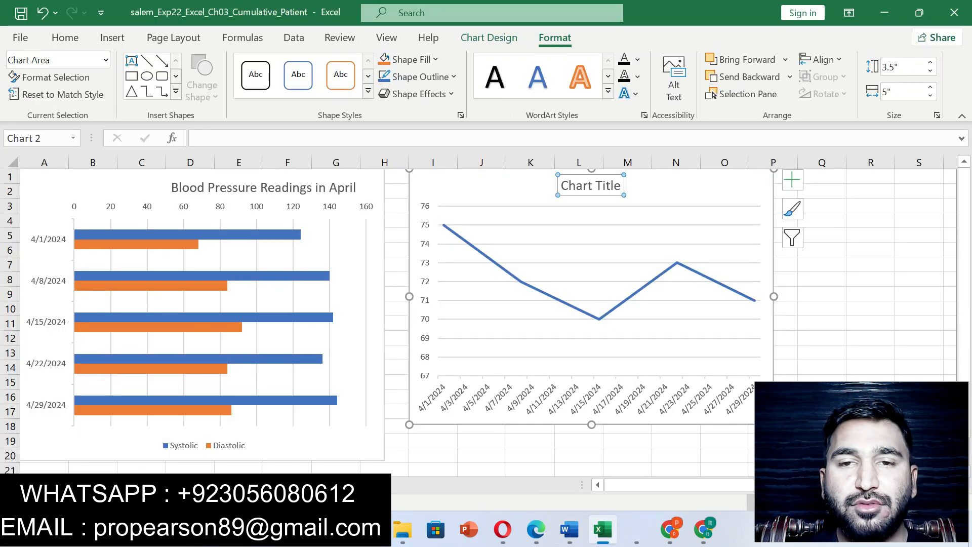
{"action": "left_click", "coordinate": [552, 138]}
{"action": "key", "text": "ctrl+v"}
{"action": "key", "text": "Return"}
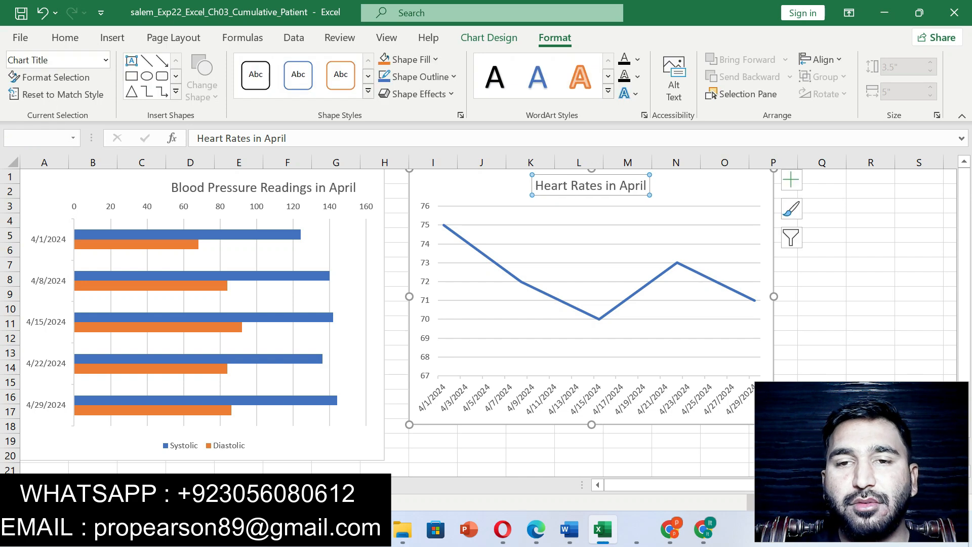
{"action": "left_click", "coordinate": [65, 37]}
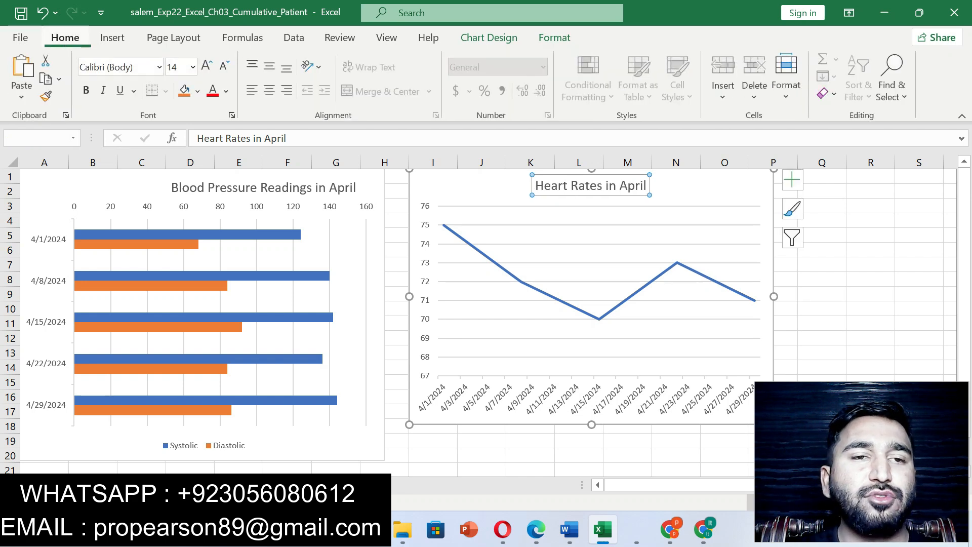
{"action": "left_click", "coordinate": [85, 90]}
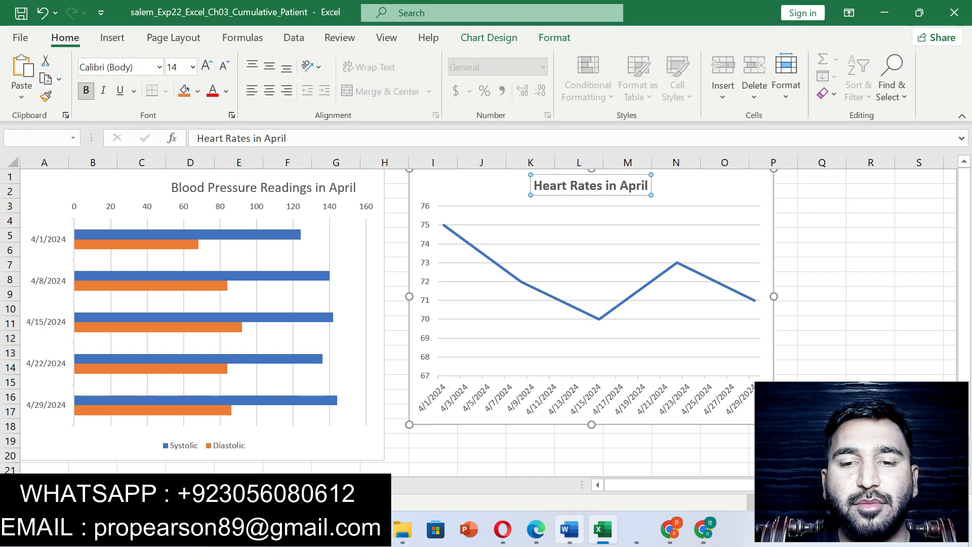
- Switch to Word and highlight the step 11 instruction about the Text axis in yellow
{"action": "left_click", "coordinate": [569, 529]}
{"action": "left_click_drag", "start_coordinate": [285, 359], "coordinate": [617, 360]}
{"action": "left_click", "coordinate": [698, 338]}
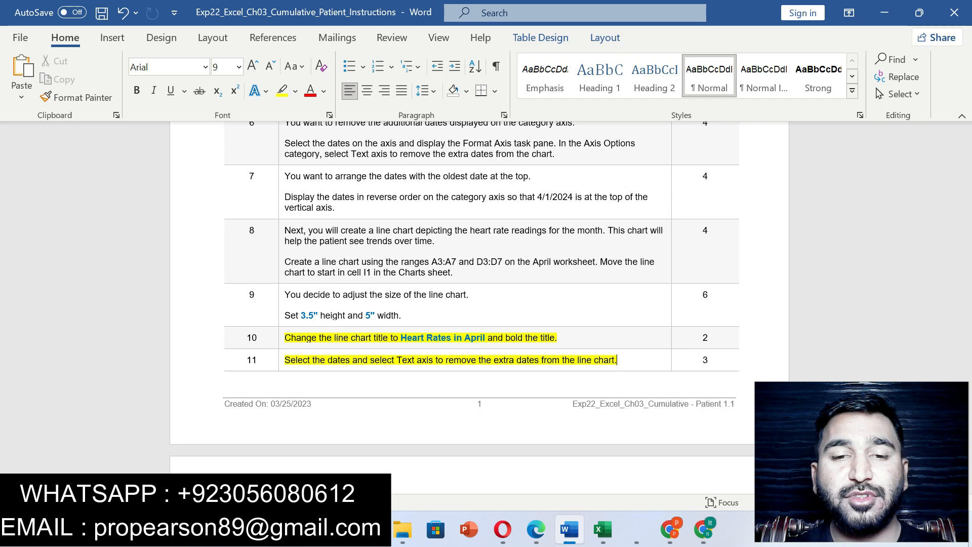
- Set the axis type of the line chart's date axis in Excel to Text axis and close the axis formatting options
{"action": "left_click", "coordinate": [603, 529]}
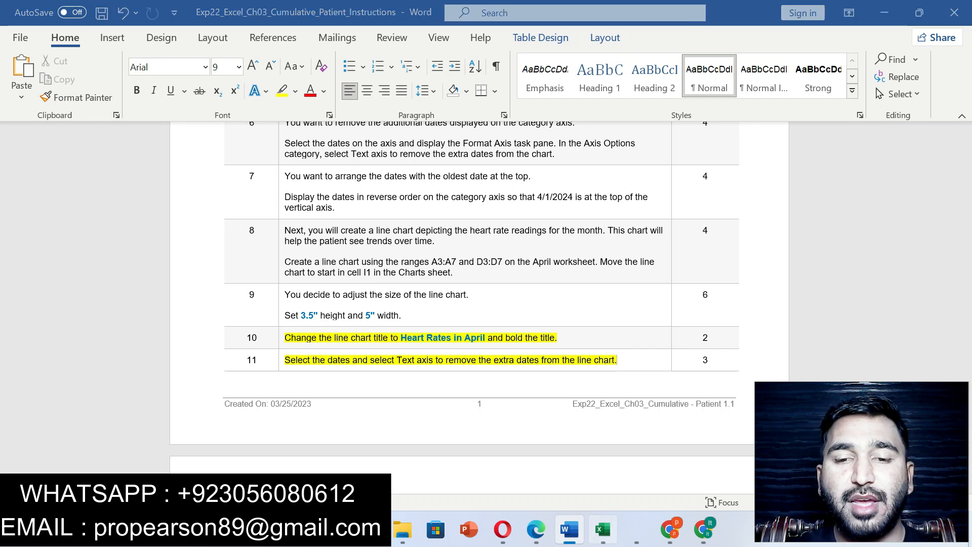
{"action": "right_click", "coordinate": [510, 409]}
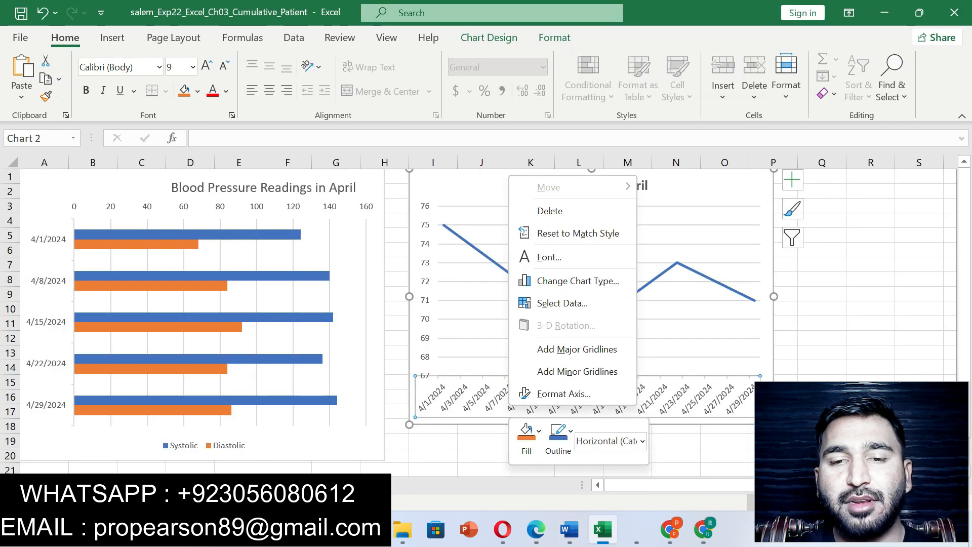
{"action": "left_click", "coordinate": [562, 393]}
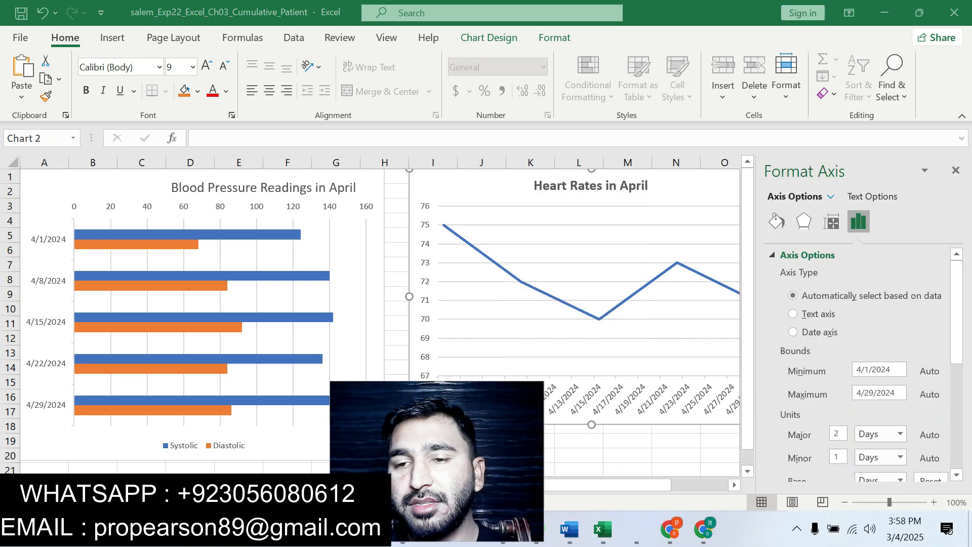
{"action": "left_click", "coordinate": [792, 314]}
{"action": "left_click", "coordinate": [955, 170]}
{"action": "left_click_drag", "start_coordinate": [437, 461], "coordinate": [850, 457]}
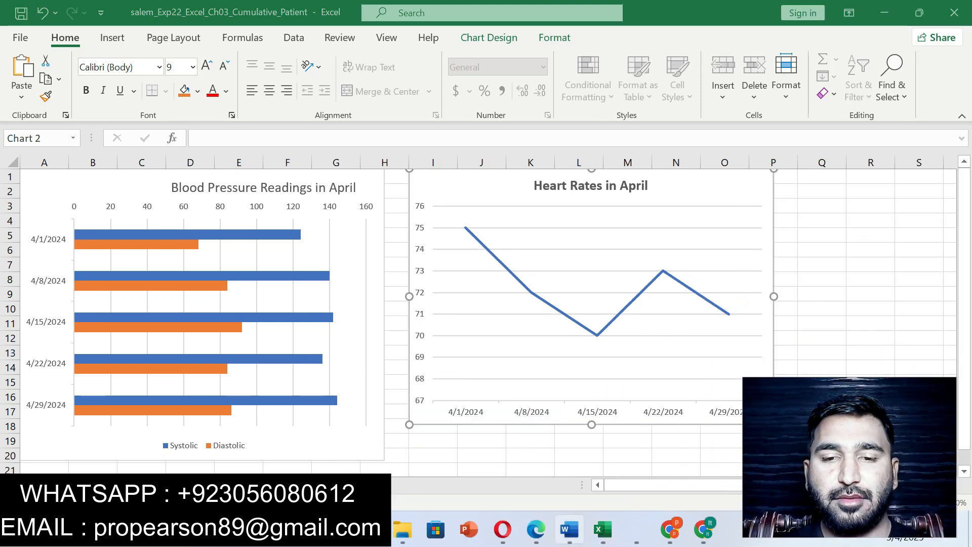
- Switch to Word and highlight the step 12 instruction about the axes' Black, Text 1 font color in yellow
{"action": "left_click", "coordinate": [569, 529]}
{"action": "left_click_drag", "start_coordinate": [966, 230], "coordinate": [965, 293]}
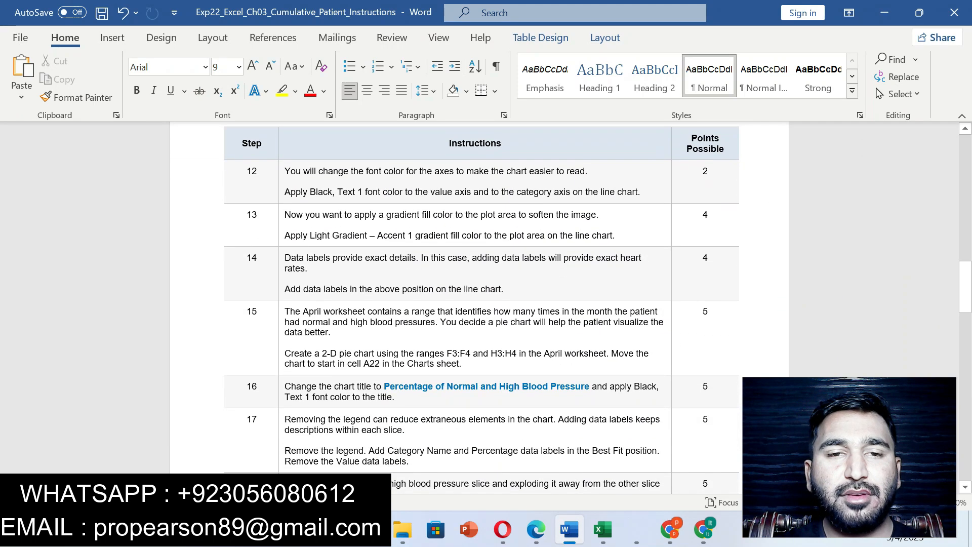
{"action": "left_click_drag", "start_coordinate": [285, 194], "coordinate": [638, 192]}
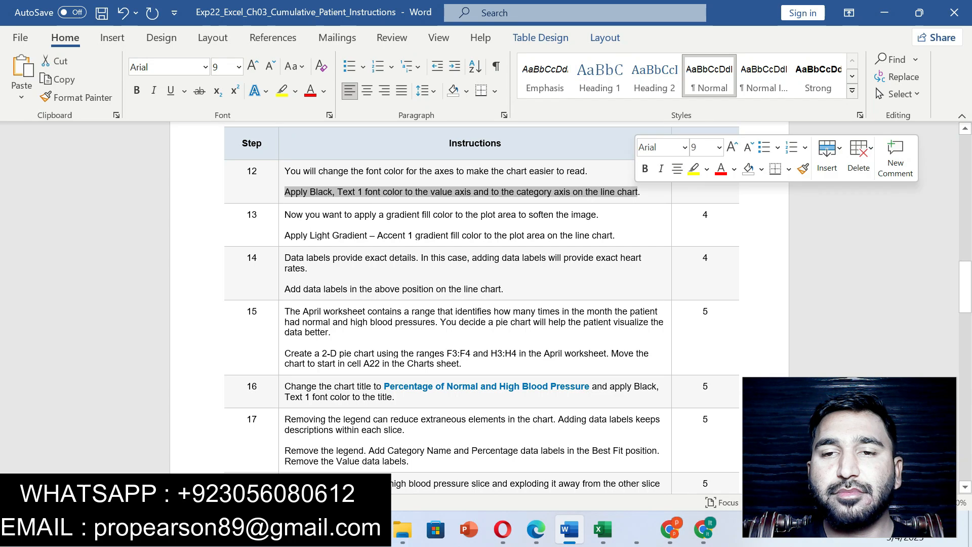
{"action": "left_click", "coordinate": [694, 169]}
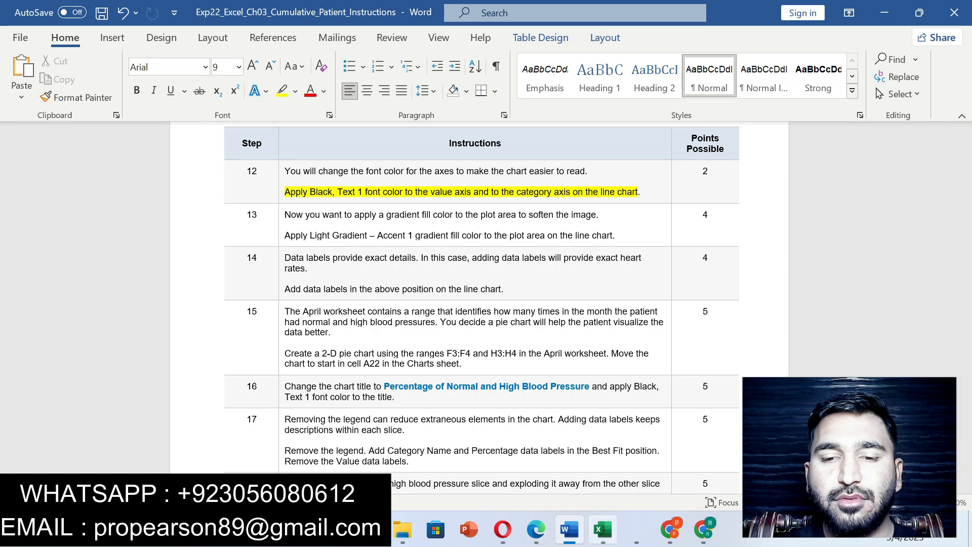
- Recheck the font color in step 12 and apply Black, Text 1 to the value axis of the line chart in Excel
{"action": "left_click", "coordinate": [602, 529]}
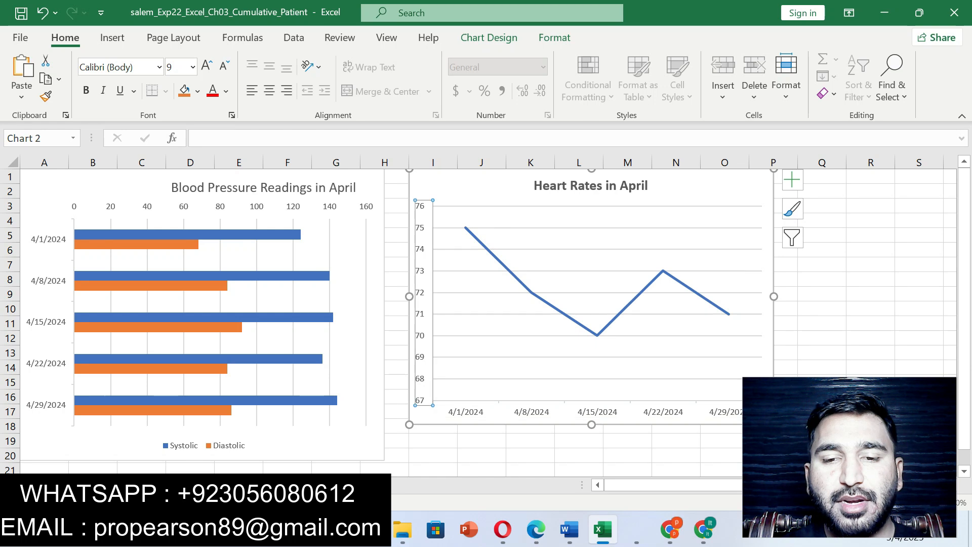
{"action": "left_click", "coordinate": [569, 529]}
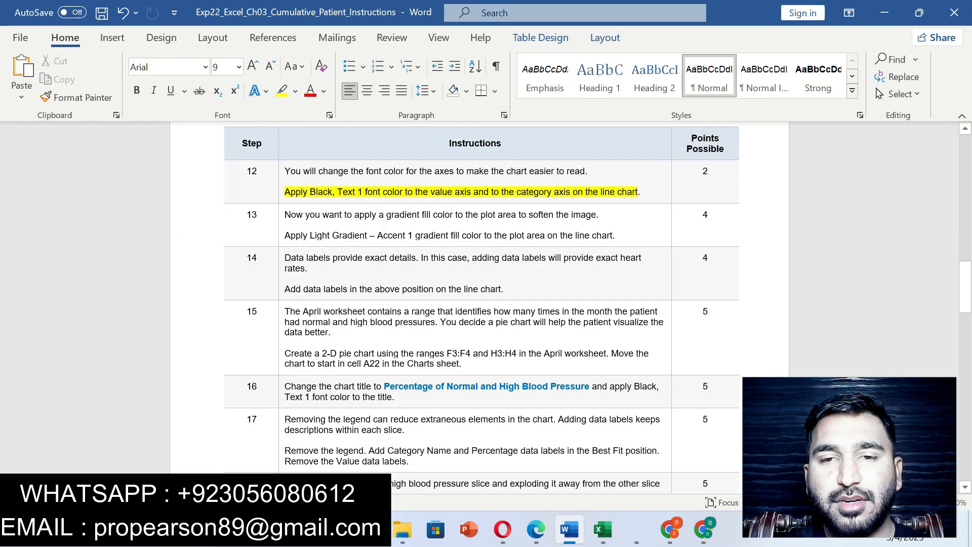
{"action": "left_click", "coordinate": [602, 529]}
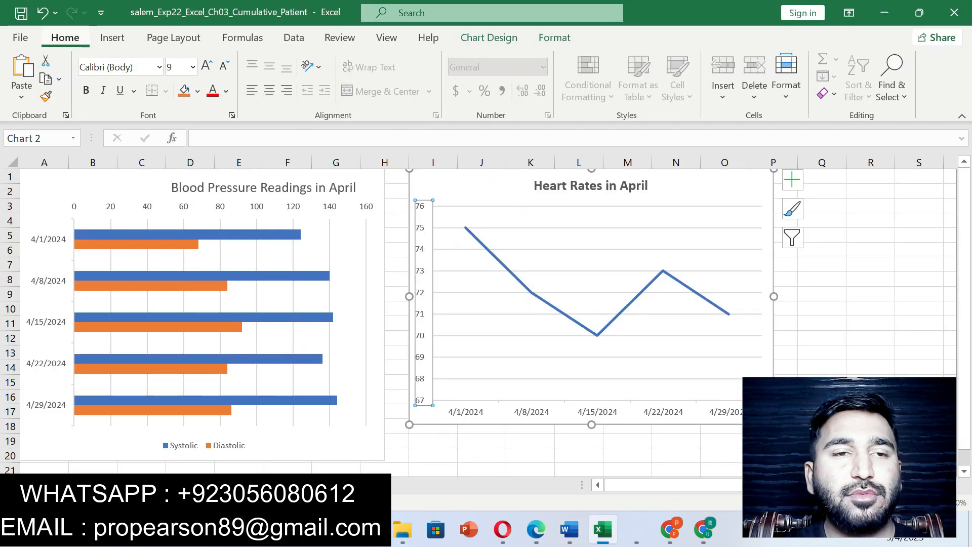
{"action": "left_click", "coordinate": [226, 91]}
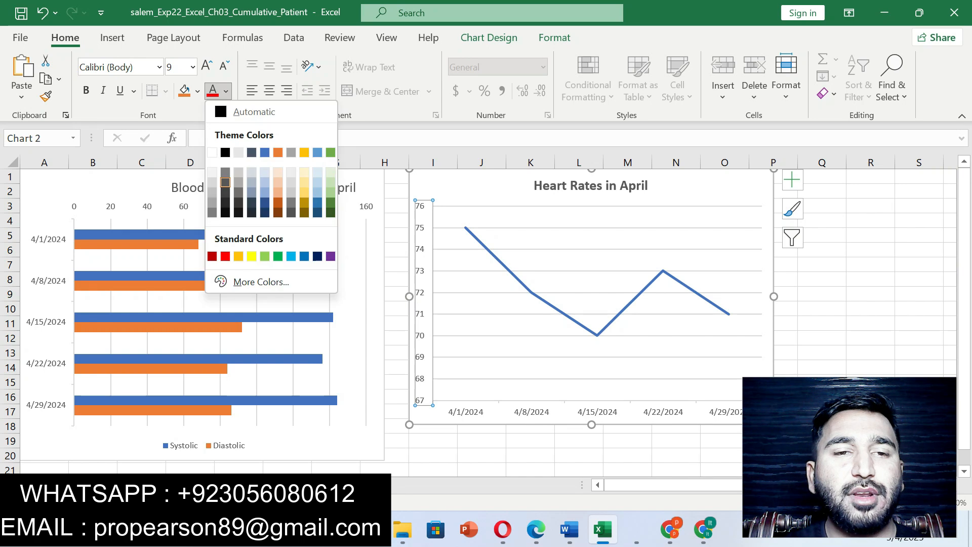
{"action": "left_click", "coordinate": [225, 182]}
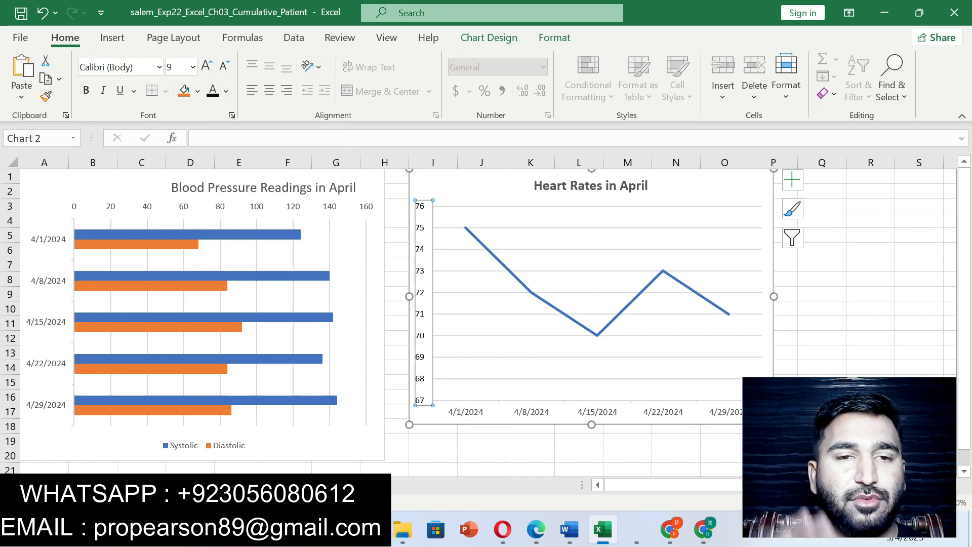
{"action": "left_click", "coordinate": [507, 420]}
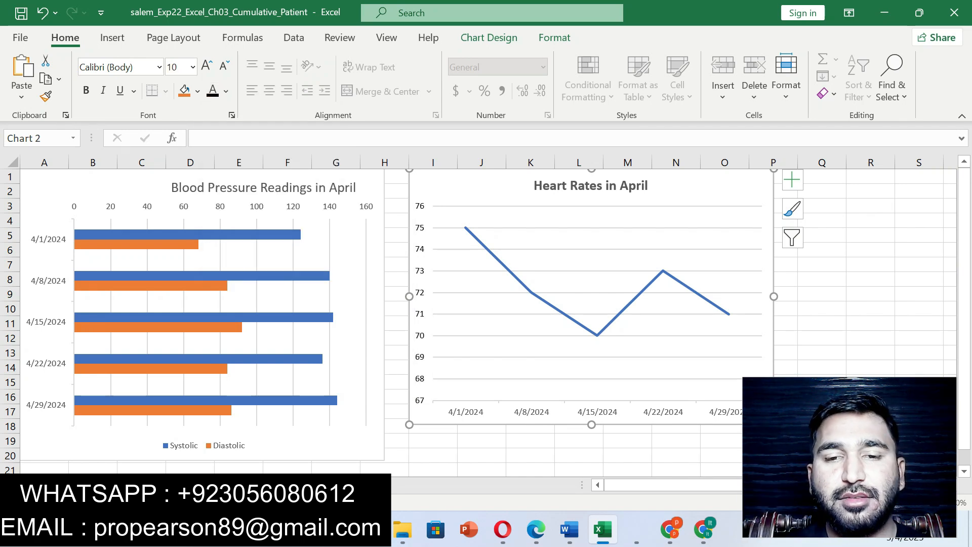
- Apply Black, Text 1 font color to the category axis of the line chart and deselect the chart
{"action": "left_click", "coordinate": [508, 412]}
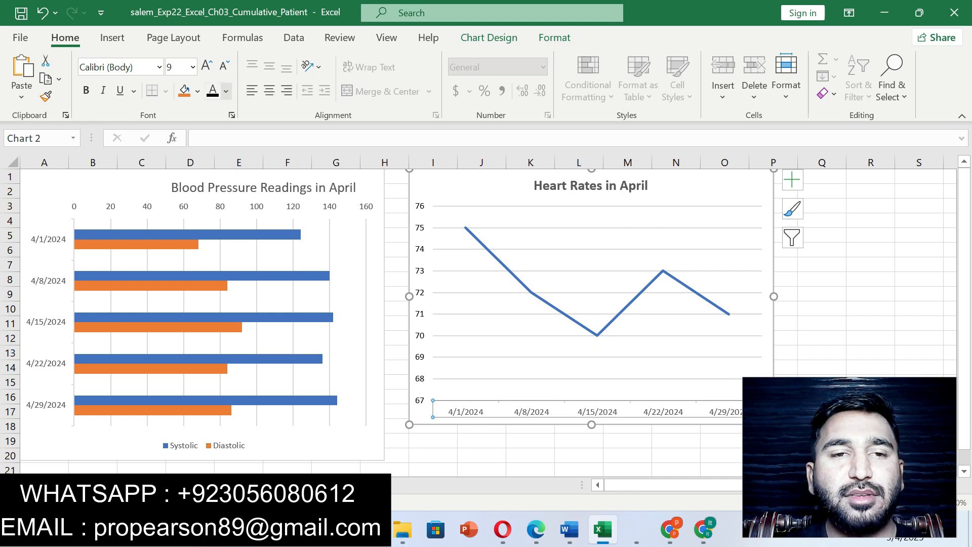
{"action": "left_click", "coordinate": [226, 91]}
{"action": "left_click", "coordinate": [225, 182]}
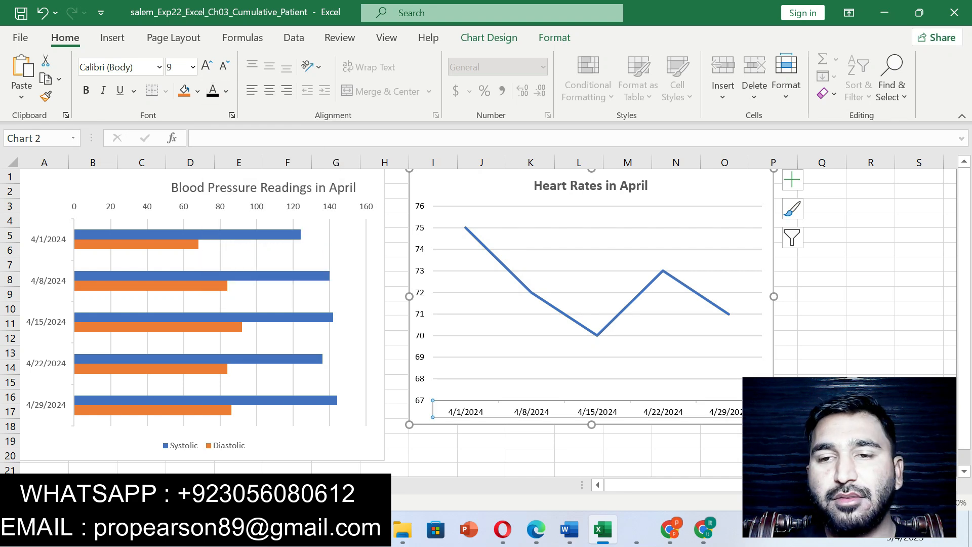
{"action": "left_click", "coordinate": [870, 264]}
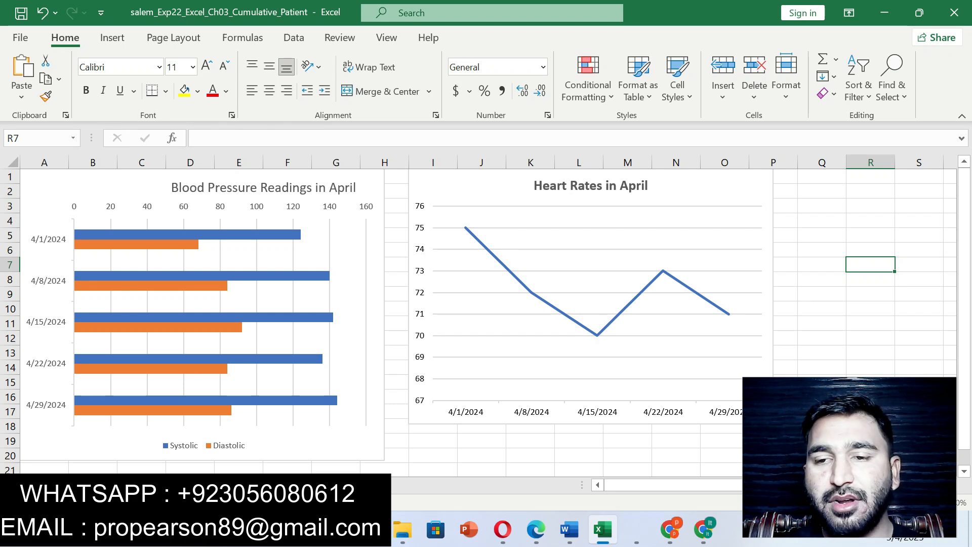
- Switch to Word, undo the step 12 highlight, and highlight the step 13 gradient fill instruction in yellow
{"action": "left_click", "coordinate": [569, 529]}
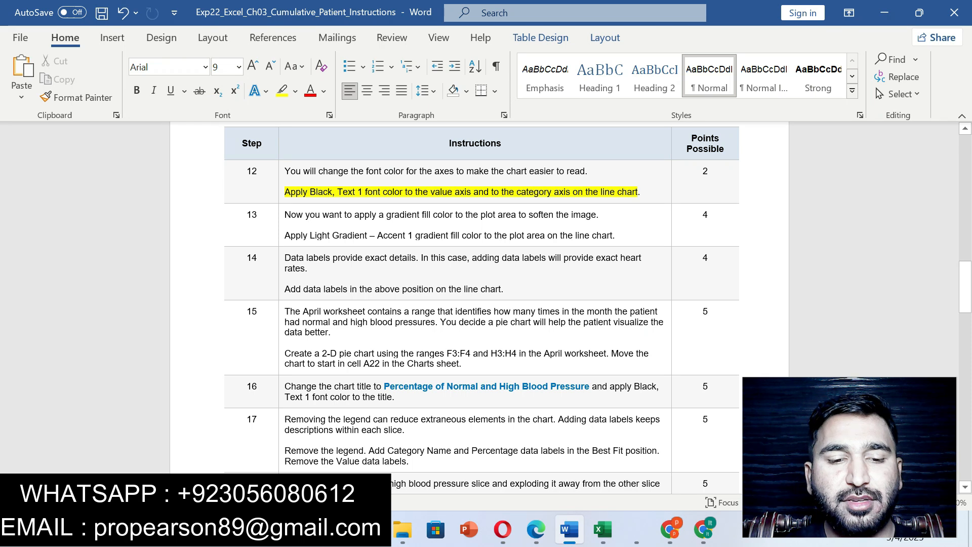
{"action": "key", "text": "ctrl+z"}
{"action": "key", "text": "ctrl+z"}
{"action": "double_click", "coordinate": [477, 356]}
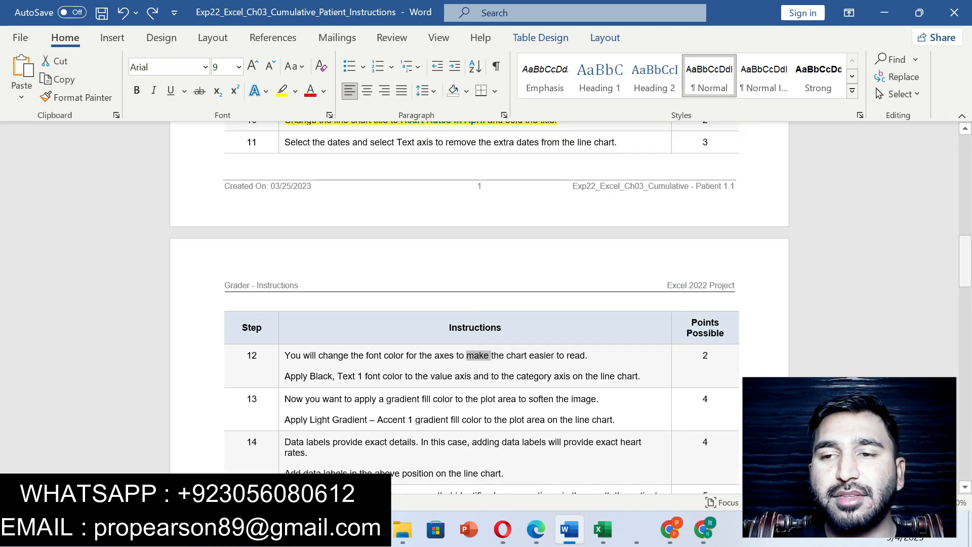
{"action": "scroll", "coordinate": [477, 356], "scroll_direction": "down", "scroll_amount": 4}
{"action": "left_click_drag", "start_coordinate": [284, 182], "coordinate": [615, 203]}
{"action": "left_click", "coordinate": [714, 177]}
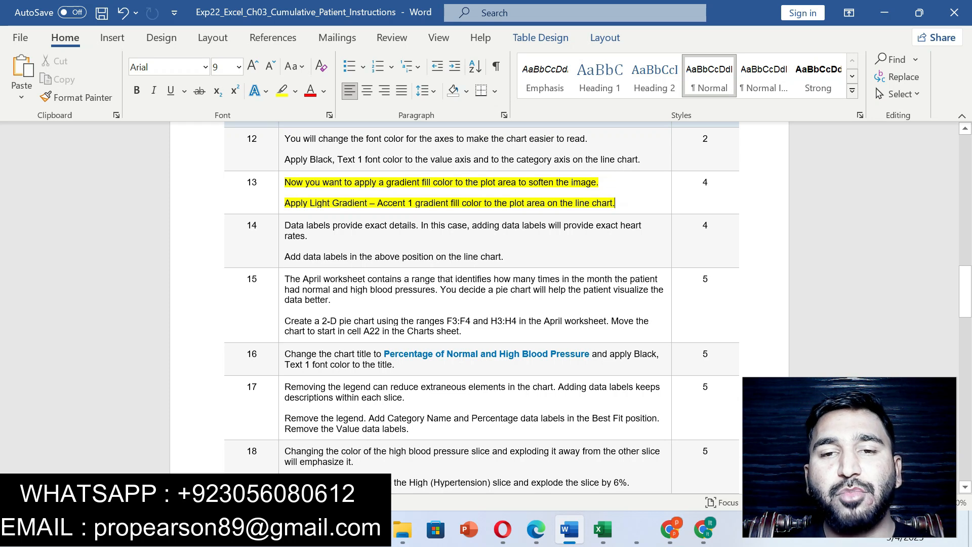
- Set the line chart's plot area to Gradient fill in Excel, and recheck the gradient name in step 13 in Word
{"action": "left_click", "coordinate": [602, 529]}
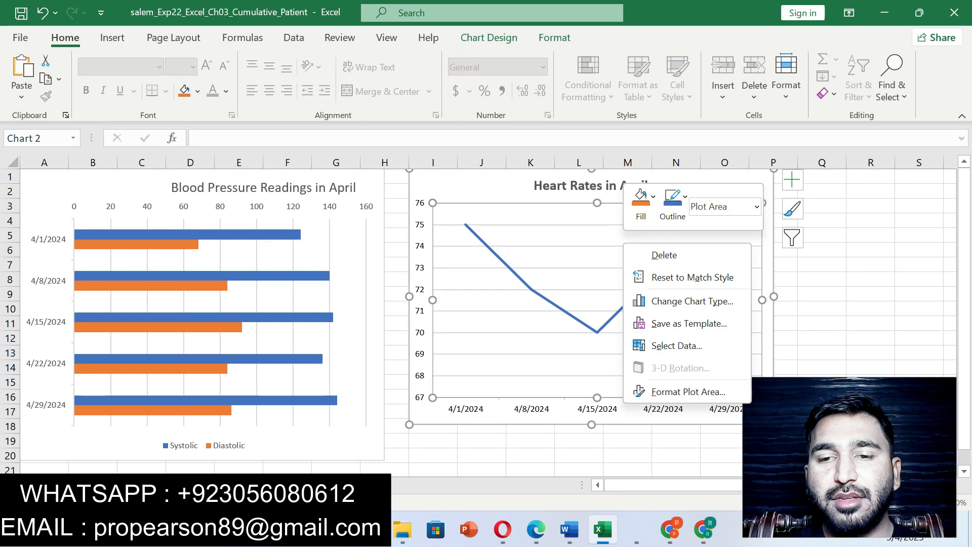
{"action": "left_click", "coordinate": [688, 391]}
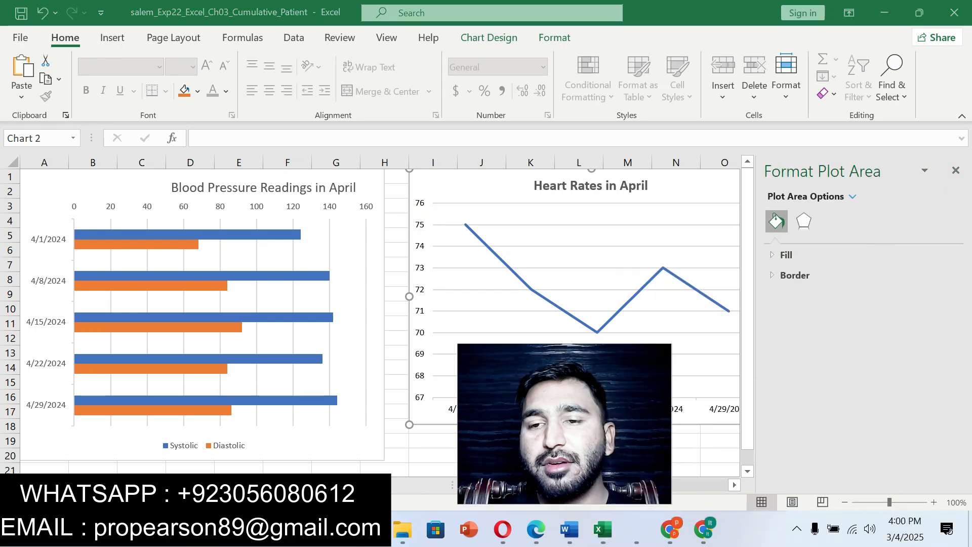
{"action": "left_click", "coordinate": [770, 252]}
{"action": "left_click", "coordinate": [785, 315]}
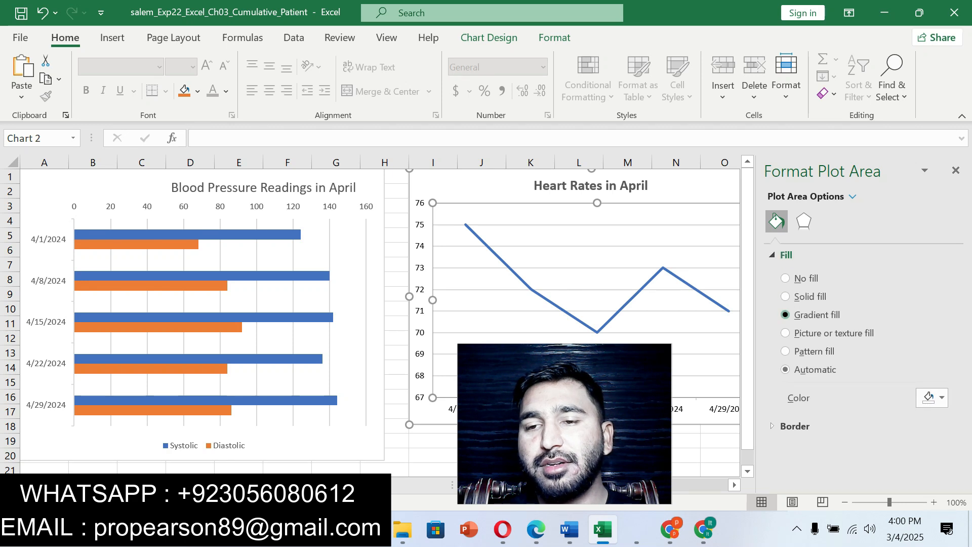
{"action": "left_click", "coordinate": [569, 529]}
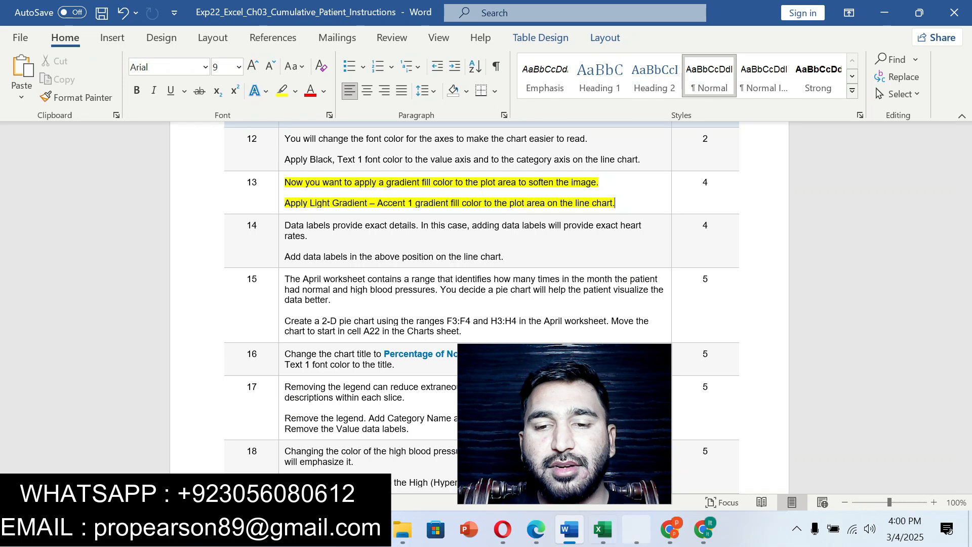
{"action": "left_click", "coordinate": [602, 529]}
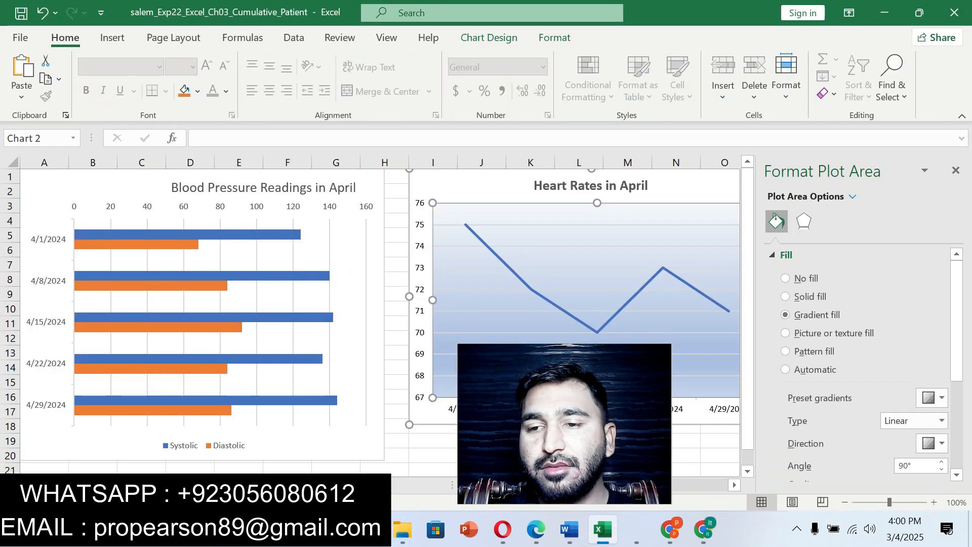
- Apply the Light Gradient - Accent 1 preset to the line chart's plot area and close the plot area formatting options
{"action": "left_click", "coordinate": [934, 397]}
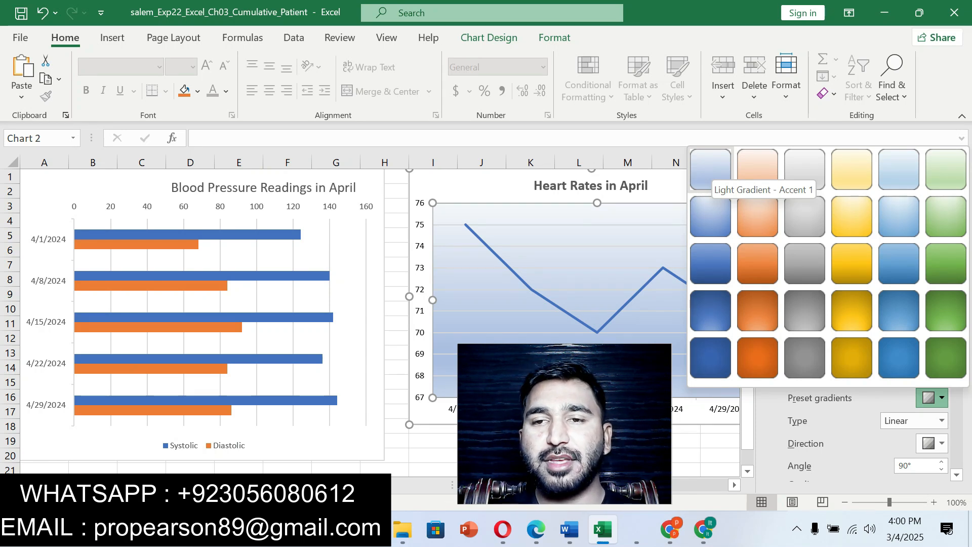
{"action": "left_click", "coordinate": [710, 169]}
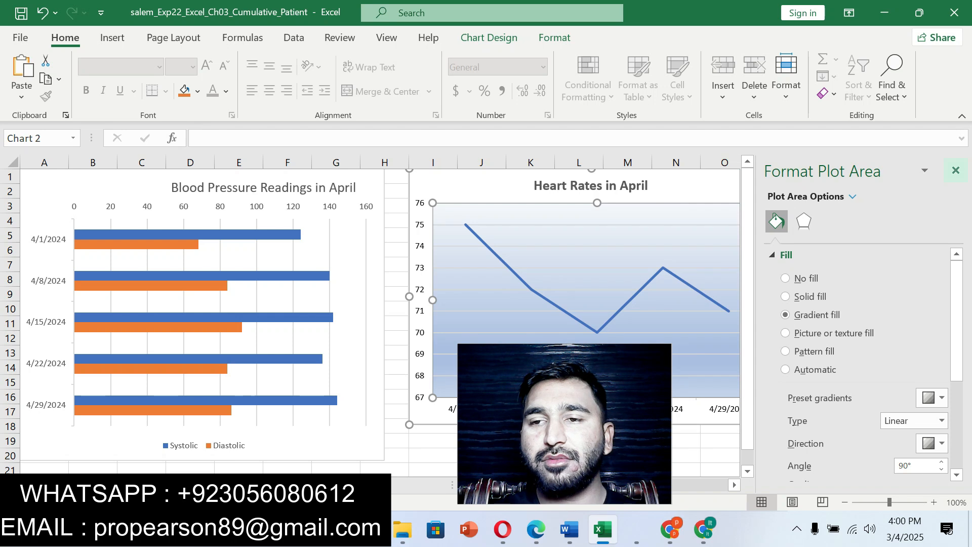
{"action": "left_click", "coordinate": [956, 171]}
{"action": "left_click_drag", "start_coordinate": [564, 424], "coordinate": [885, 469]}
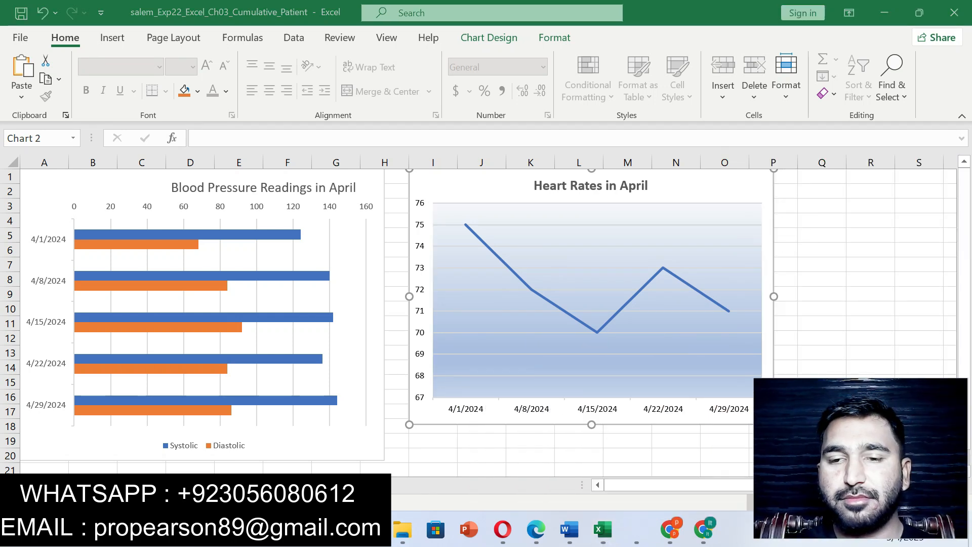
- Switch to Word, undo the step 13 highlight, and highlight the step 14 data labels instruction in yellow
{"action": "left_click", "coordinate": [569, 530]}
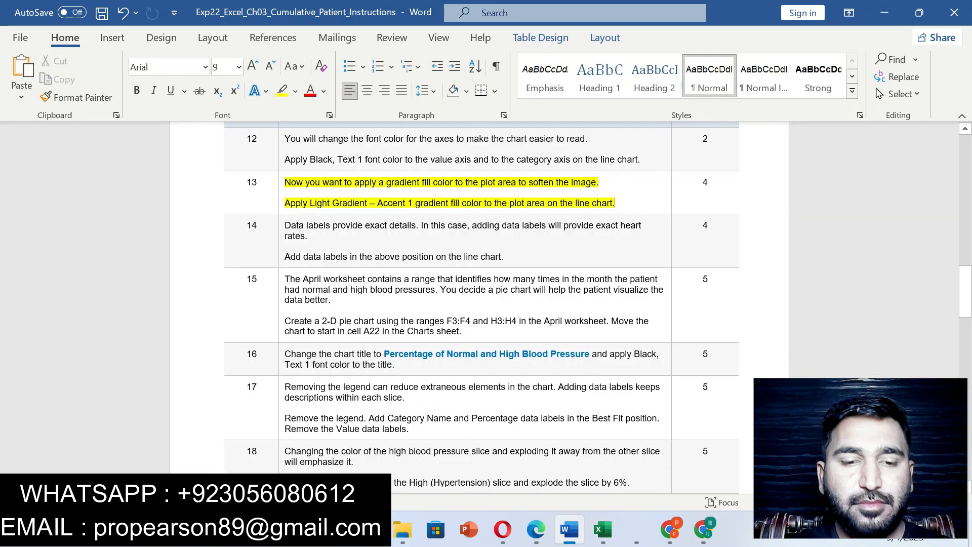
{"action": "key", "text": "ctrl+z"}
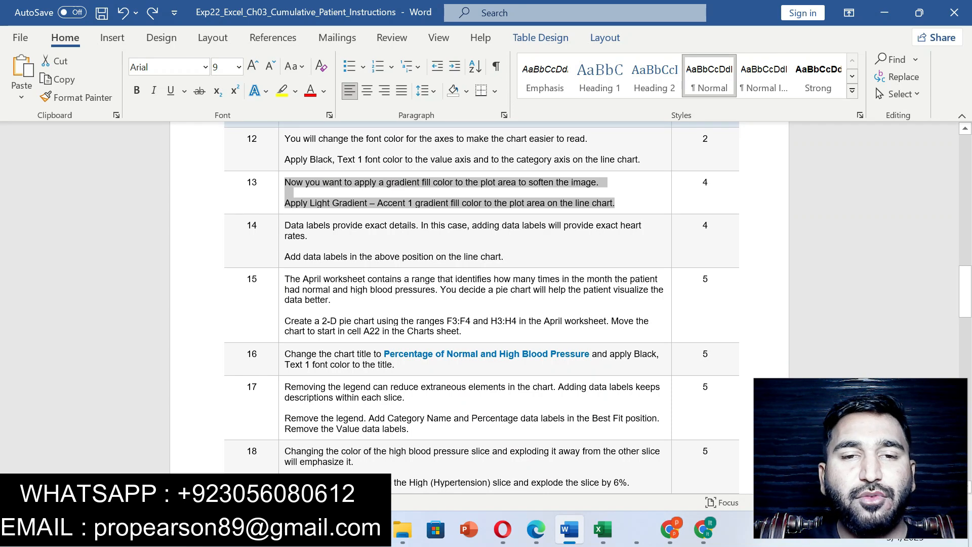
{"action": "left_click_drag", "start_coordinate": [285, 226], "coordinate": [505, 257]}
{"action": "left_click", "coordinate": [575, 232]}
{"action": "left_click", "coordinate": [567, 258]}
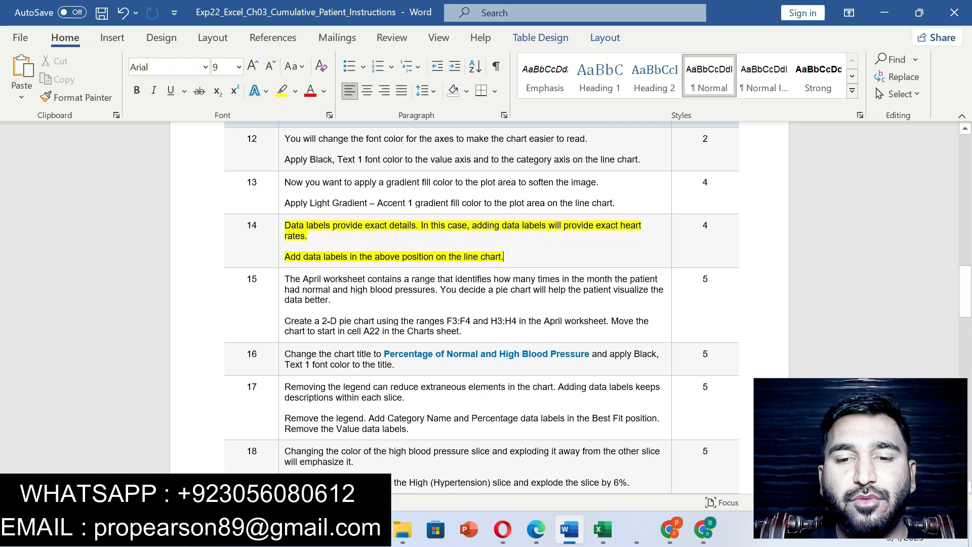
- Switch to Excel, add data labels to the line chart, and display the label position options
{"action": "left_click", "coordinate": [602, 529]}
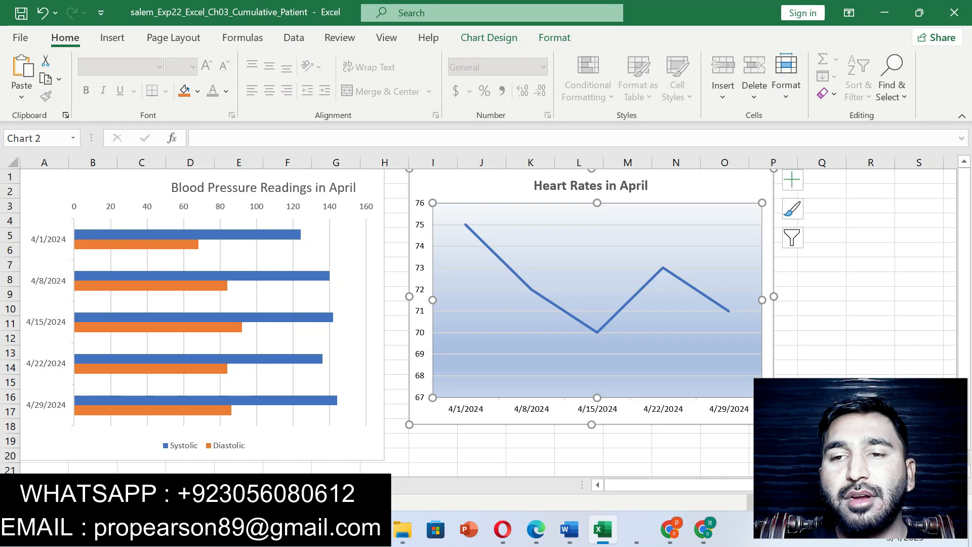
{"action": "left_click", "coordinate": [792, 180]}
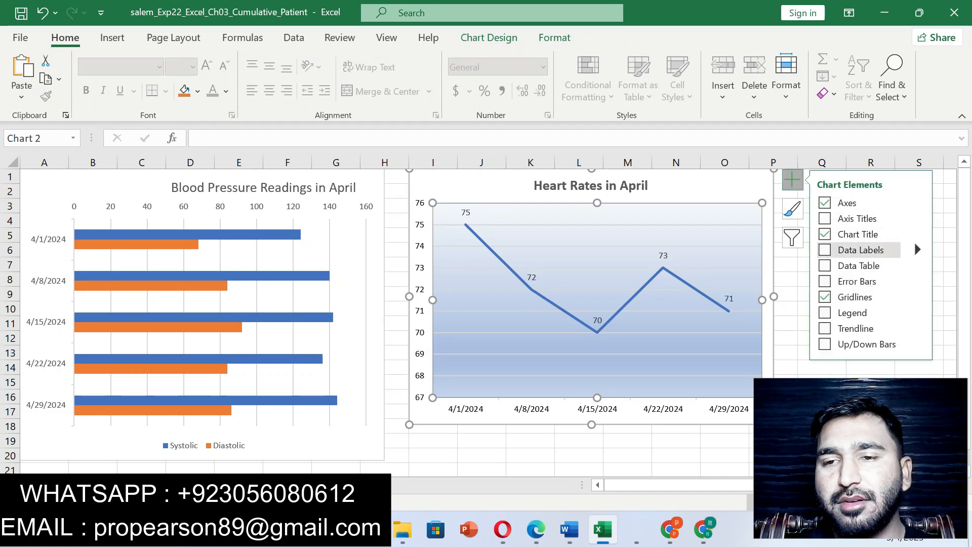
{"action": "left_click", "coordinate": [825, 250]}
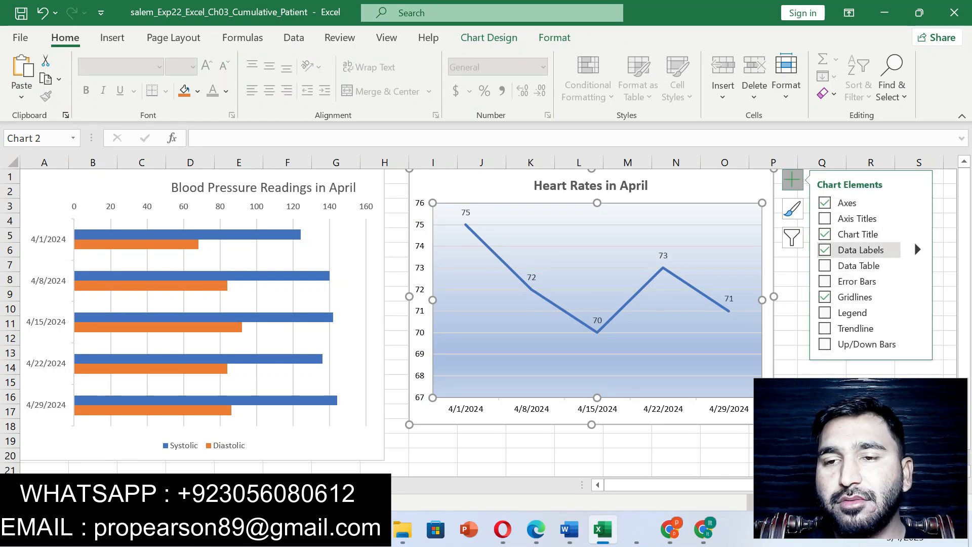
{"action": "left_click", "coordinate": [825, 250]}
{"action": "left_click", "coordinate": [824, 250]}
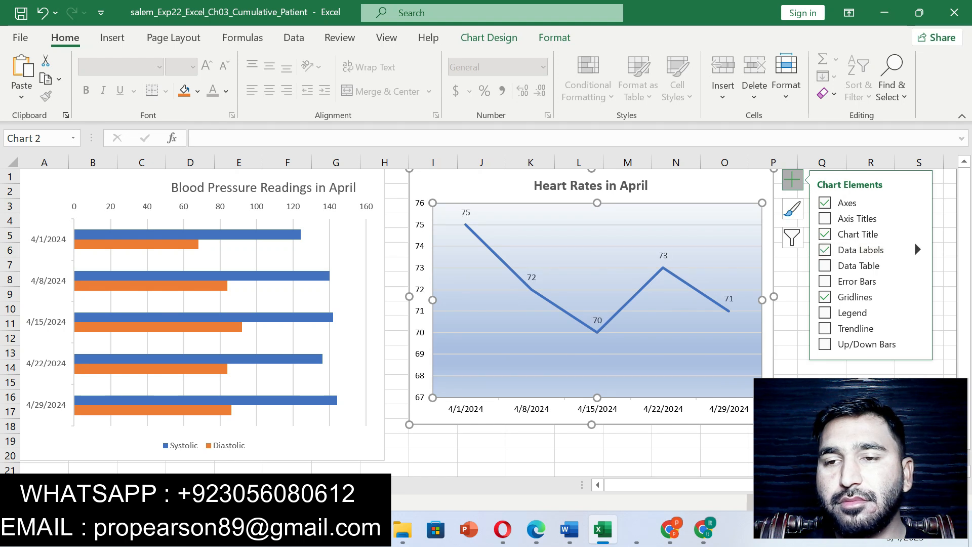
{"action": "left_click", "coordinate": [913, 241]}
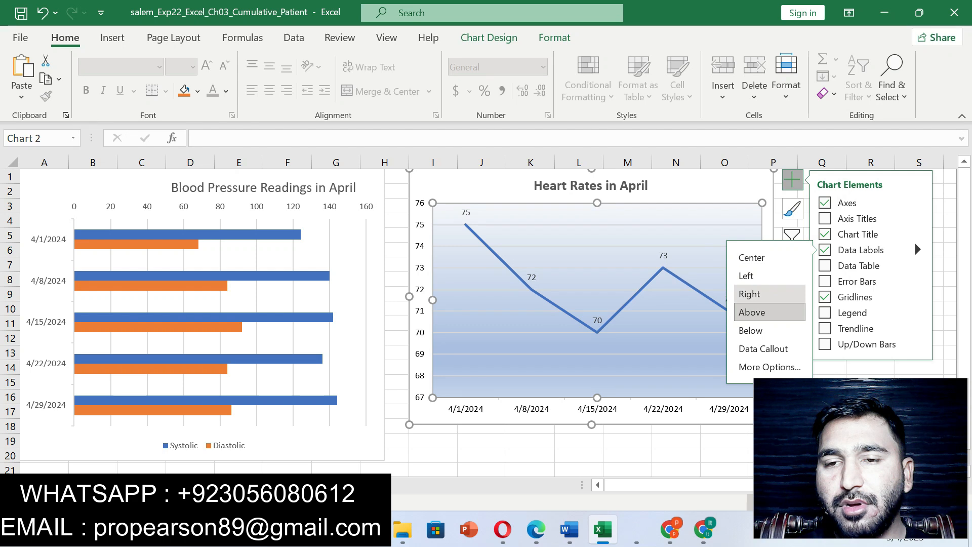
- Recheck the label position in step 14 in Word, check it against the line chart's data label options in Excel, and deselect the chart
{"action": "left_click", "coordinate": [569, 529]}
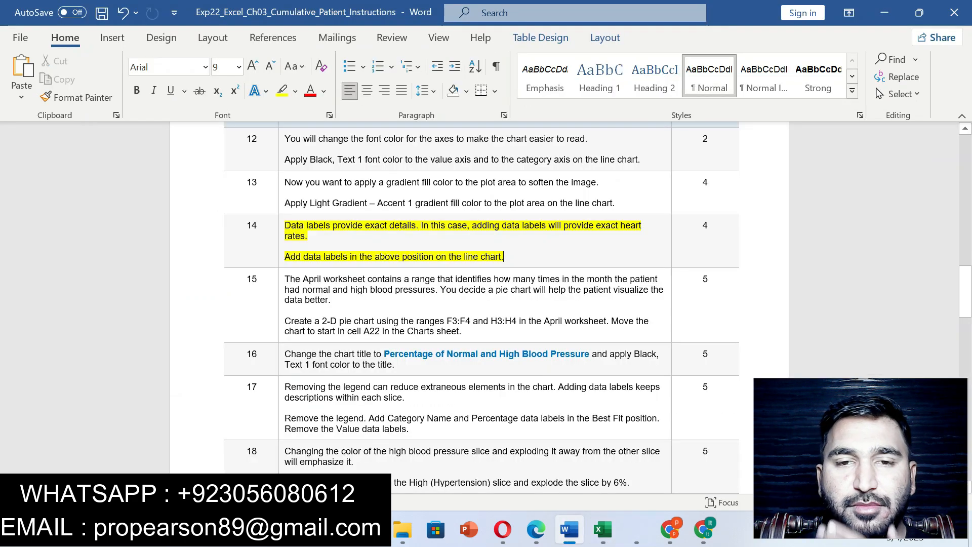
{"action": "left_click_drag", "start_coordinate": [324, 257], "coordinate": [503, 257]}
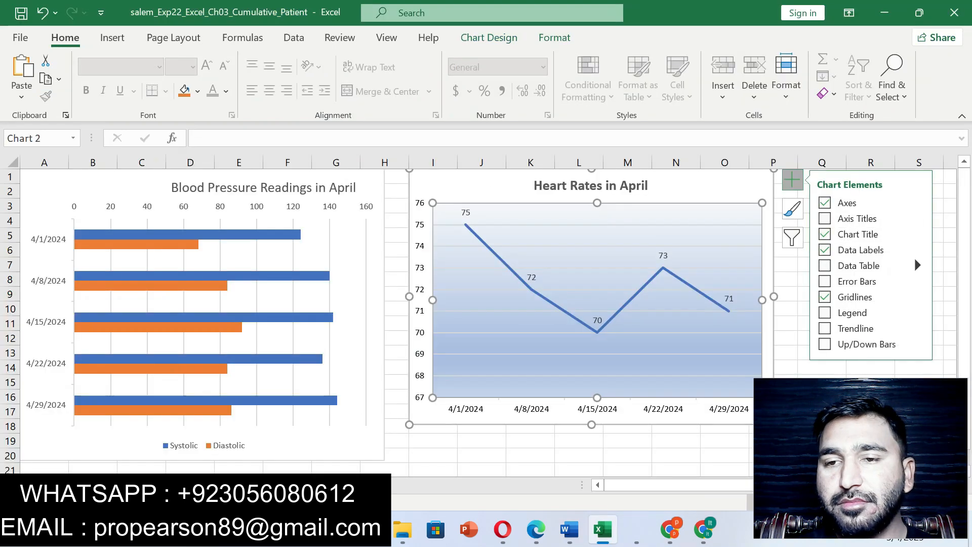
{"action": "left_click", "coordinate": [917, 249]}
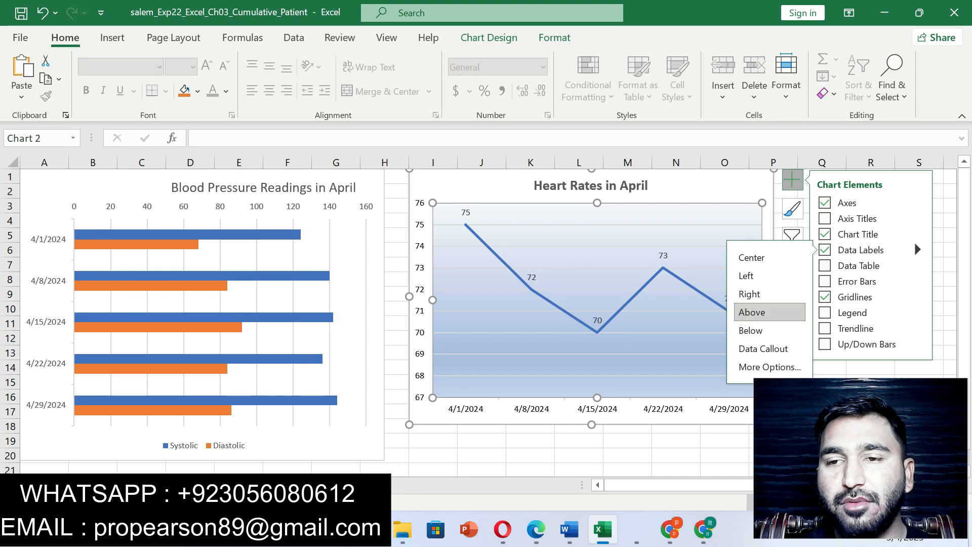
{"action": "left_click", "coordinate": [530, 455]}
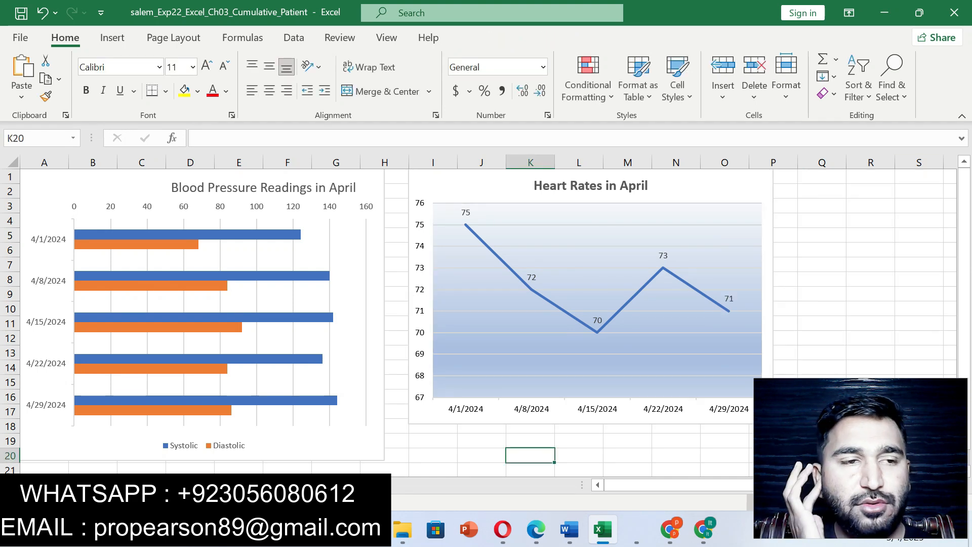
- Switch to Word and highlight the step 15 instruction about creating and moving the 2-D pie chart in yellow
{"action": "left_click", "coordinate": [569, 529]}
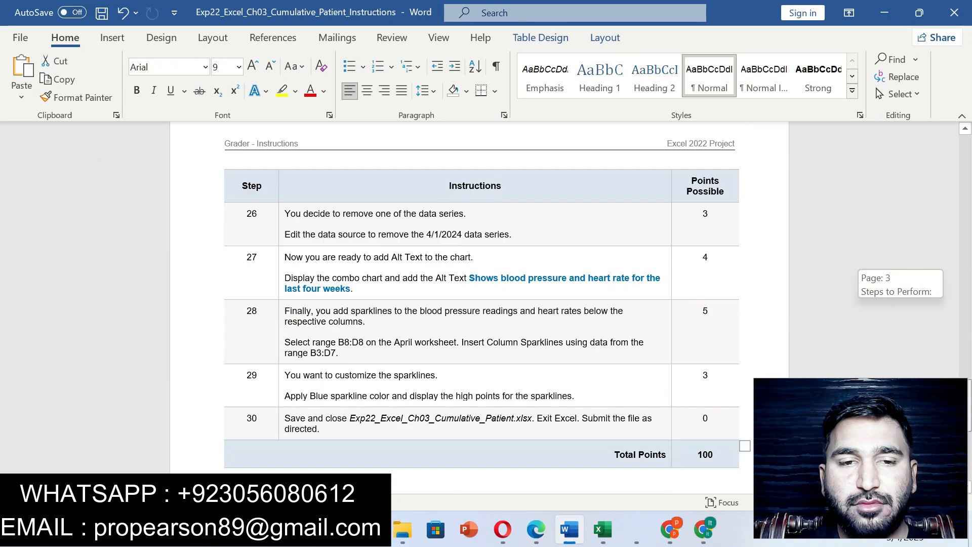
{"action": "scroll", "coordinate": [481, 304], "scroll_direction": "up", "scroll_amount": 10}
{"action": "scroll", "coordinate": [480, 304], "scroll_direction": "up", "scroll_amount": 2}
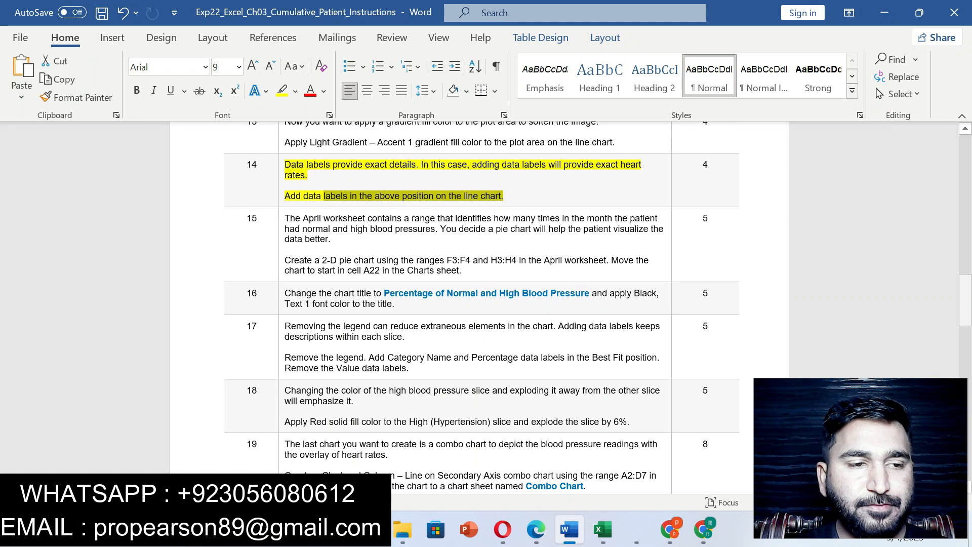
{"action": "left_click_drag", "start_coordinate": [285, 260], "coordinate": [492, 272]}
{"action": "left_click", "coordinate": [557, 244]}
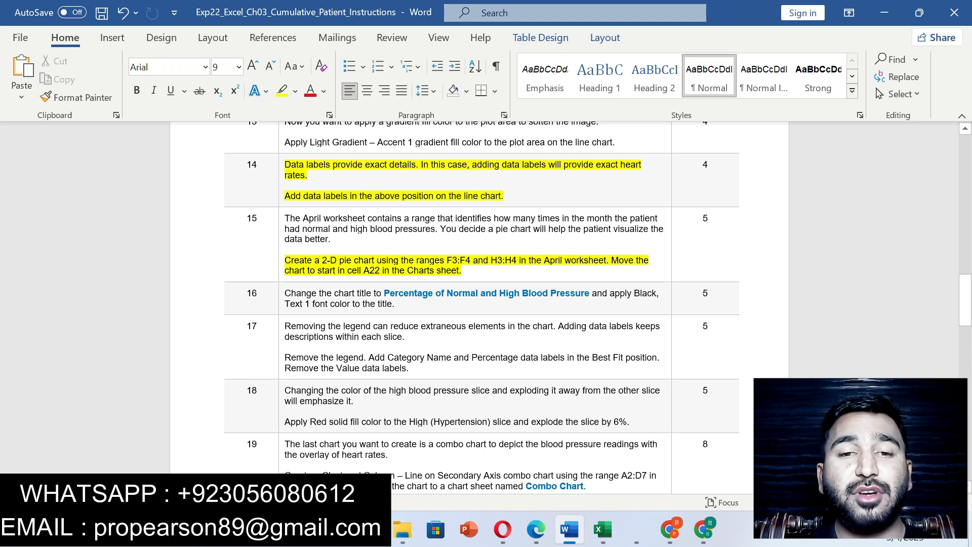
- Copy the range reference F3:F4 from step 15, select that range on the April worksheet in Excel, and recheck step 15 in Word
{"action": "left_click_drag", "start_coordinate": [447, 260], "coordinate": [473, 261]}
{"action": "key", "text": "ctrl+c"}
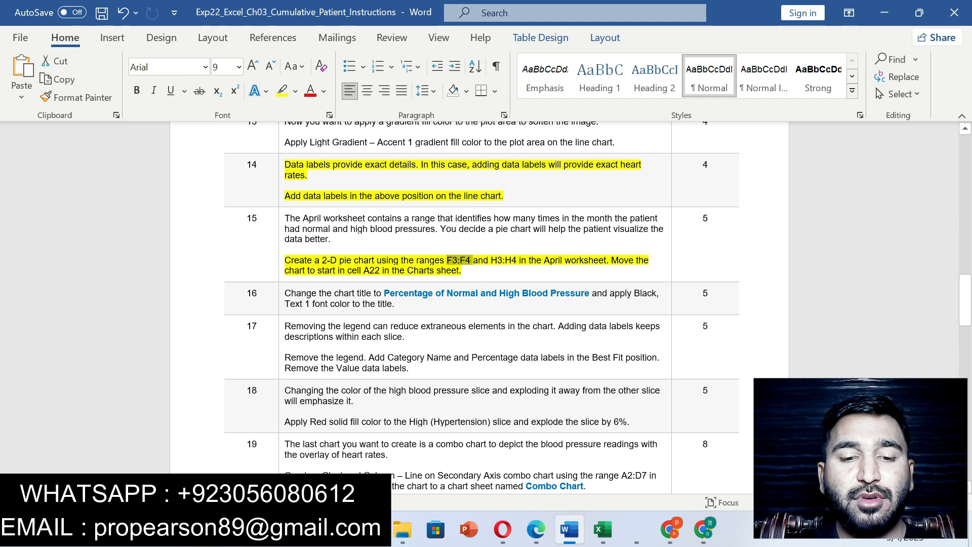
{"action": "left_click", "coordinate": [602, 530]}
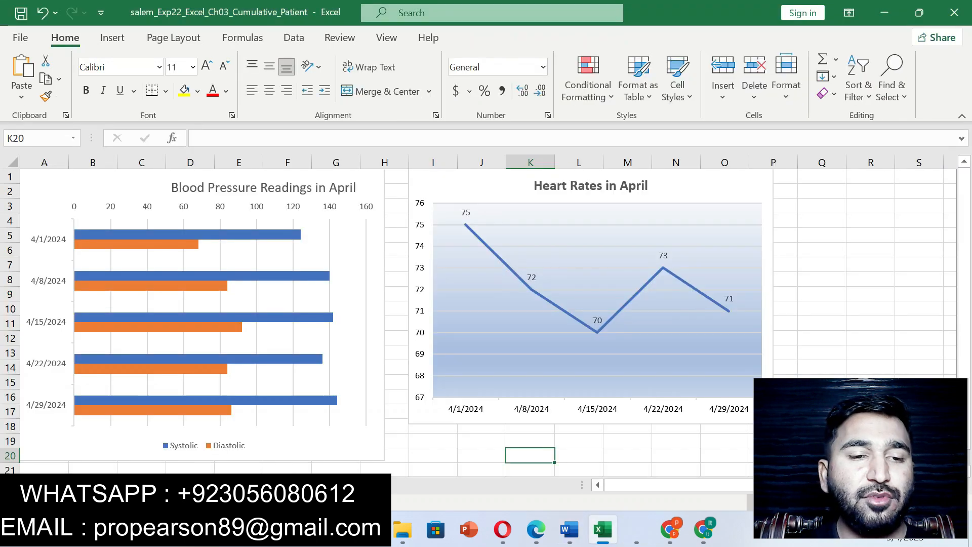
{"action": "left_click", "coordinate": [75, 485]}
{"action": "left_click", "coordinate": [31, 138]}
{"action": "key", "text": "ctrl+v"}
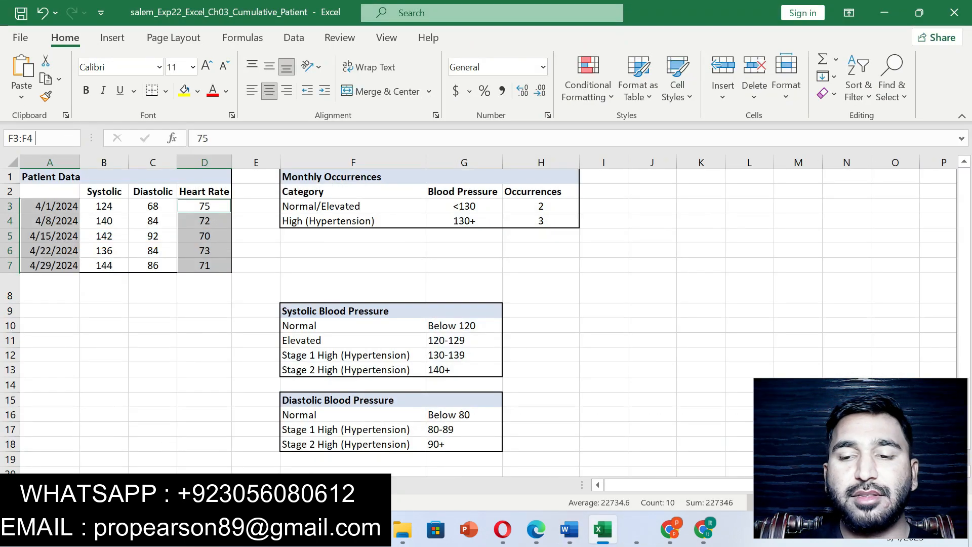
{"action": "key", "text": "Return"}
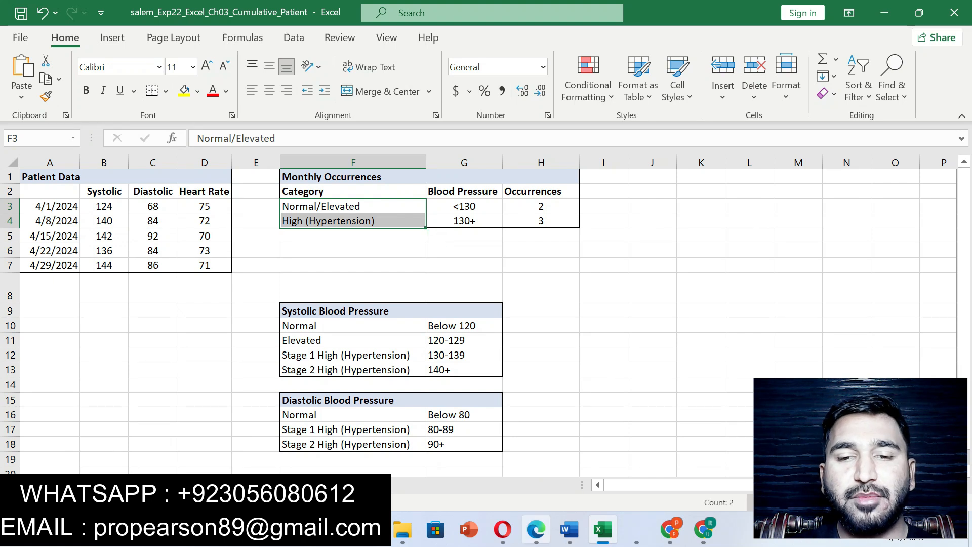
{"action": "left_click", "coordinate": [569, 529]}
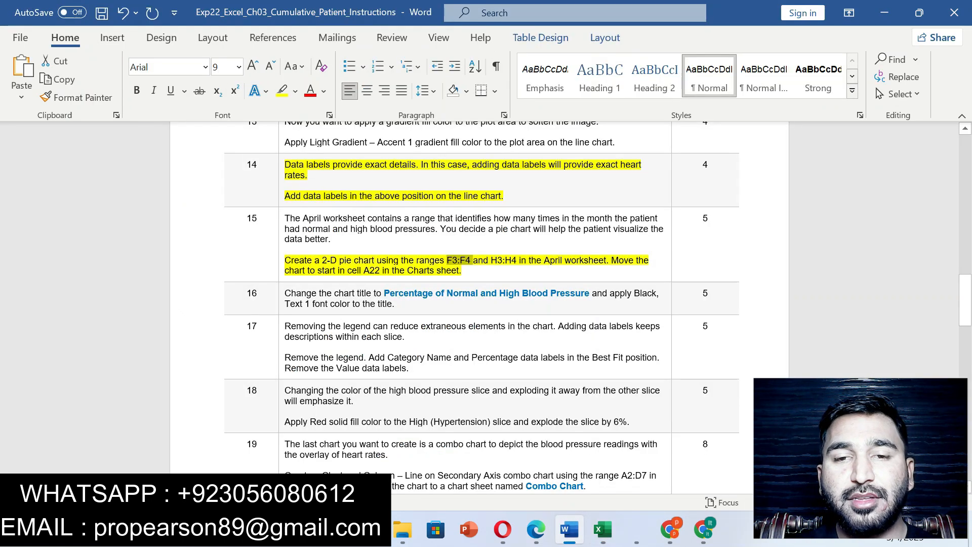
{"action": "left_click", "coordinate": [603, 529]}
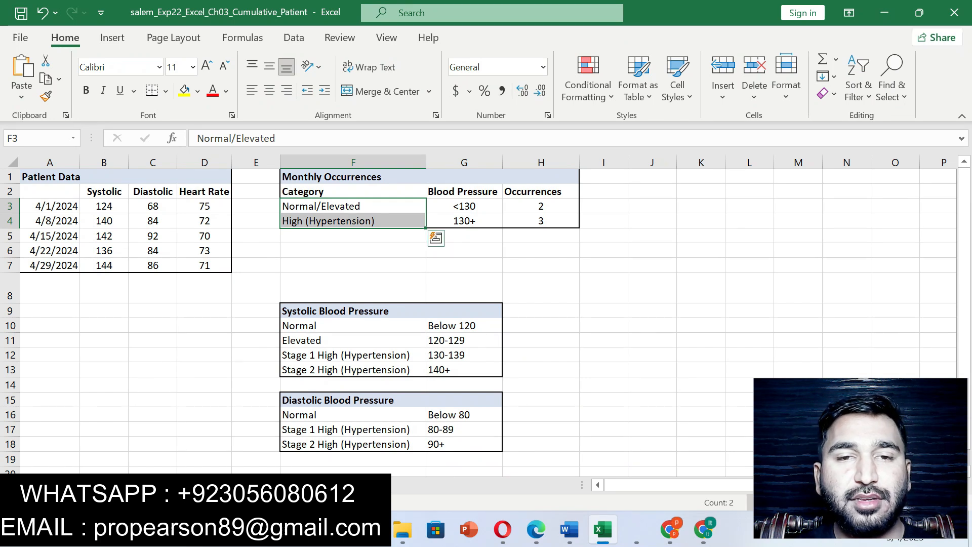
- Add H3:H4 to the F3:F4 selection and insert a 2-D pie chart in Excel, checking the chart type against step 15 in Word
{"action": "left_click", "coordinate": [540, 206], "text": "ctrl"}
{"action": "left_click_drag", "start_coordinate": [540, 206], "coordinate": [540, 221]}
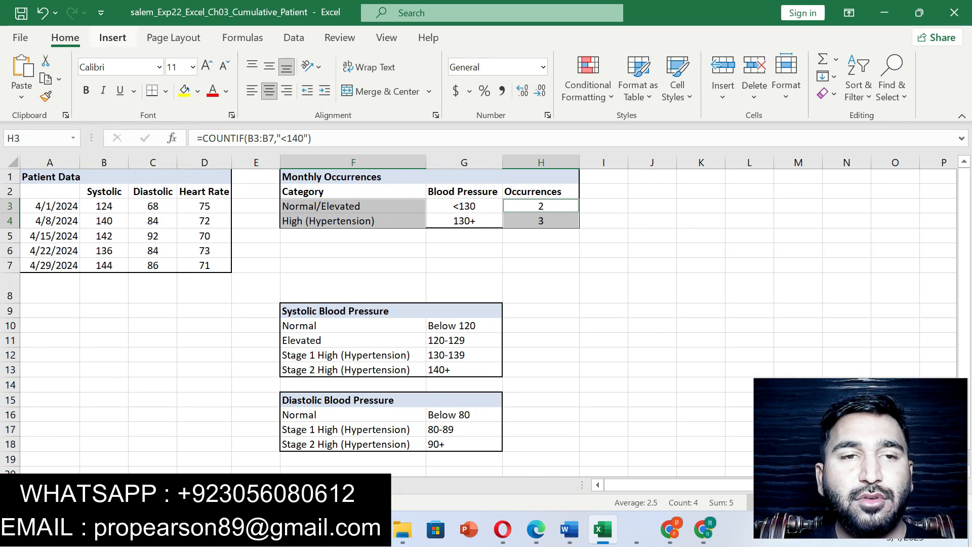
{"action": "left_click", "coordinate": [112, 38]}
{"action": "left_click", "coordinate": [569, 529]}
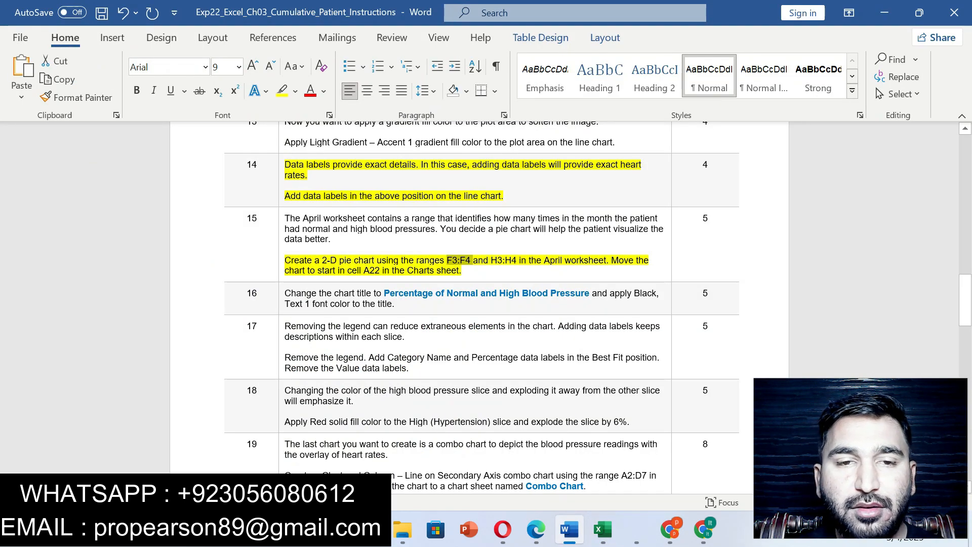
{"action": "left_click_drag", "start_coordinate": [323, 260], "coordinate": [411, 260]}
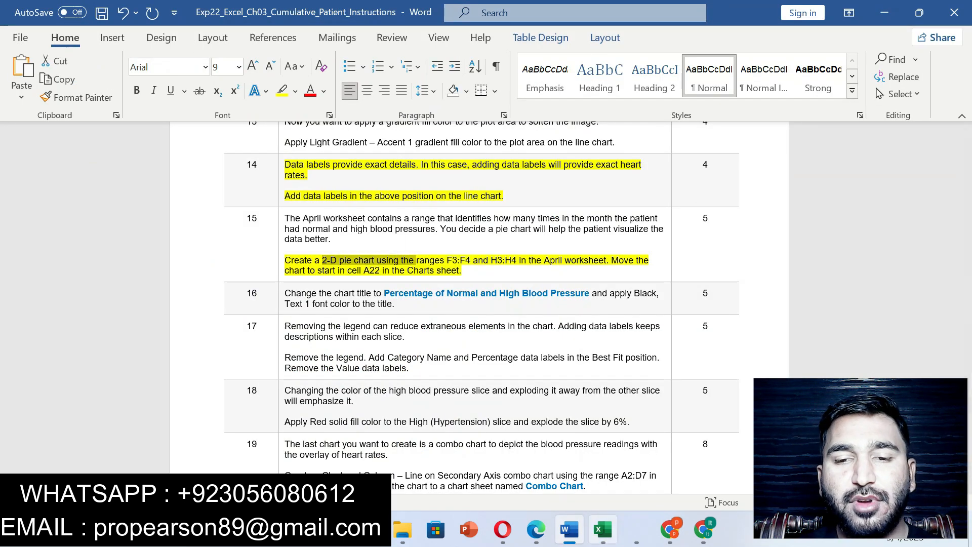
{"action": "left_click", "coordinate": [602, 529]}
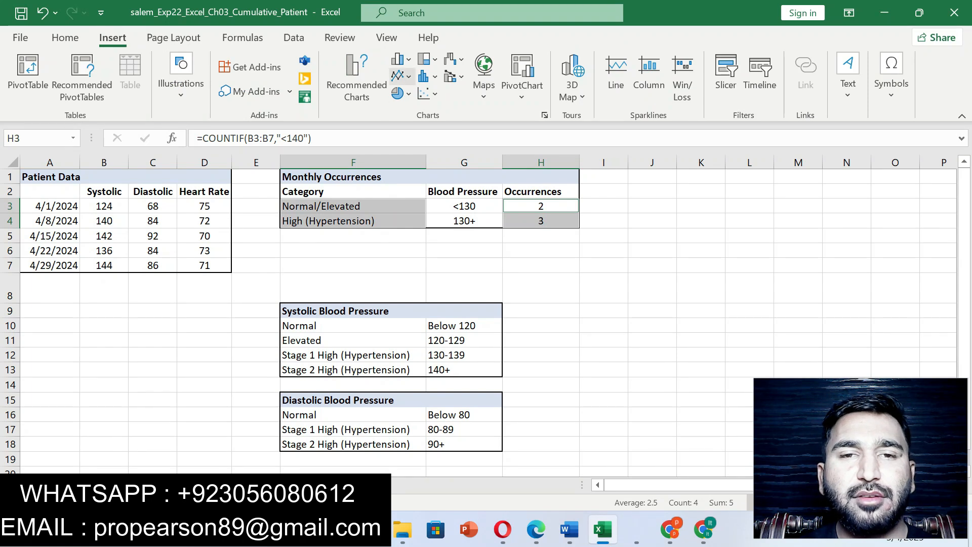
{"action": "left_click", "coordinate": [401, 93]}
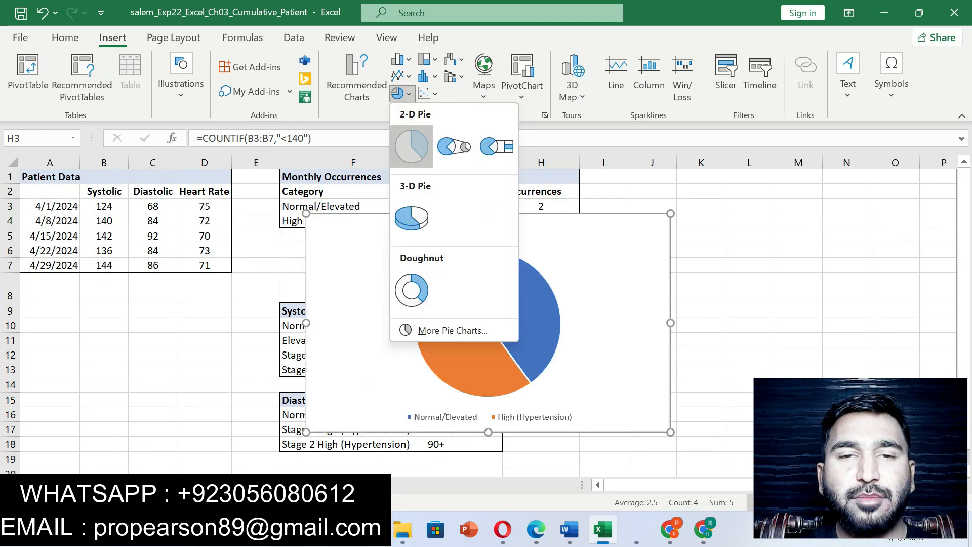
{"action": "left_click", "coordinate": [411, 147]}
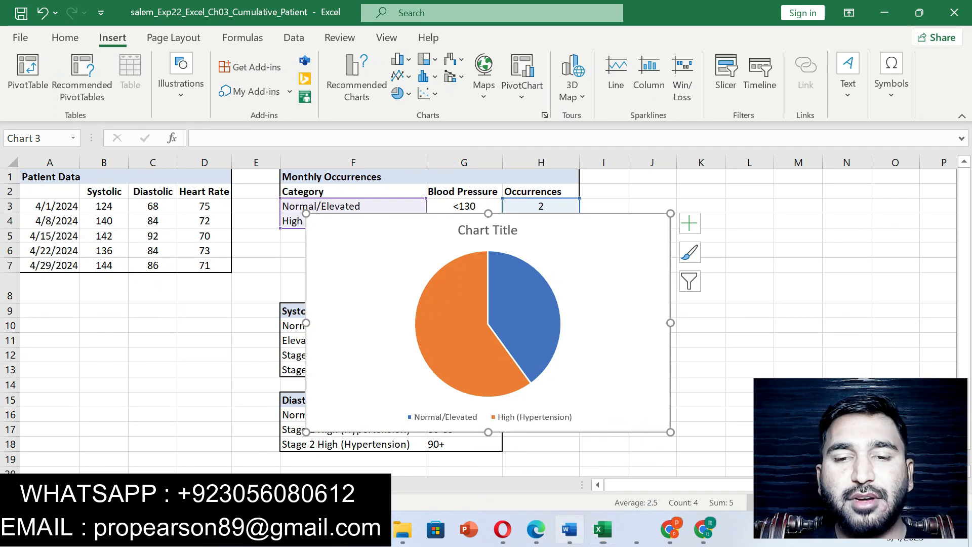
- Recheck the chart location in step 15 in Word, and in Excel move the pie chart to the Charts sheet as an object
{"action": "left_click", "coordinate": [569, 529]}
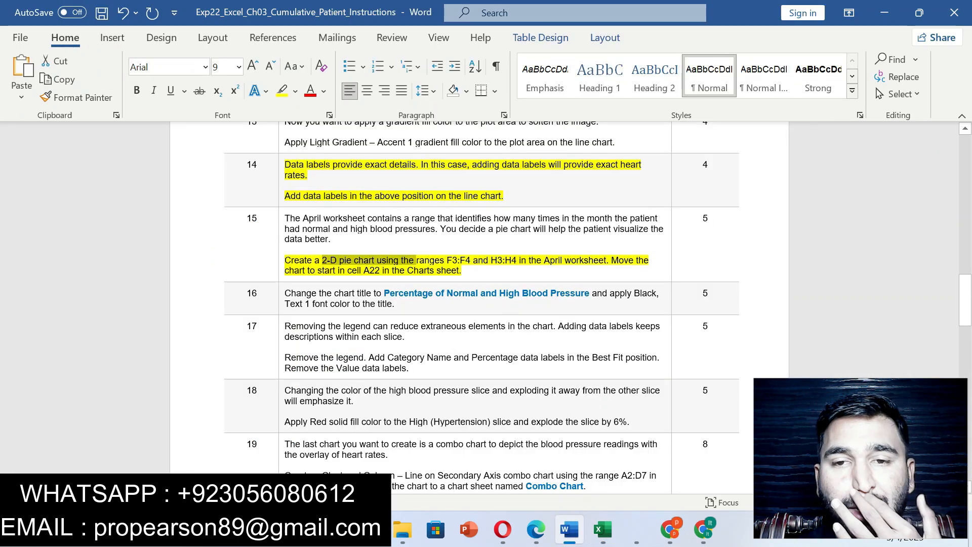
{"action": "left_click_drag", "start_coordinate": [635, 260], "coordinate": [464, 271]}
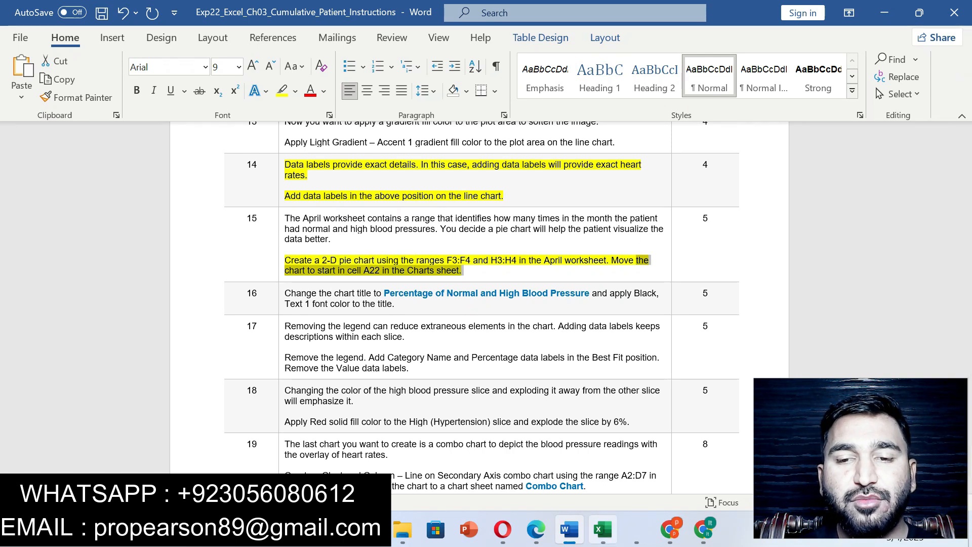
{"action": "left_click", "coordinate": [602, 529]}
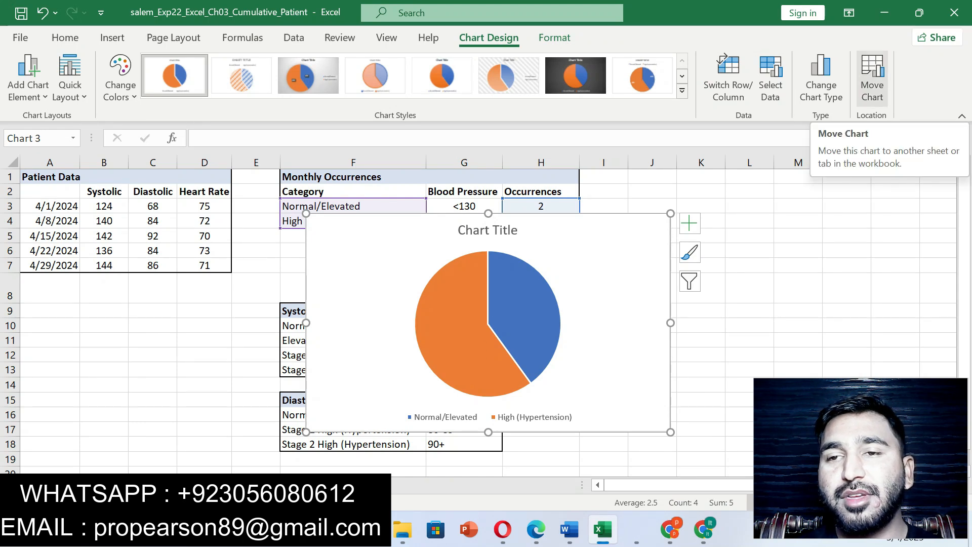
{"action": "left_click", "coordinate": [872, 76]}
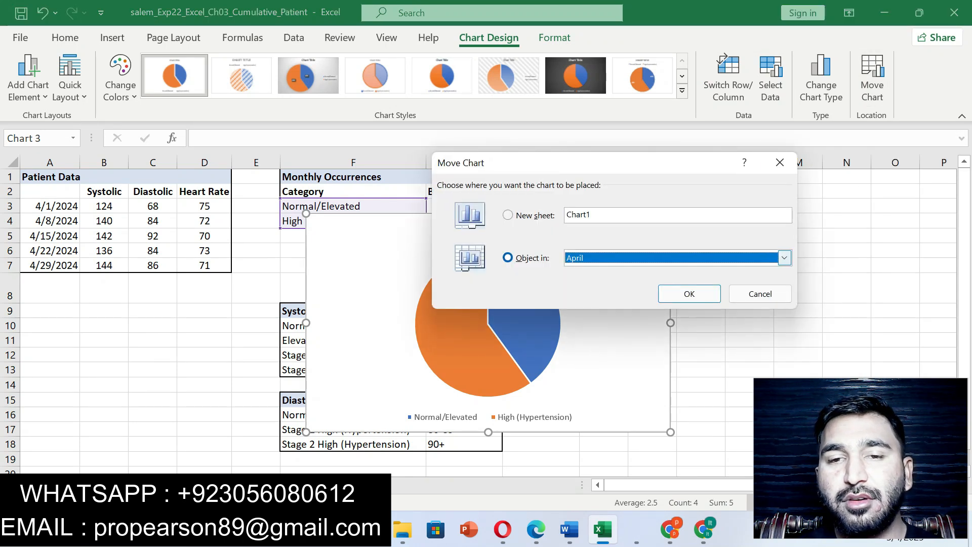
{"action": "left_click", "coordinate": [784, 257]}
{"action": "left_click", "coordinate": [577, 282]}
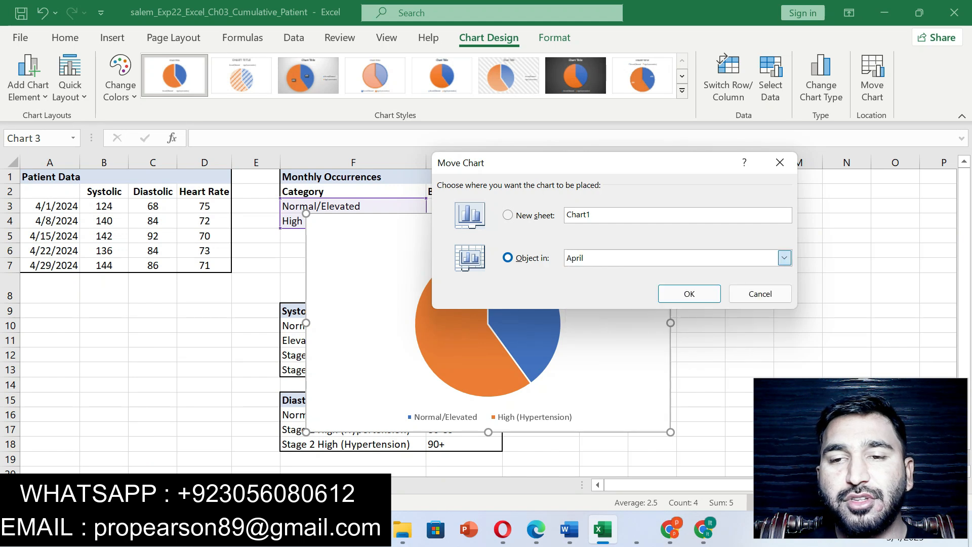
{"action": "left_click", "coordinate": [689, 293]}
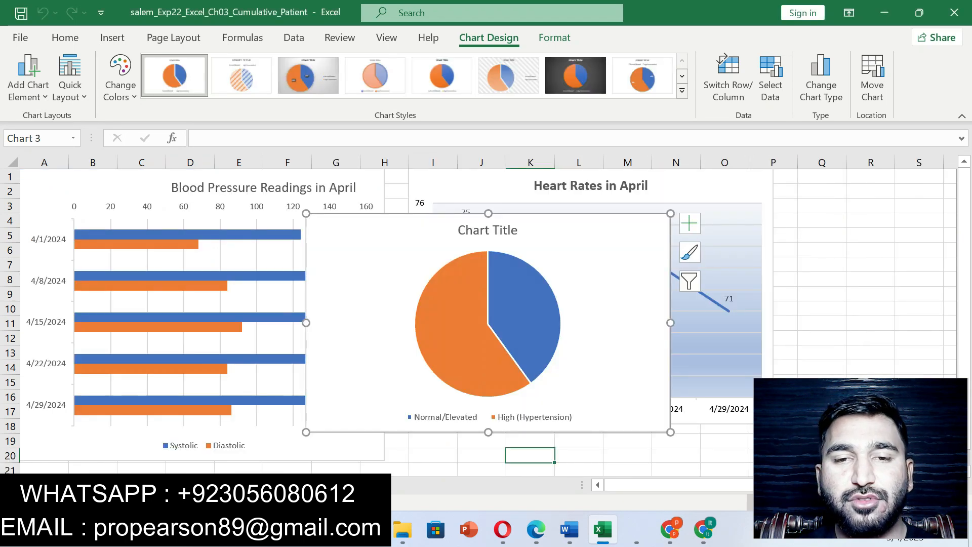
- Recheck the target cell in Word, and in Excel cut the pie chart and paste it at cell A22 of the Charts sheet
{"action": "left_click", "coordinate": [569, 529]}
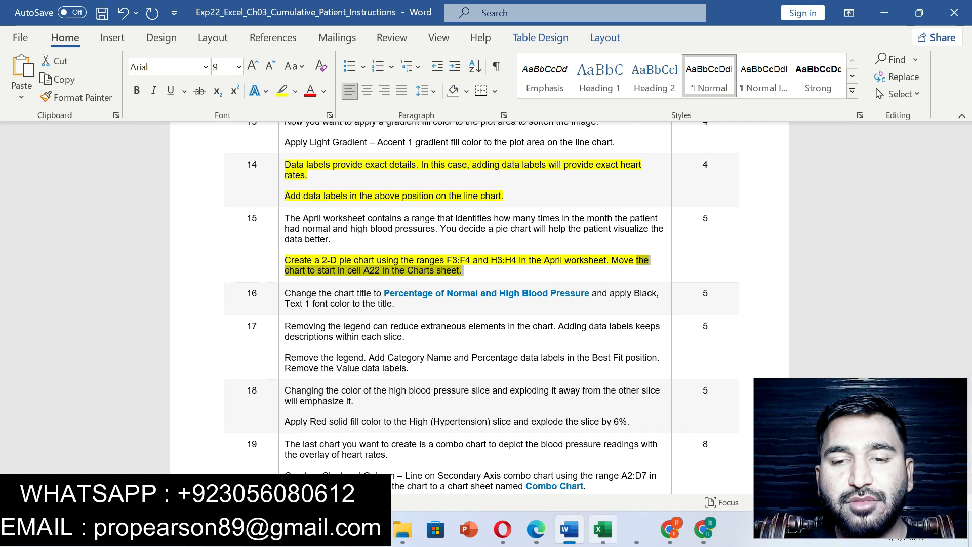
{"action": "left_click", "coordinate": [603, 529]}
{"action": "right_click", "coordinate": [575, 304]}
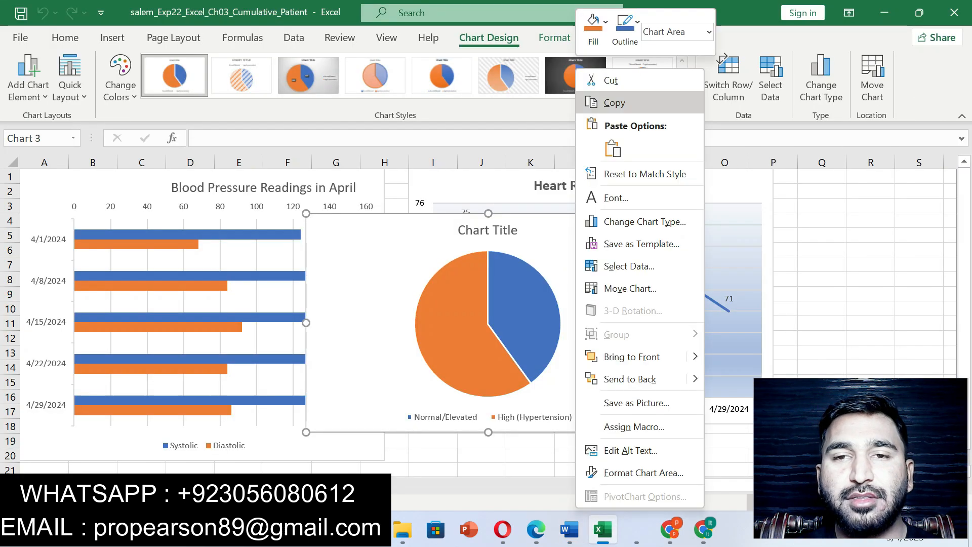
{"action": "left_click", "coordinate": [598, 78]}
{"action": "left_click_drag", "start_coordinate": [963, 317], "coordinate": [964, 331]}
{"action": "left_click", "coordinate": [44, 469]}
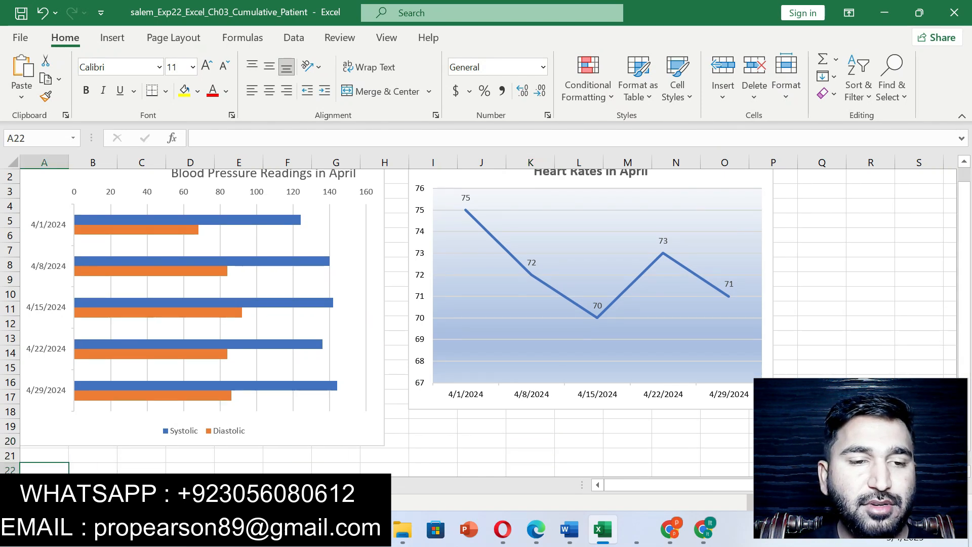
{"action": "key", "text": "ctrl+v"}
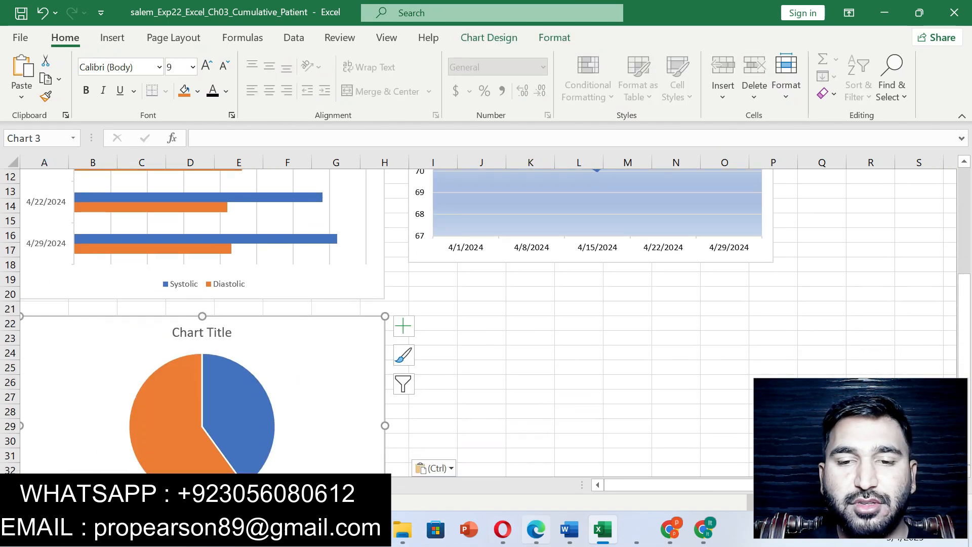
- Switch to Word and highlight the step 16 instruction about the chart title and its font color in yellow
{"action": "left_click", "coordinate": [569, 529]}
{"action": "mouse_move", "coordinate": [284, 292]}
{"action": "left_mouse_down"}
{"action": "mouse_move", "coordinate": [395, 293]}
{"action": "mouse_move", "coordinate": [394, 304]}
{"action": "left_mouse_up"}
{"action": "left_click", "coordinate": [494, 279]}
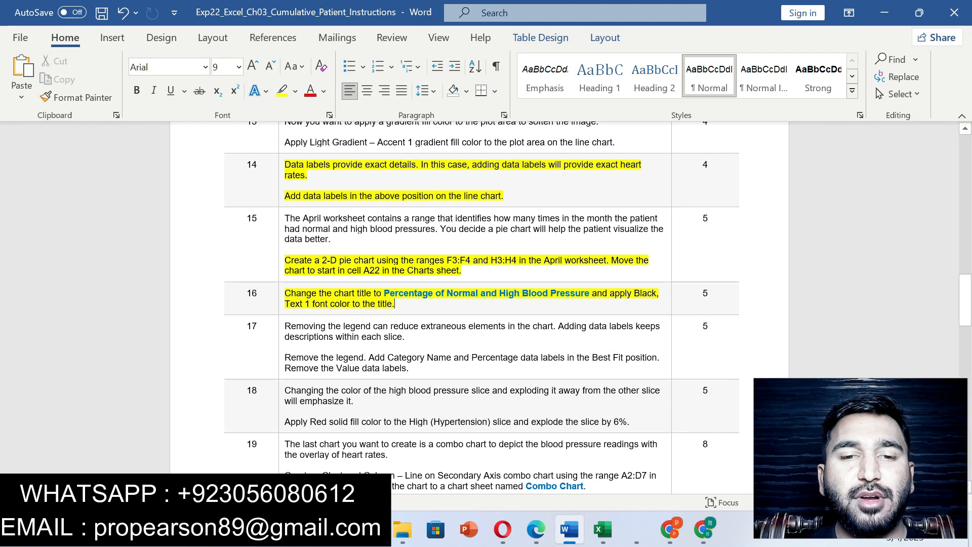
- Copy "Percentage of Normal and High Blood Pressure" from step 16 and use it as the pie chart's title in Excel
{"action": "left_click_drag", "start_coordinate": [384, 293], "coordinate": [591, 293]}
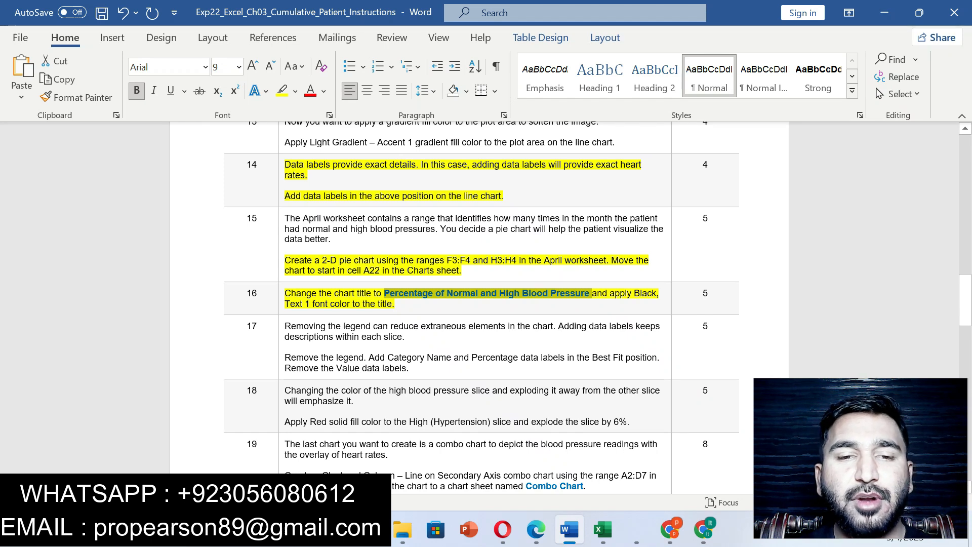
{"action": "left_click", "coordinate": [603, 529]}
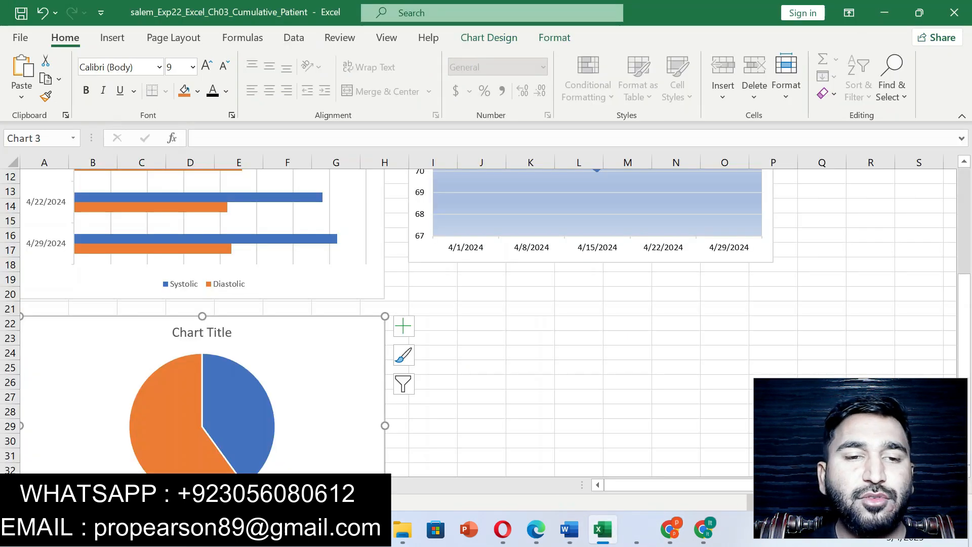
{"action": "left_click", "coordinate": [202, 331]}
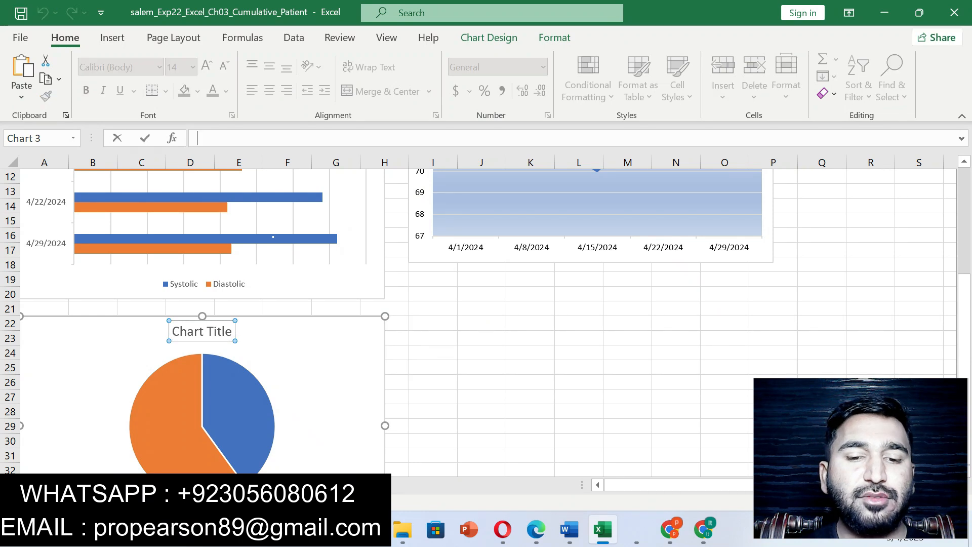
{"action": "key", "text": "ctrl+v"}
{"action": "key", "text": "Return"}
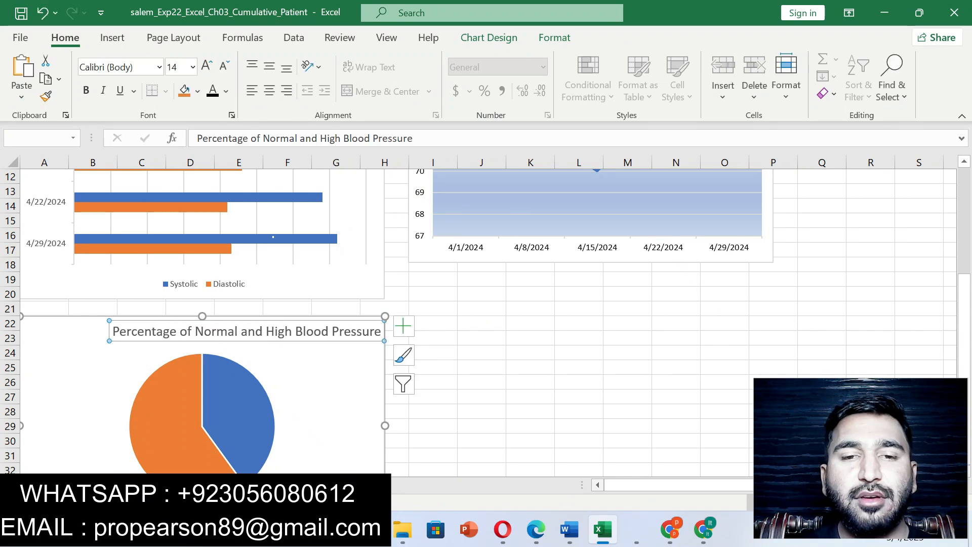
{"action": "key", "text": "Escape"}
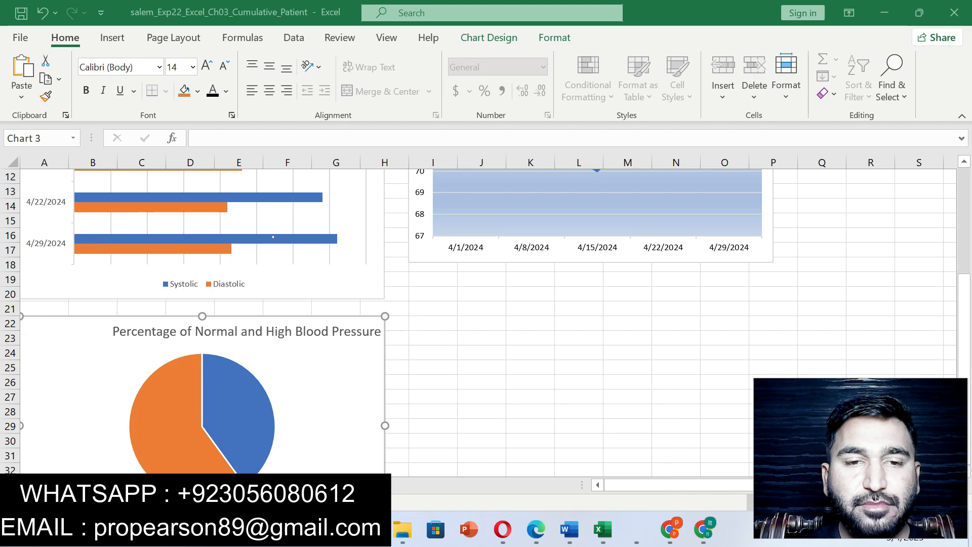
- Check the title color in step 16 in Word, and in Excel apply Black, Text 1 font color to the pie chart title
{"action": "key", "text": "alt+Tab"}
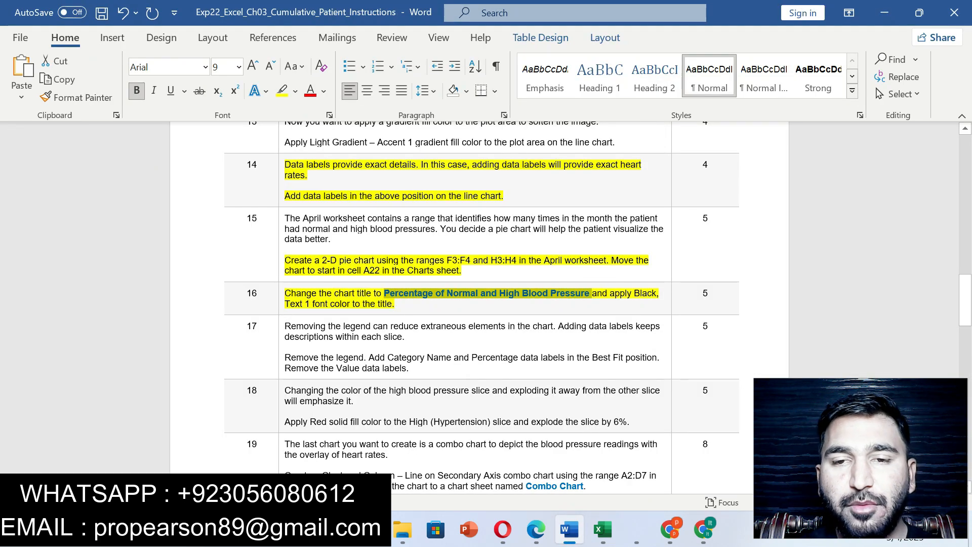
{"action": "left_click_drag", "start_coordinate": [610, 293], "coordinate": [628, 305]}
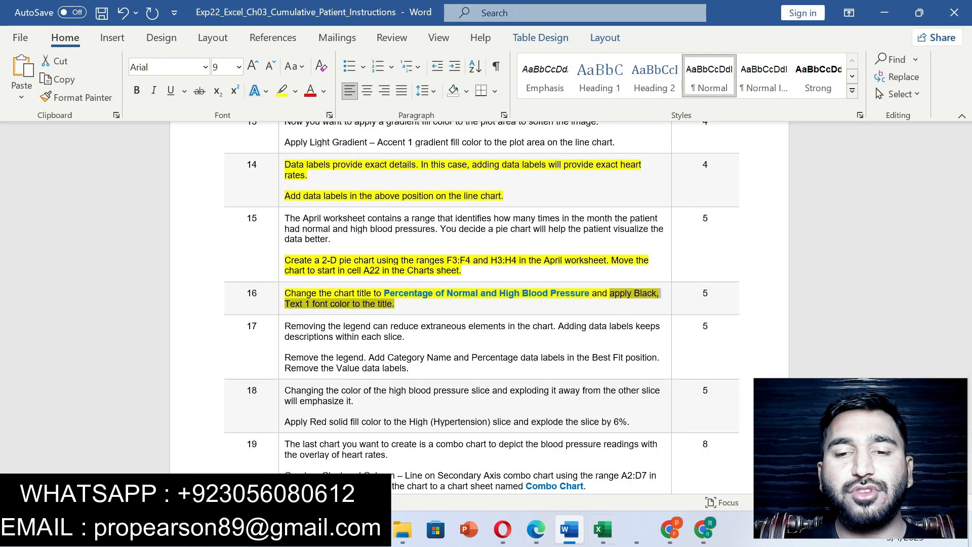
{"action": "left_click", "coordinate": [603, 529]}
{"action": "left_click", "coordinate": [304, 332]}
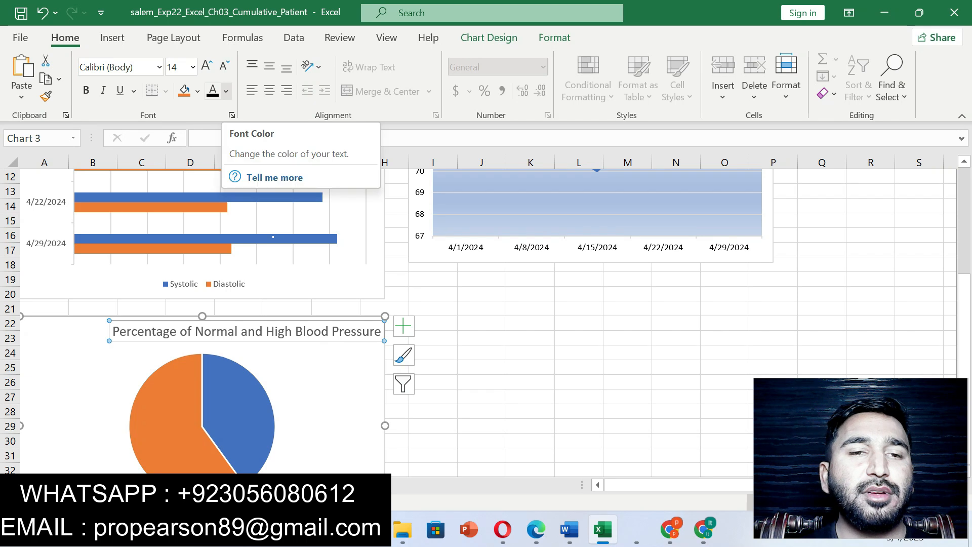
{"action": "left_click", "coordinate": [226, 91]}
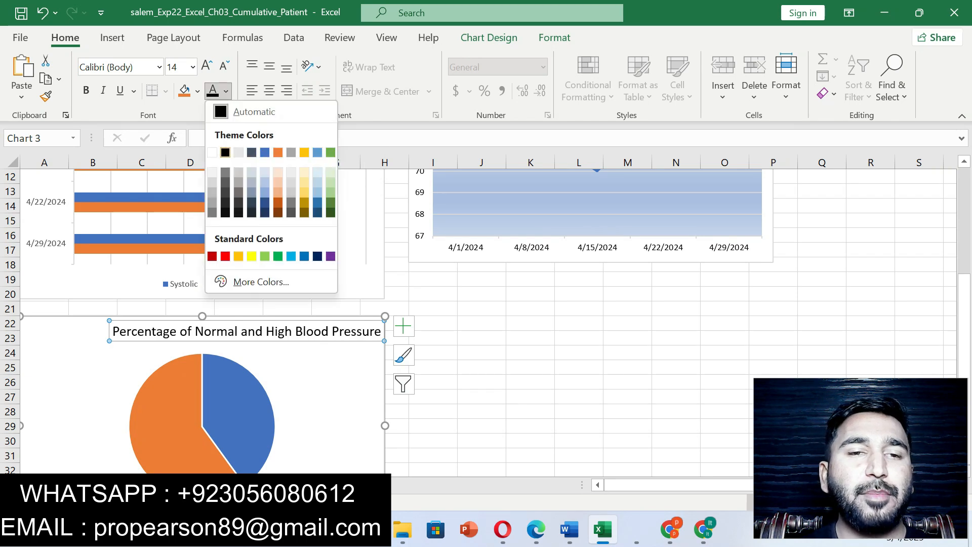
{"action": "left_click", "coordinate": [226, 152]}
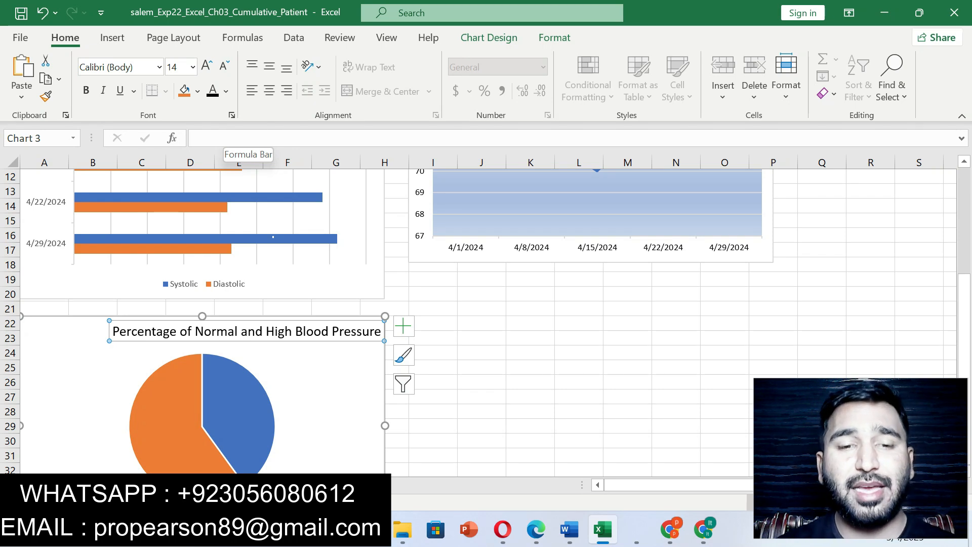
{"action": "scroll", "coordinate": [486, 321], "scroll_direction": "up", "scroll_amount": 4}
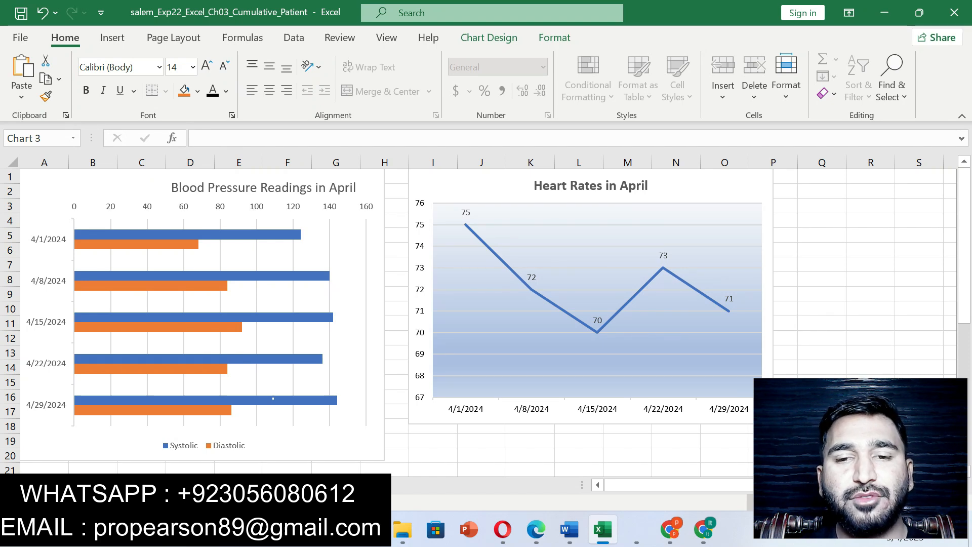
{"action": "left_click", "coordinate": [536, 529]}
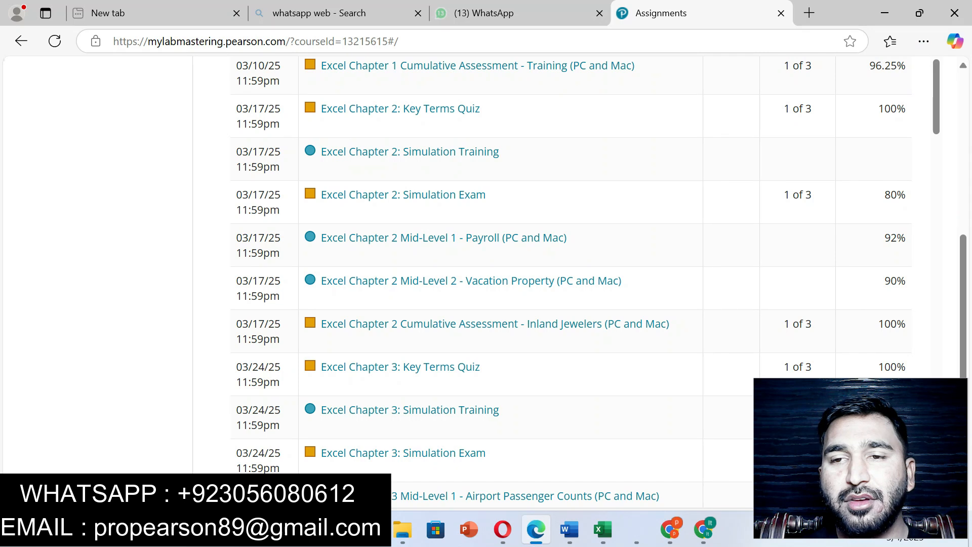
{"action": "left_click", "coordinate": [603, 529]}
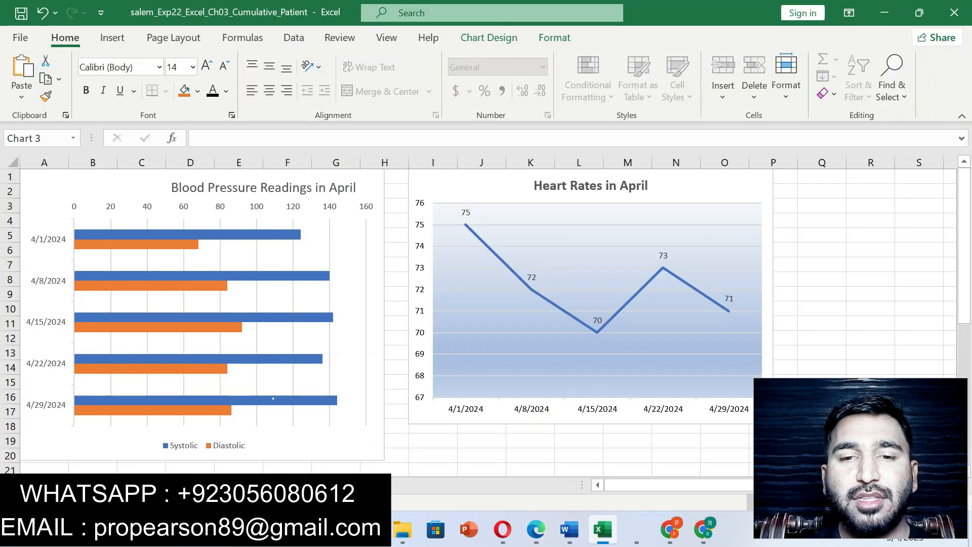